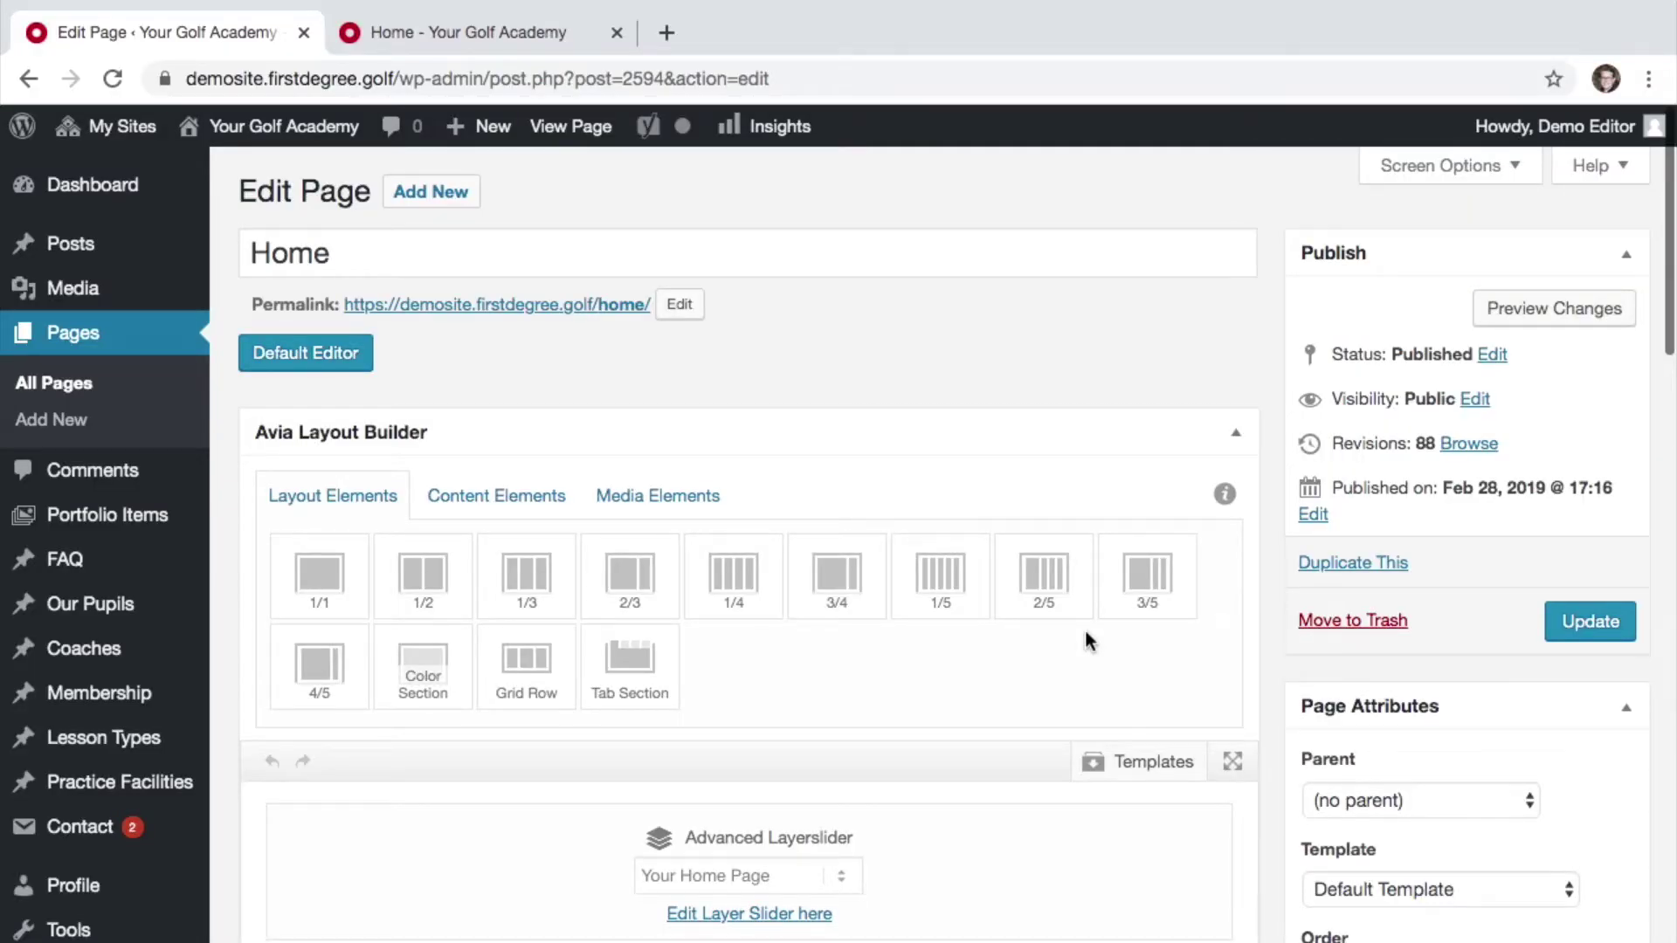
Scroll the live homepage down to the red bar with the Visit Store and Book a Lesson buttons
click(410, 37)
scroll(704, 292, up, 10)
scroll(708, 294, down, 3)
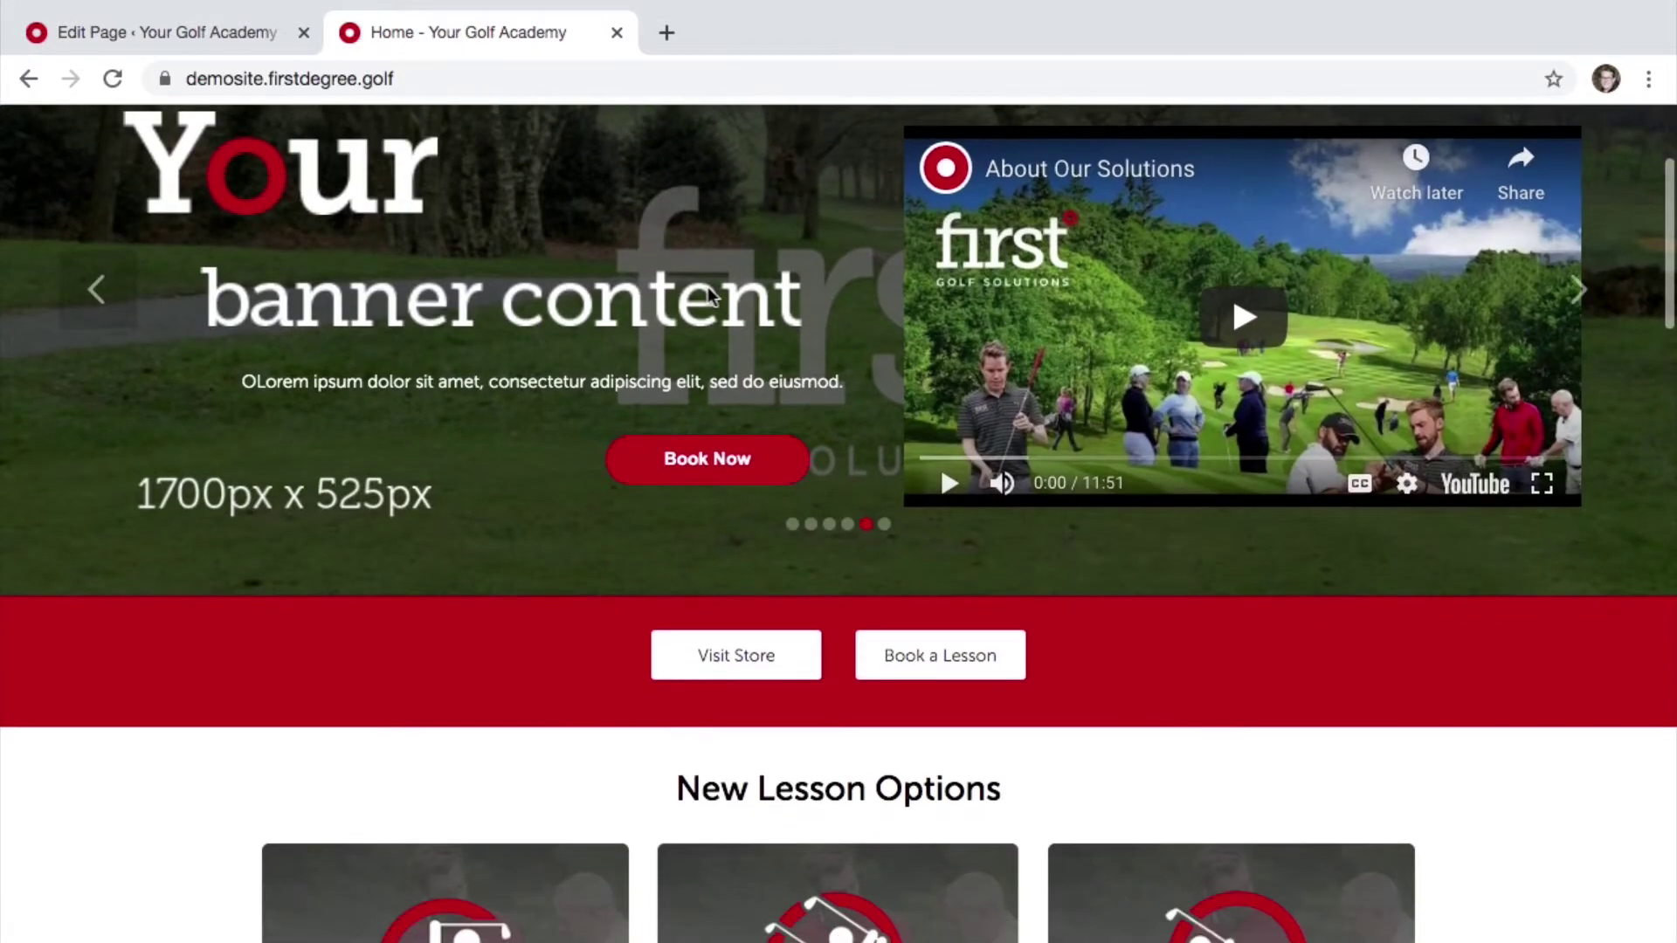
scroll(710, 297, down, 3)
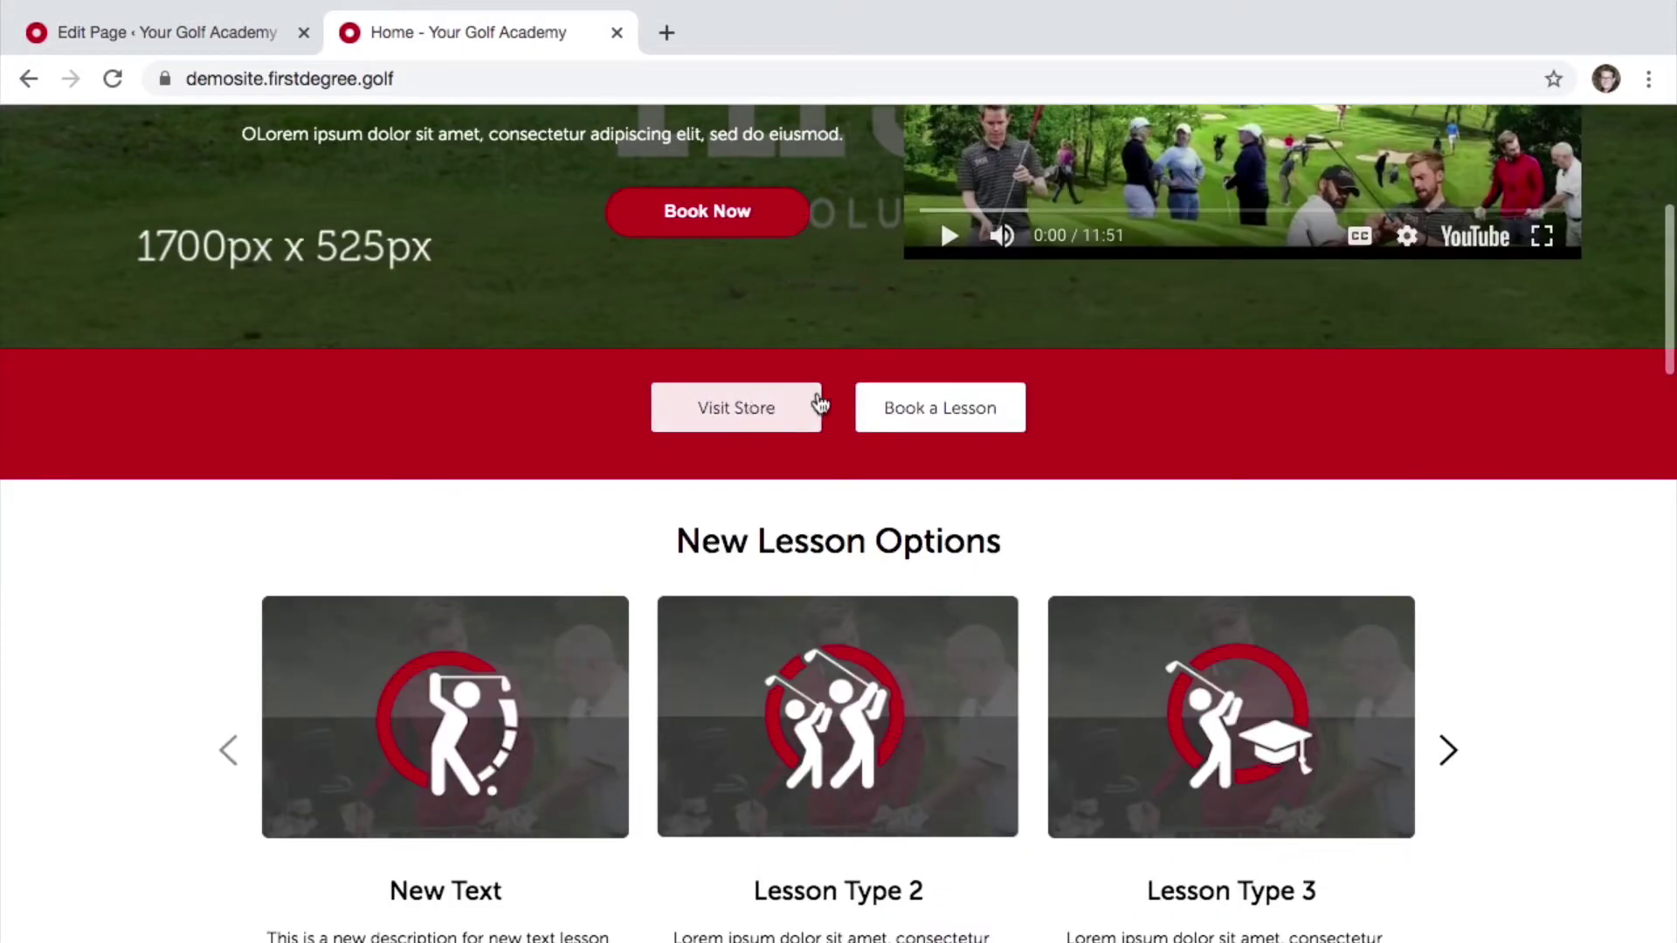
scroll(1112, 401, down, 1)
scroll(1113, 407, down, 1)
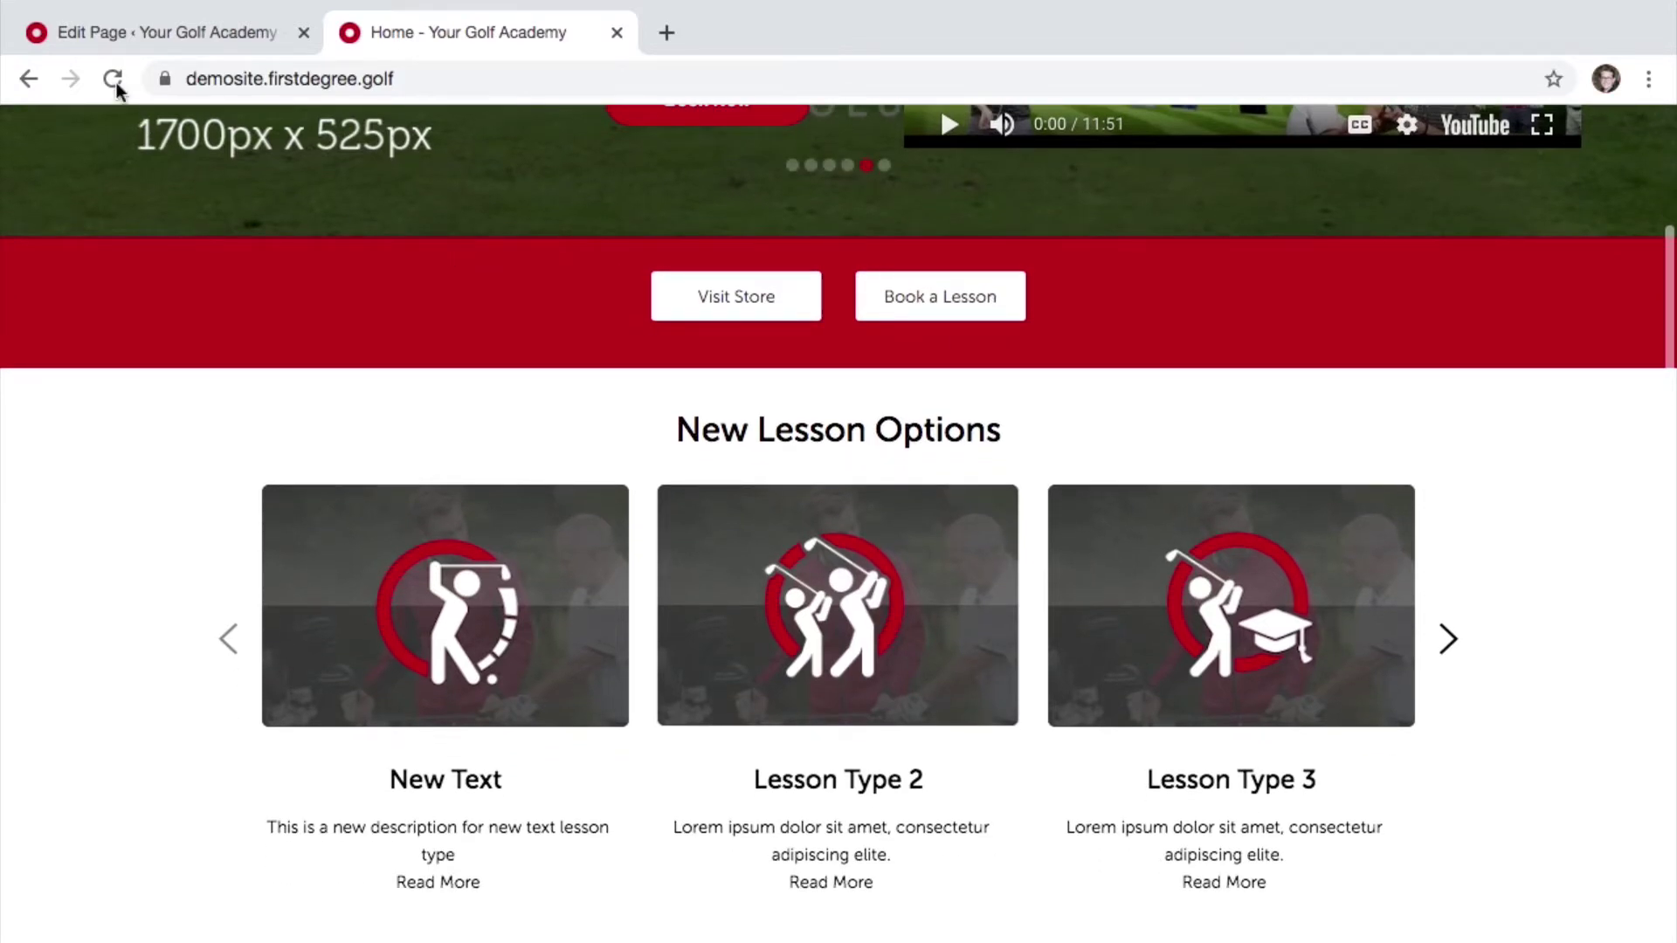
In the Home page editor, scroll to the Headerbar color section and pop its editor out, then close it
click(77, 30)
scroll(685, 456, down, 4)
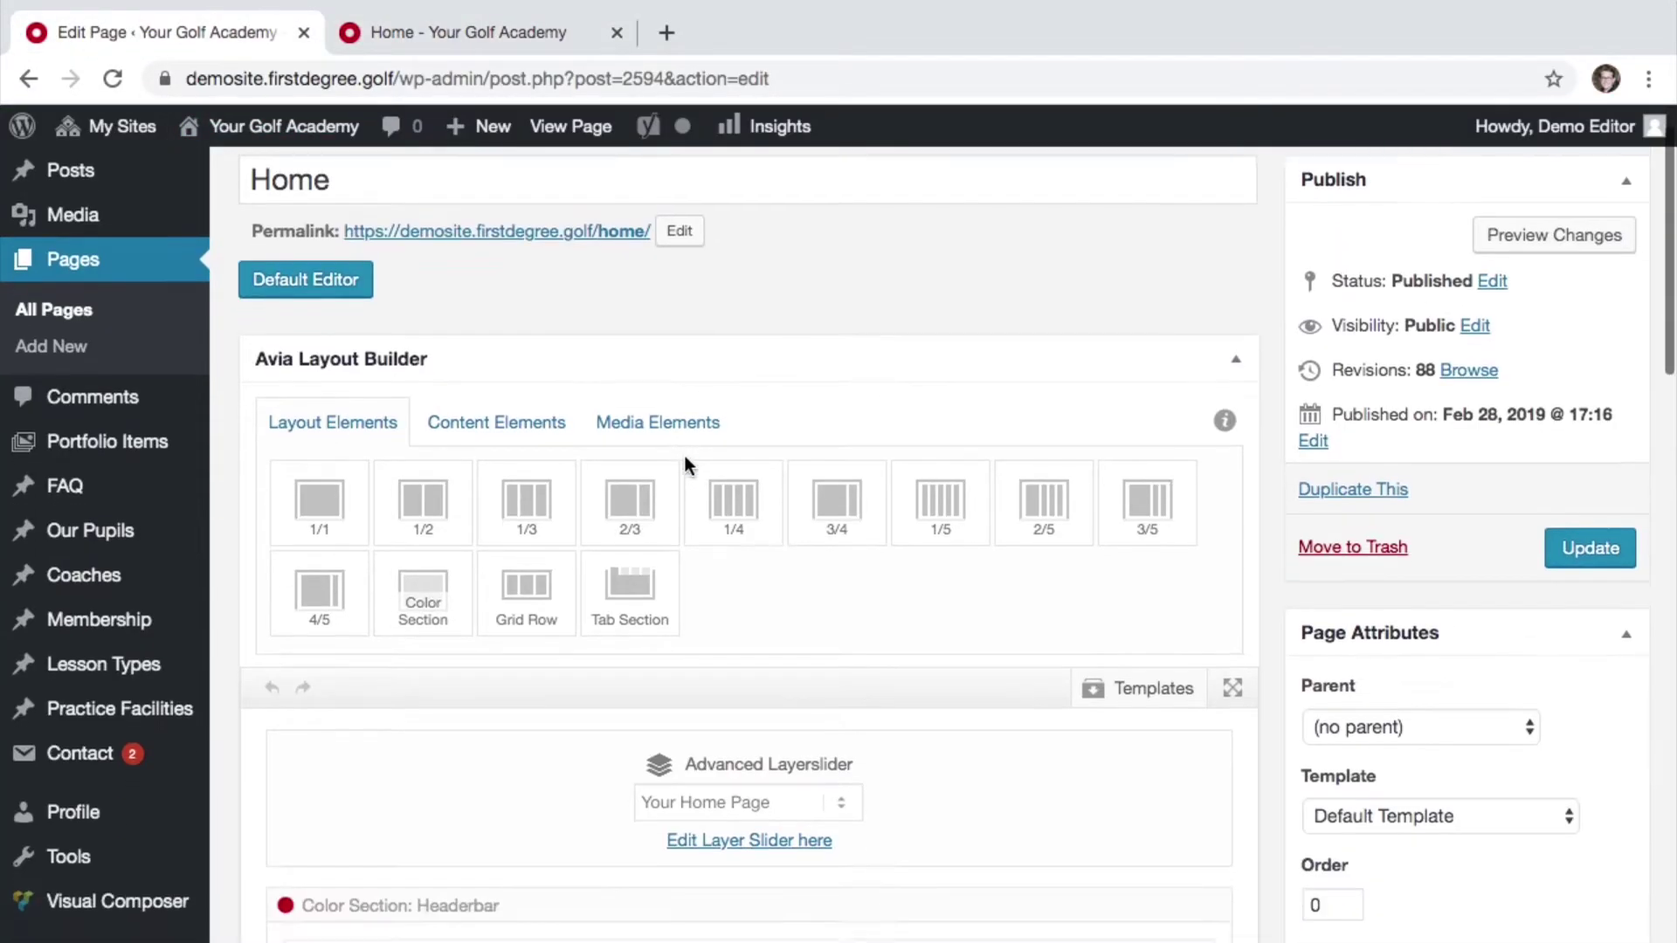
scroll(657, 737, down, 4)
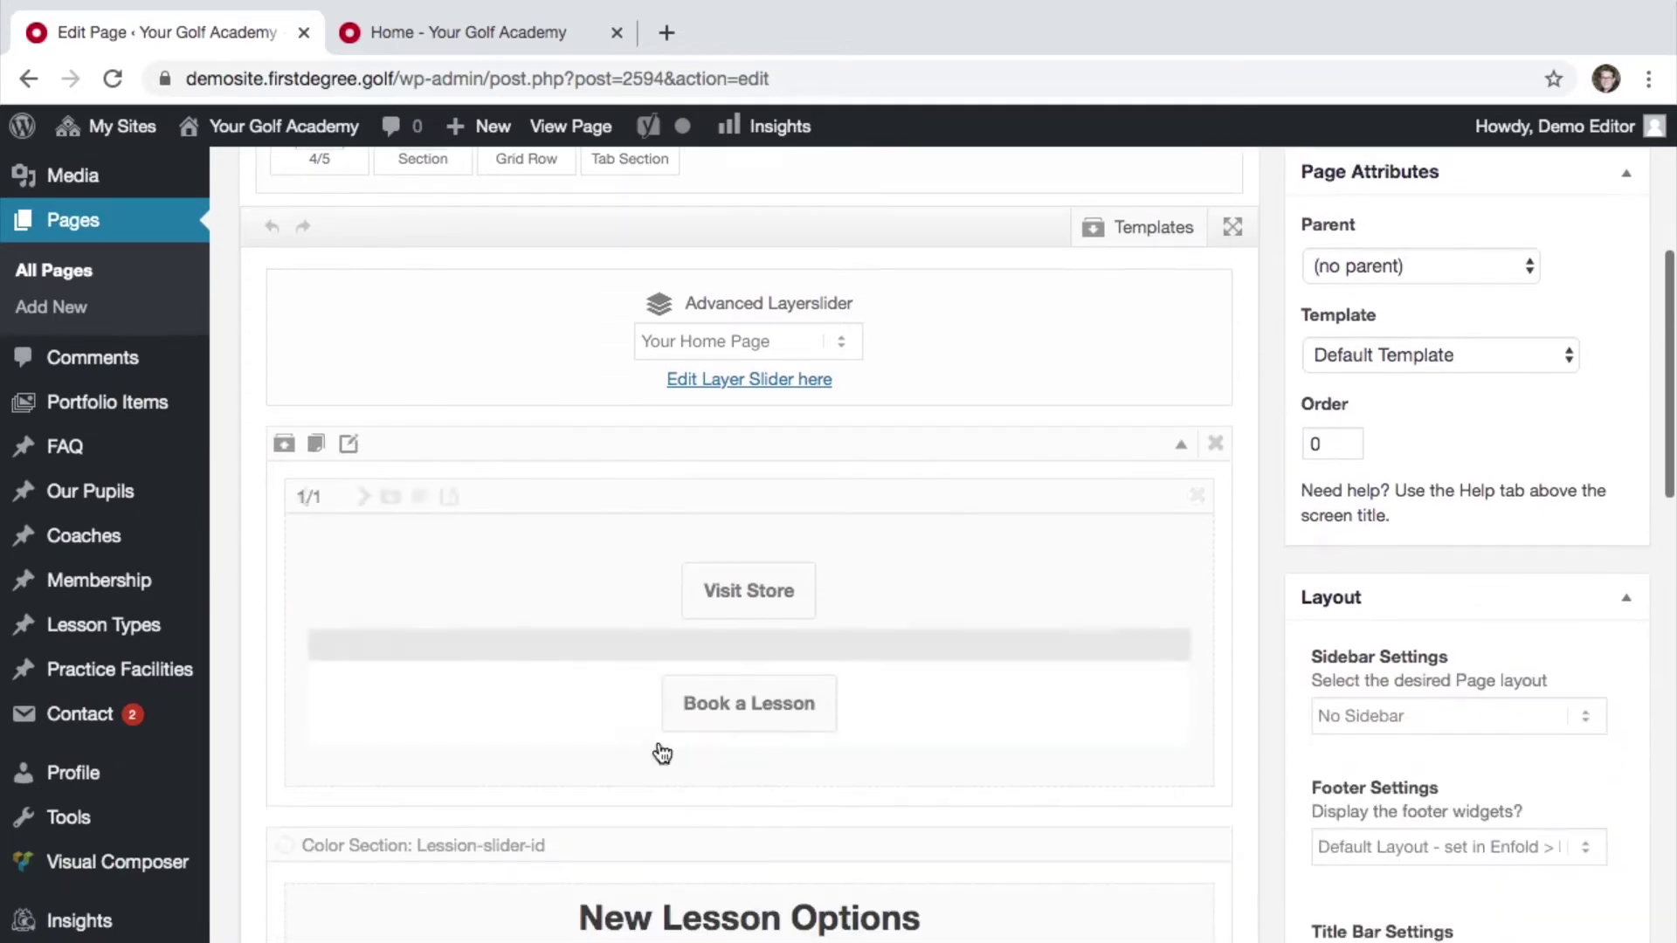
click(657, 737)
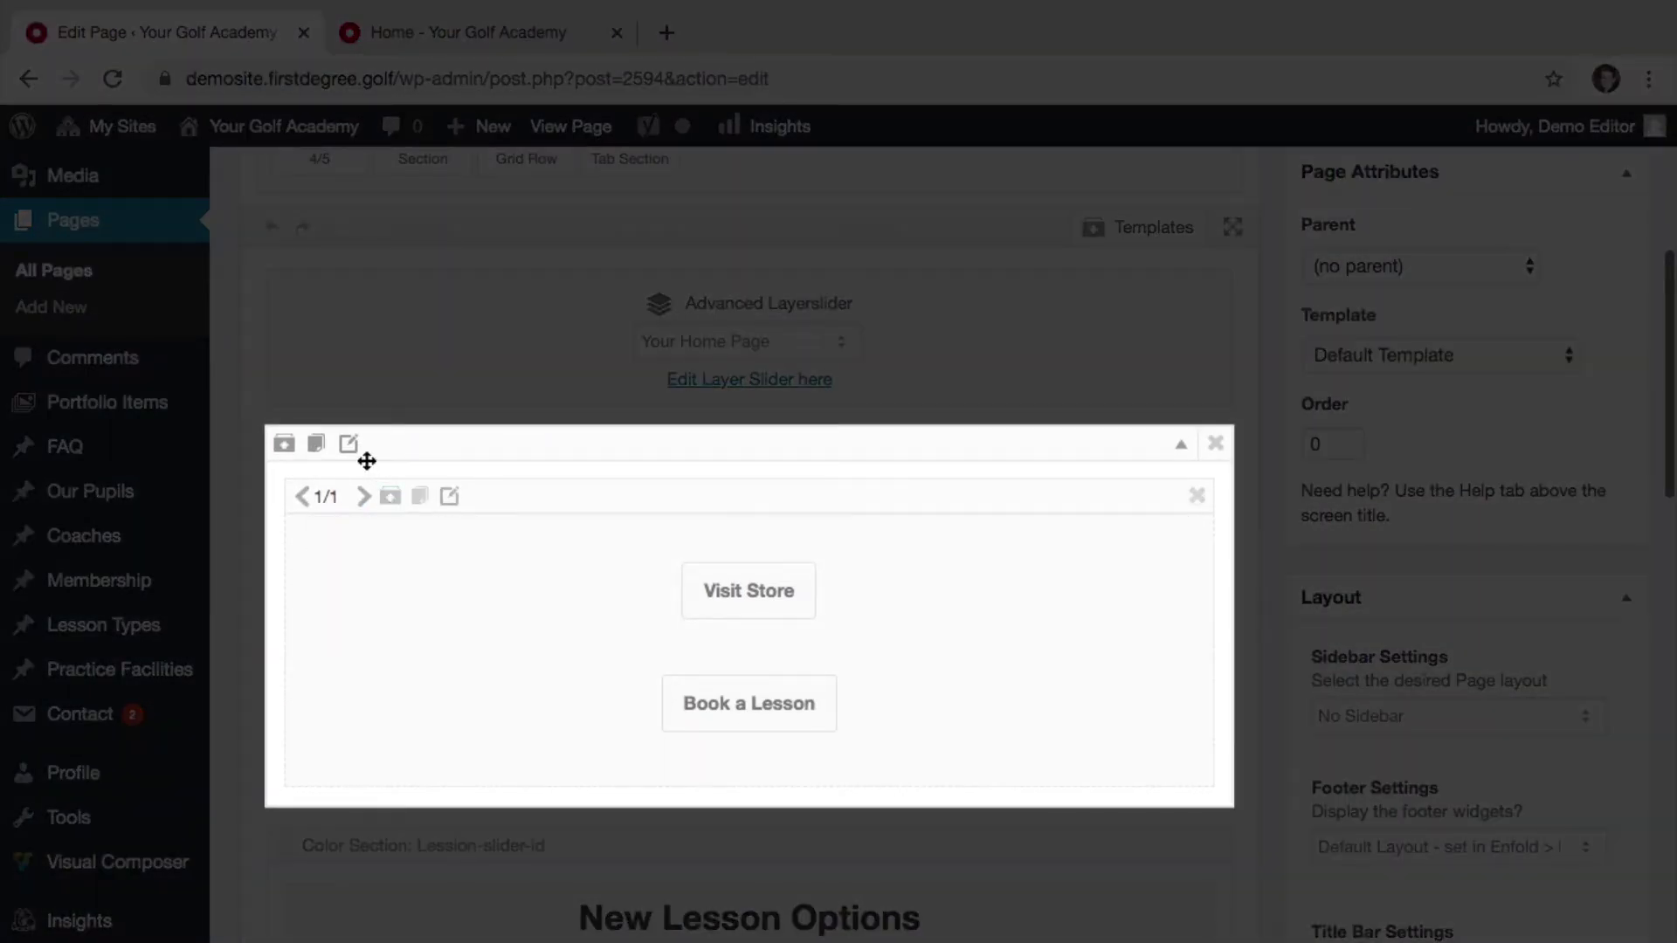
click(1216, 444)
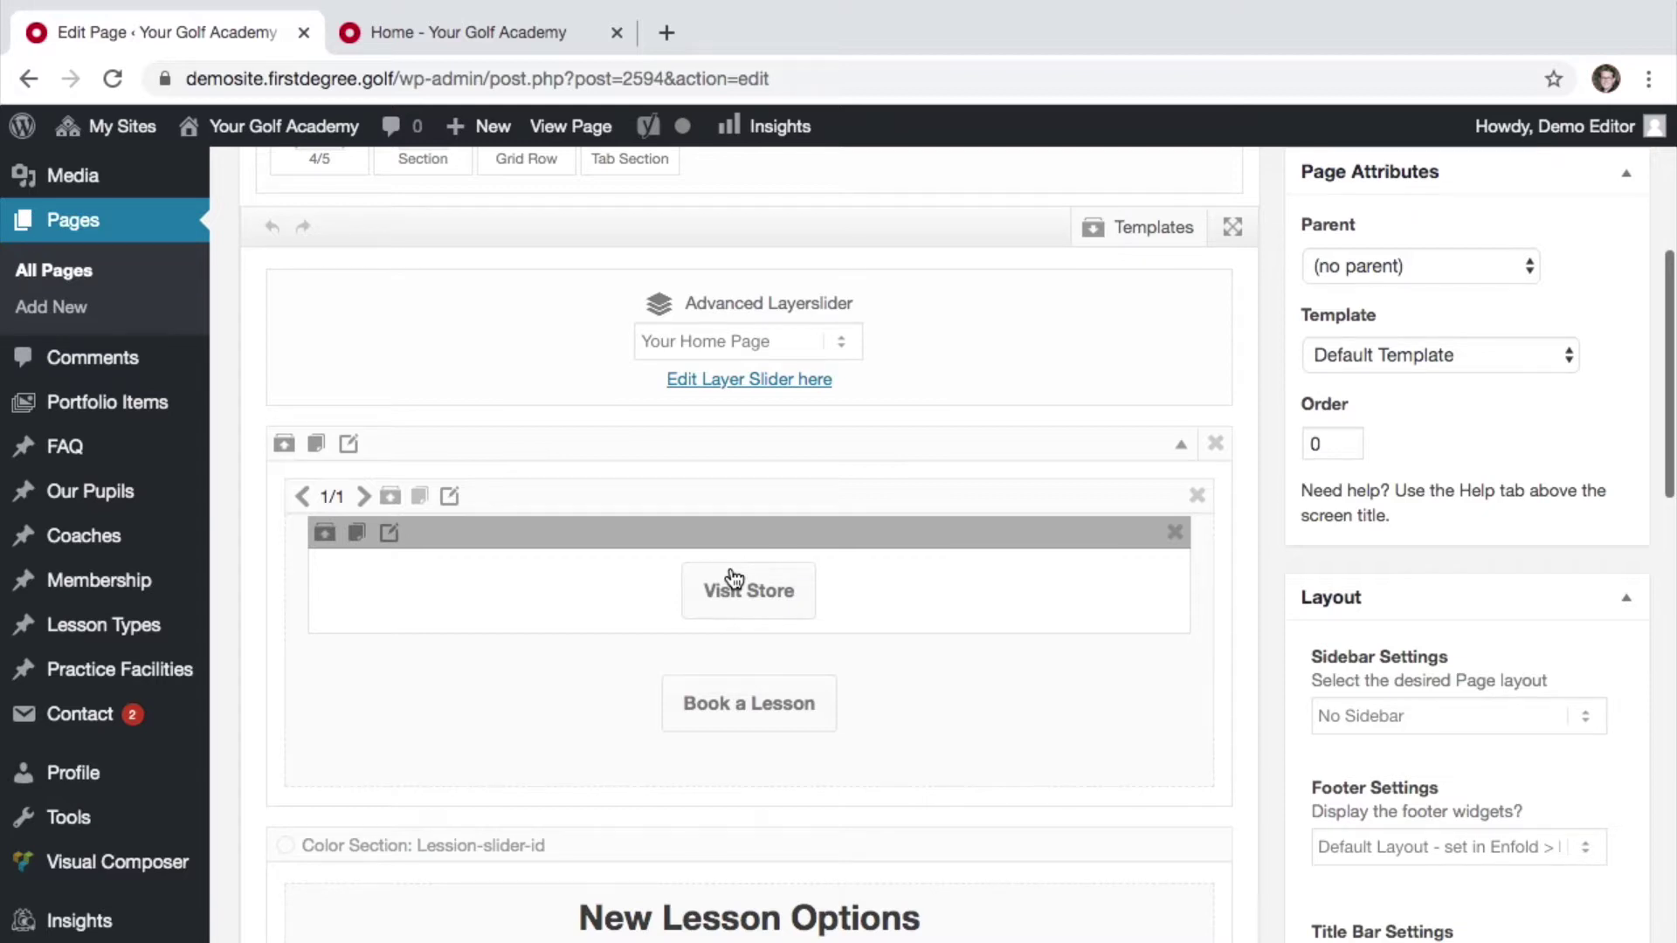
Replace the first header button's label Visit Store with Click Here and save the button
click(390, 533)
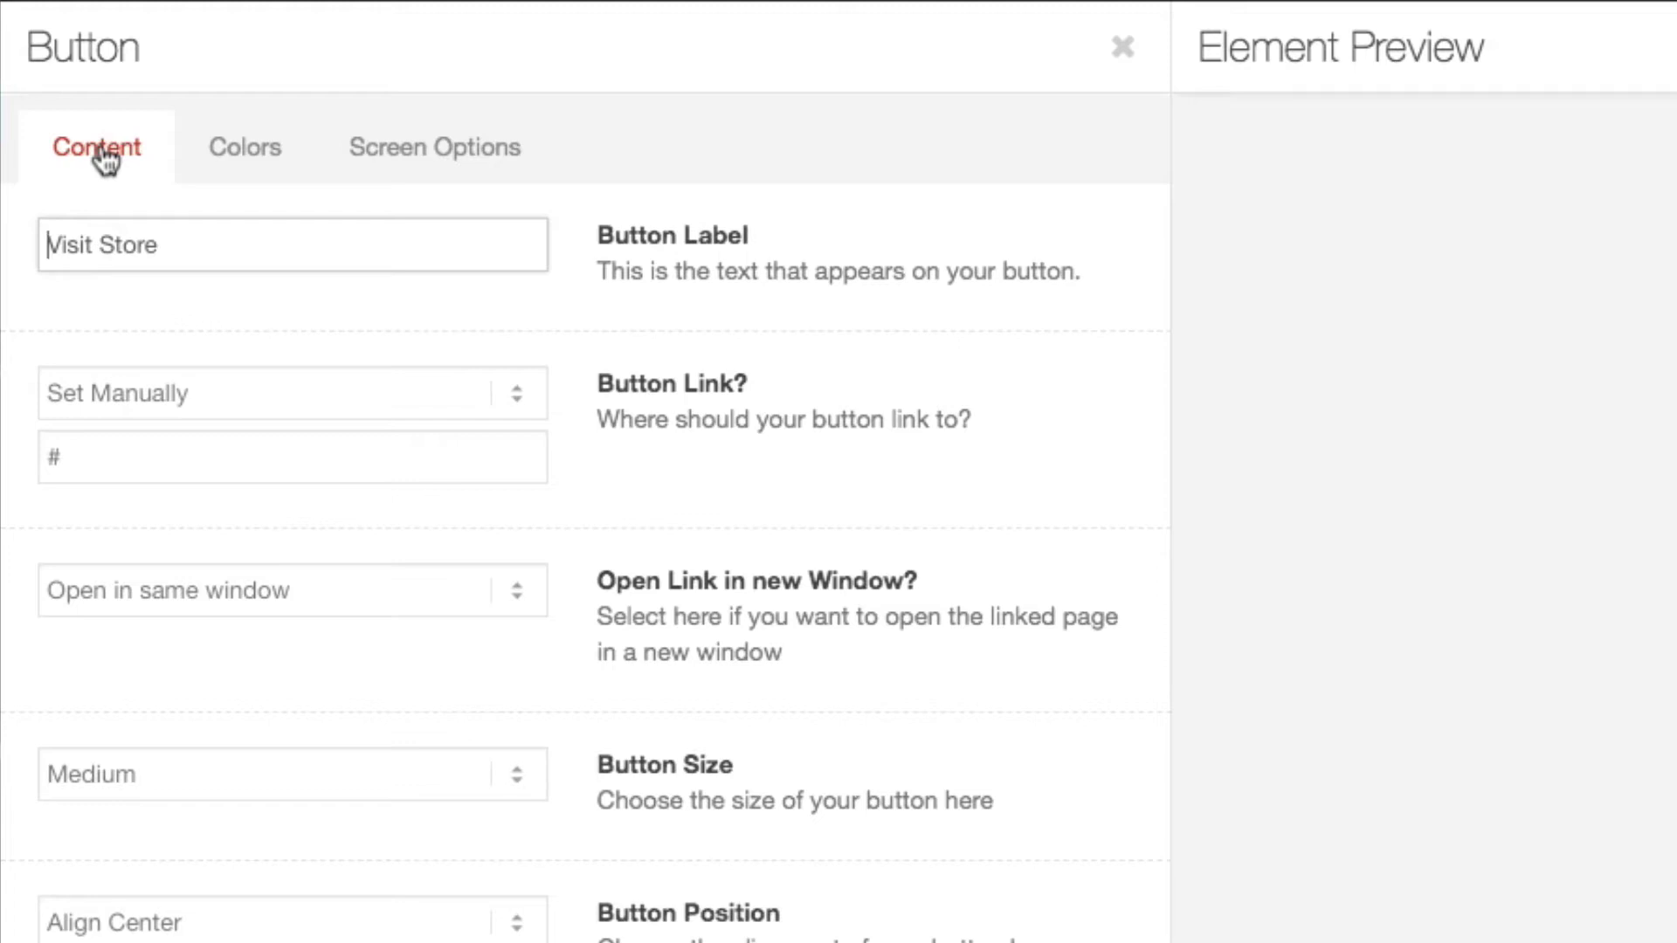
click(225, 146)
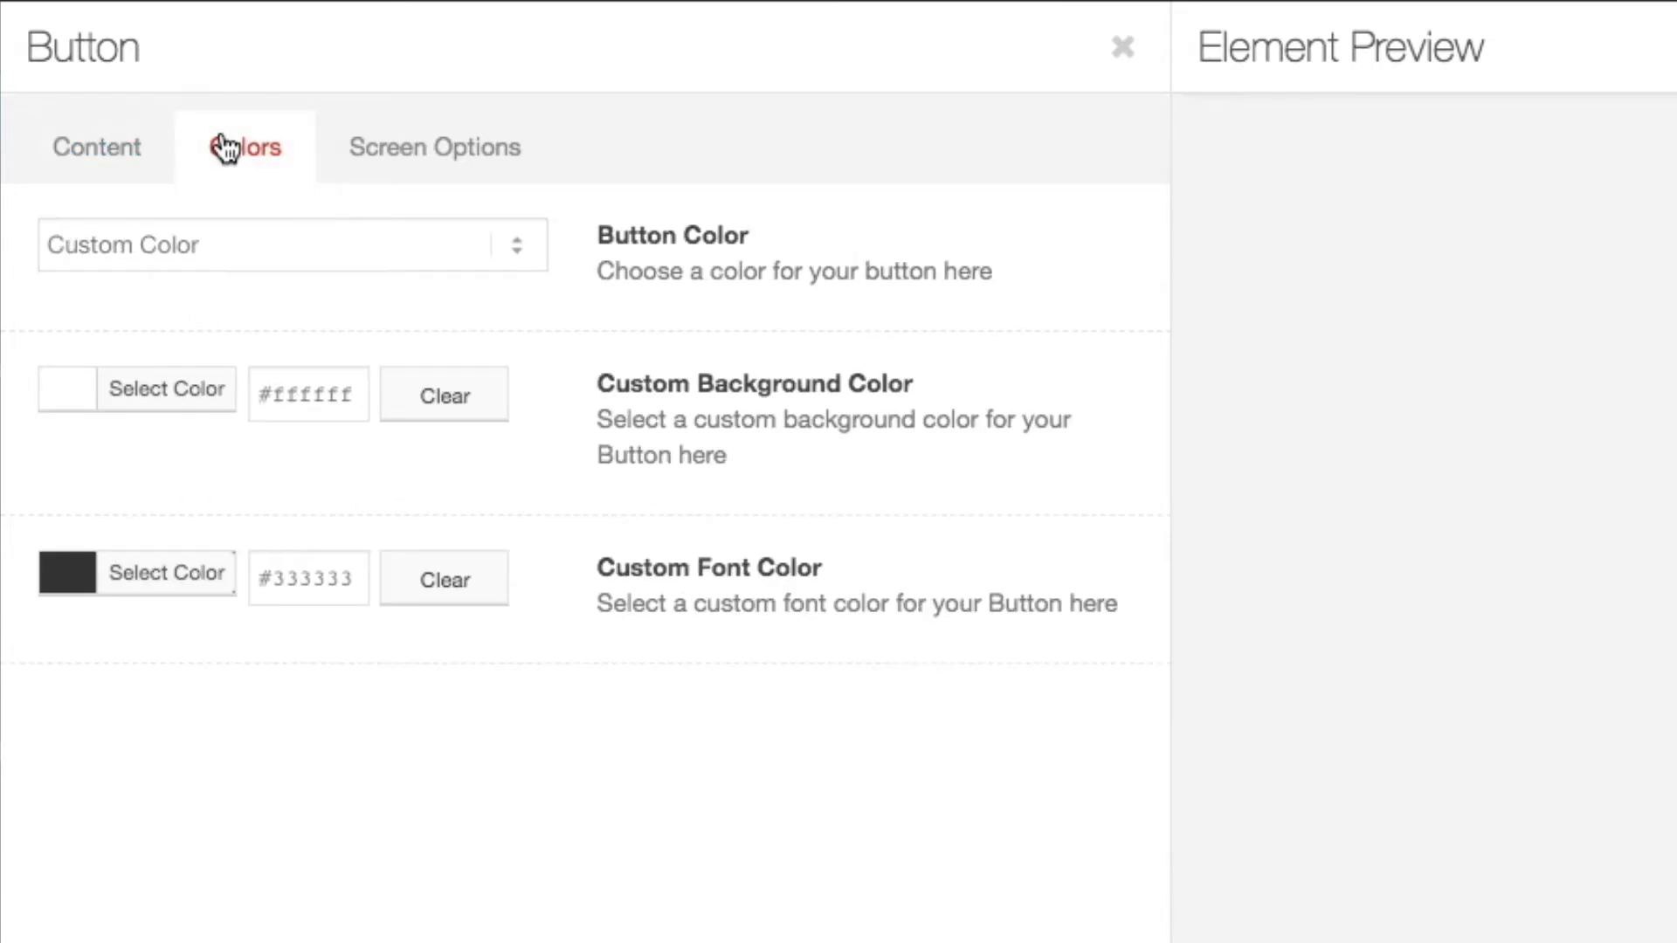
click(98, 156)
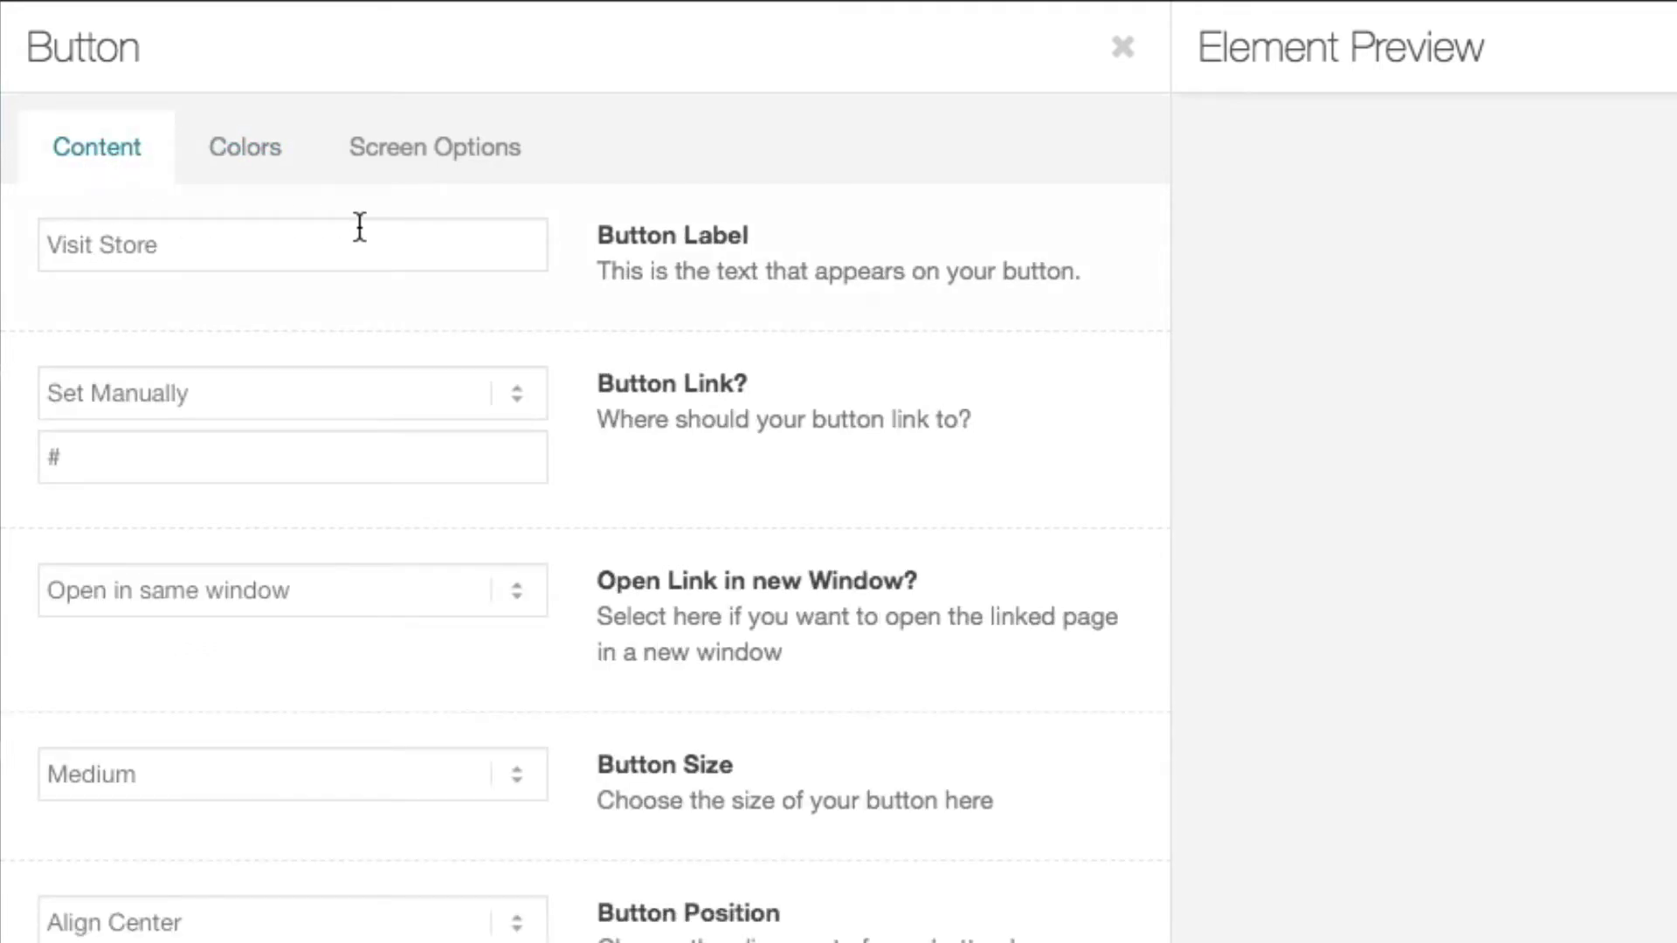
drag(15, 232, 218, 233)
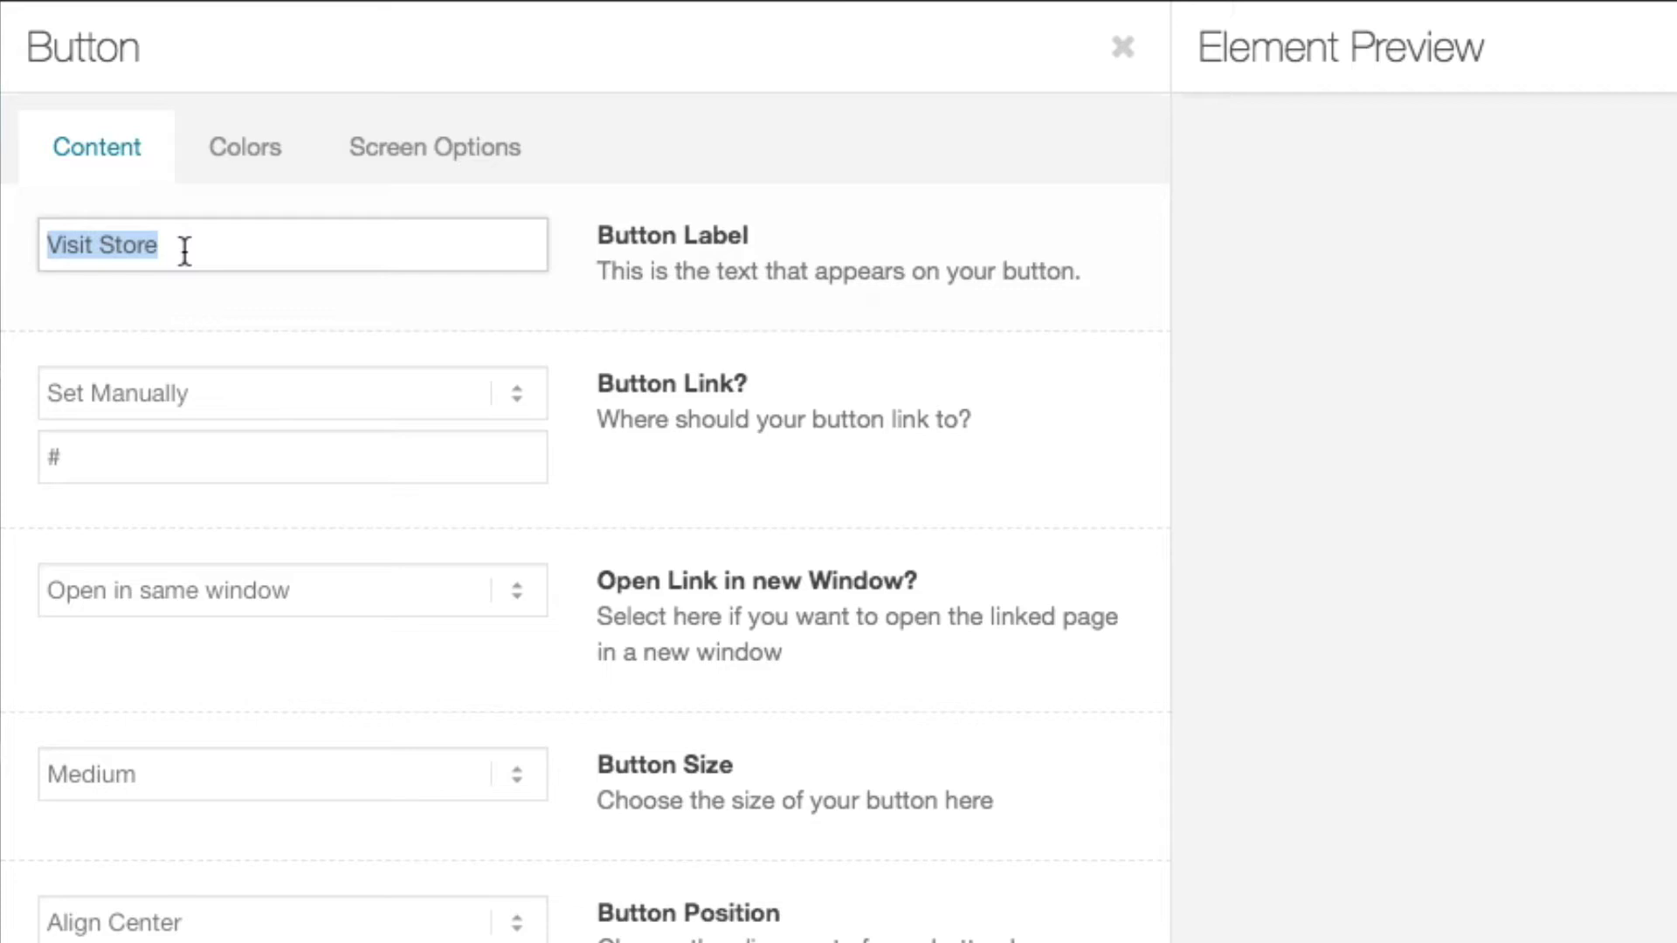
text(Click Here)
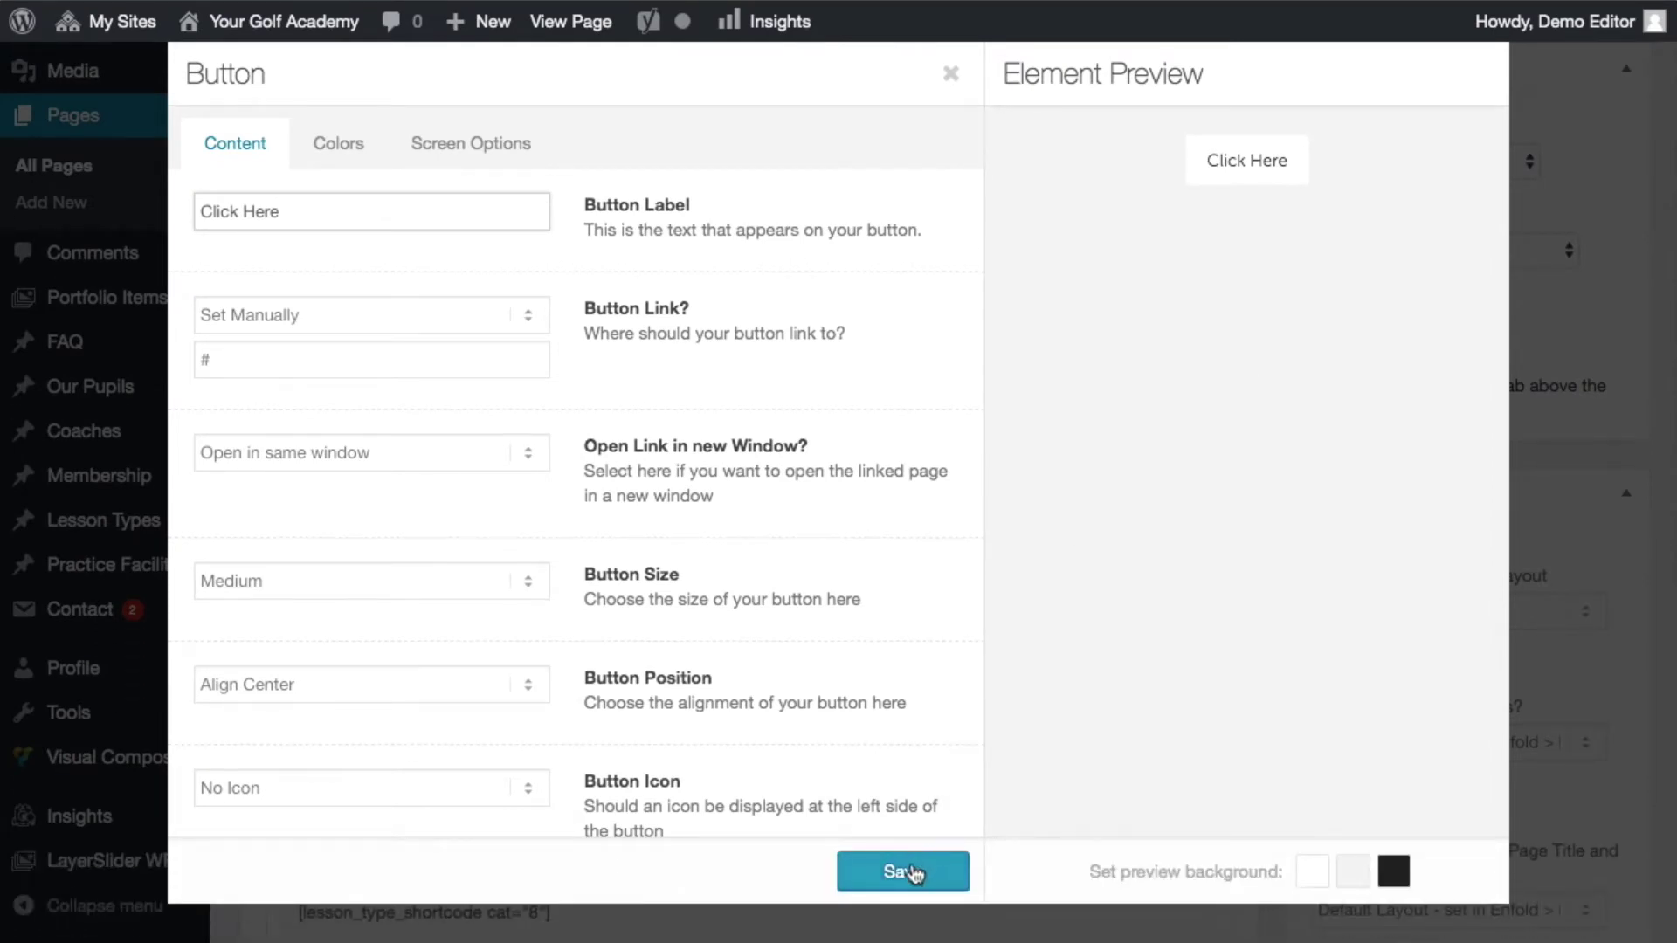
click(913, 874)
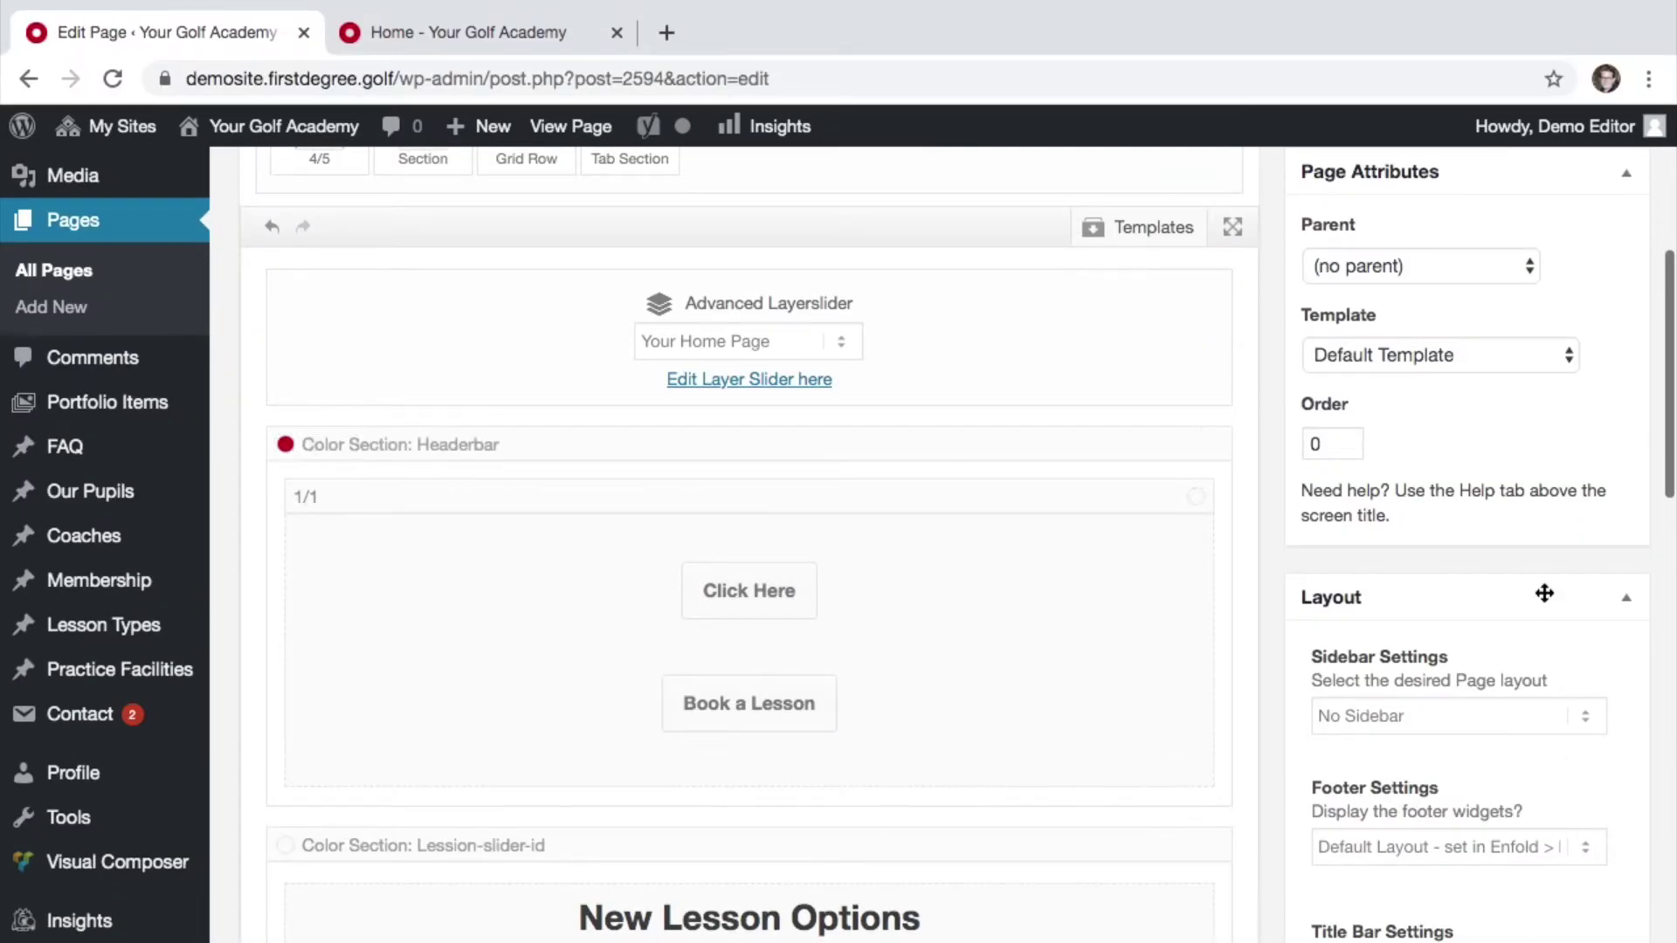
Update the Home page and reload the live homepage
scroll(1544, 593, up, 6)
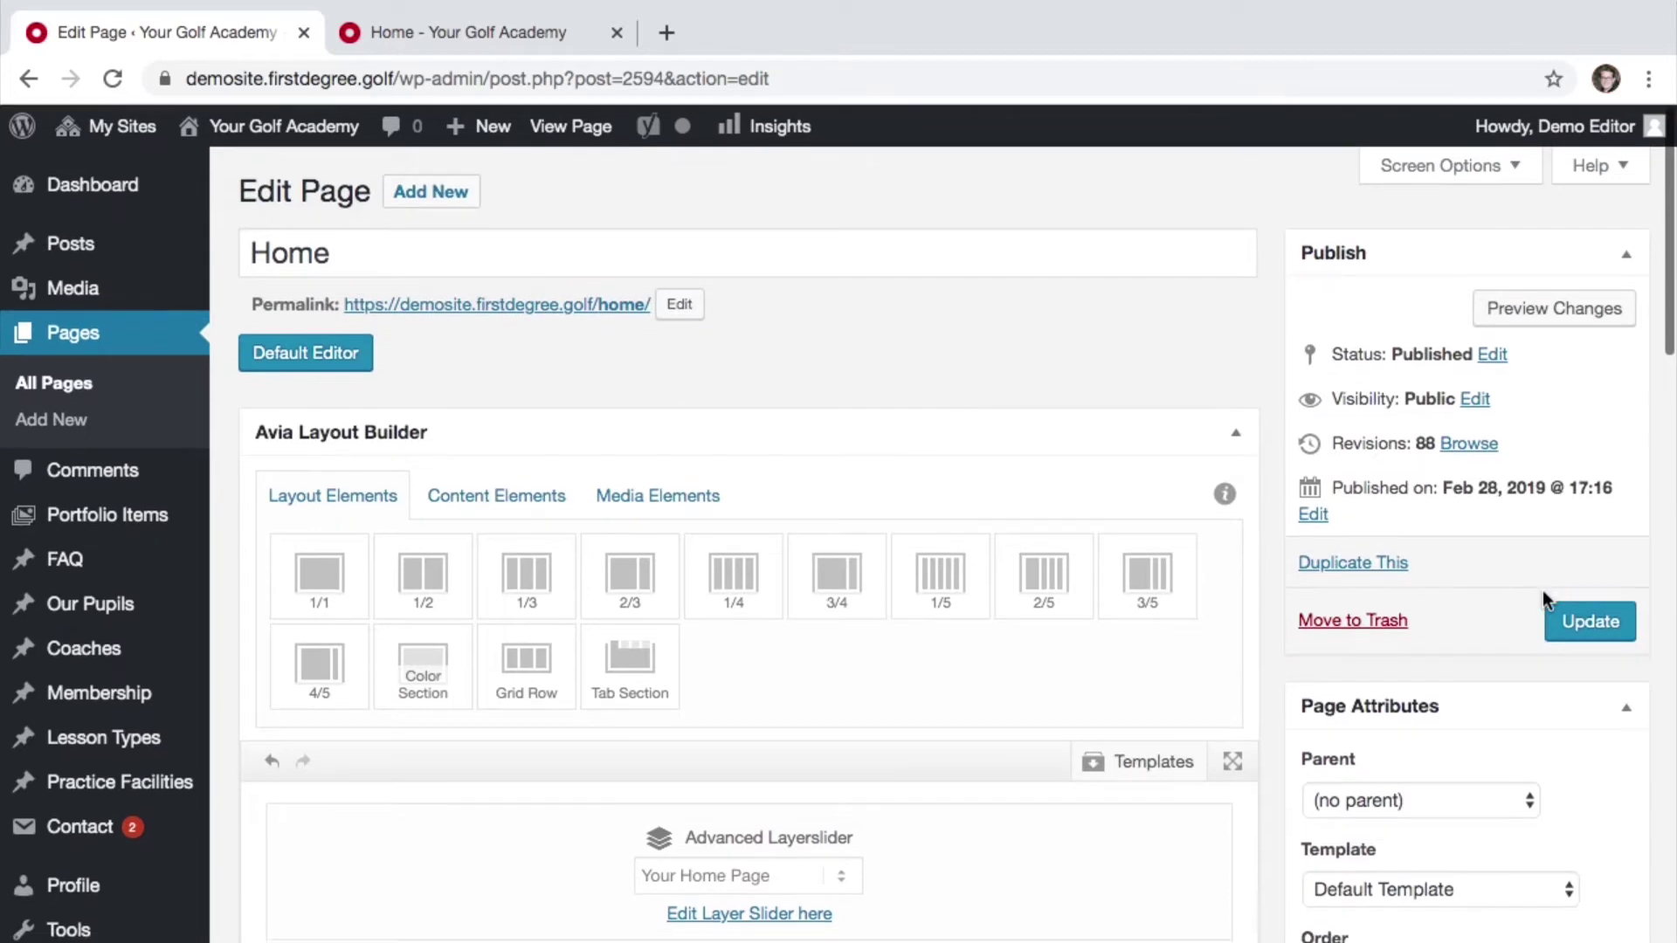
click(1592, 622)
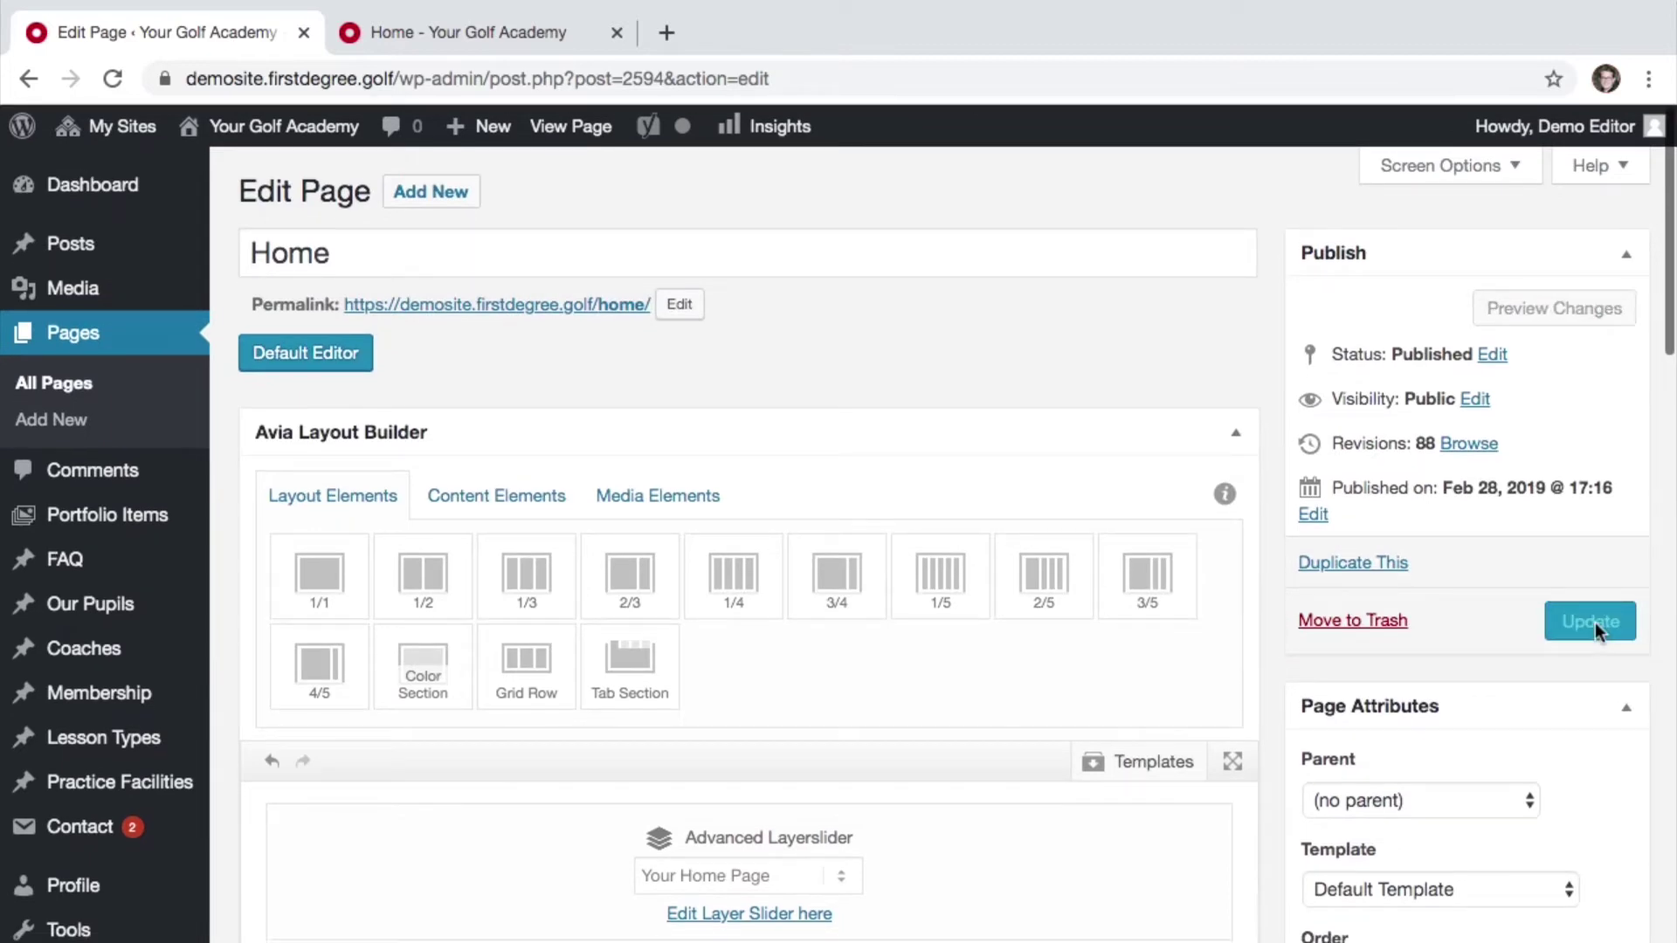
click(461, 50)
click(457, 78)
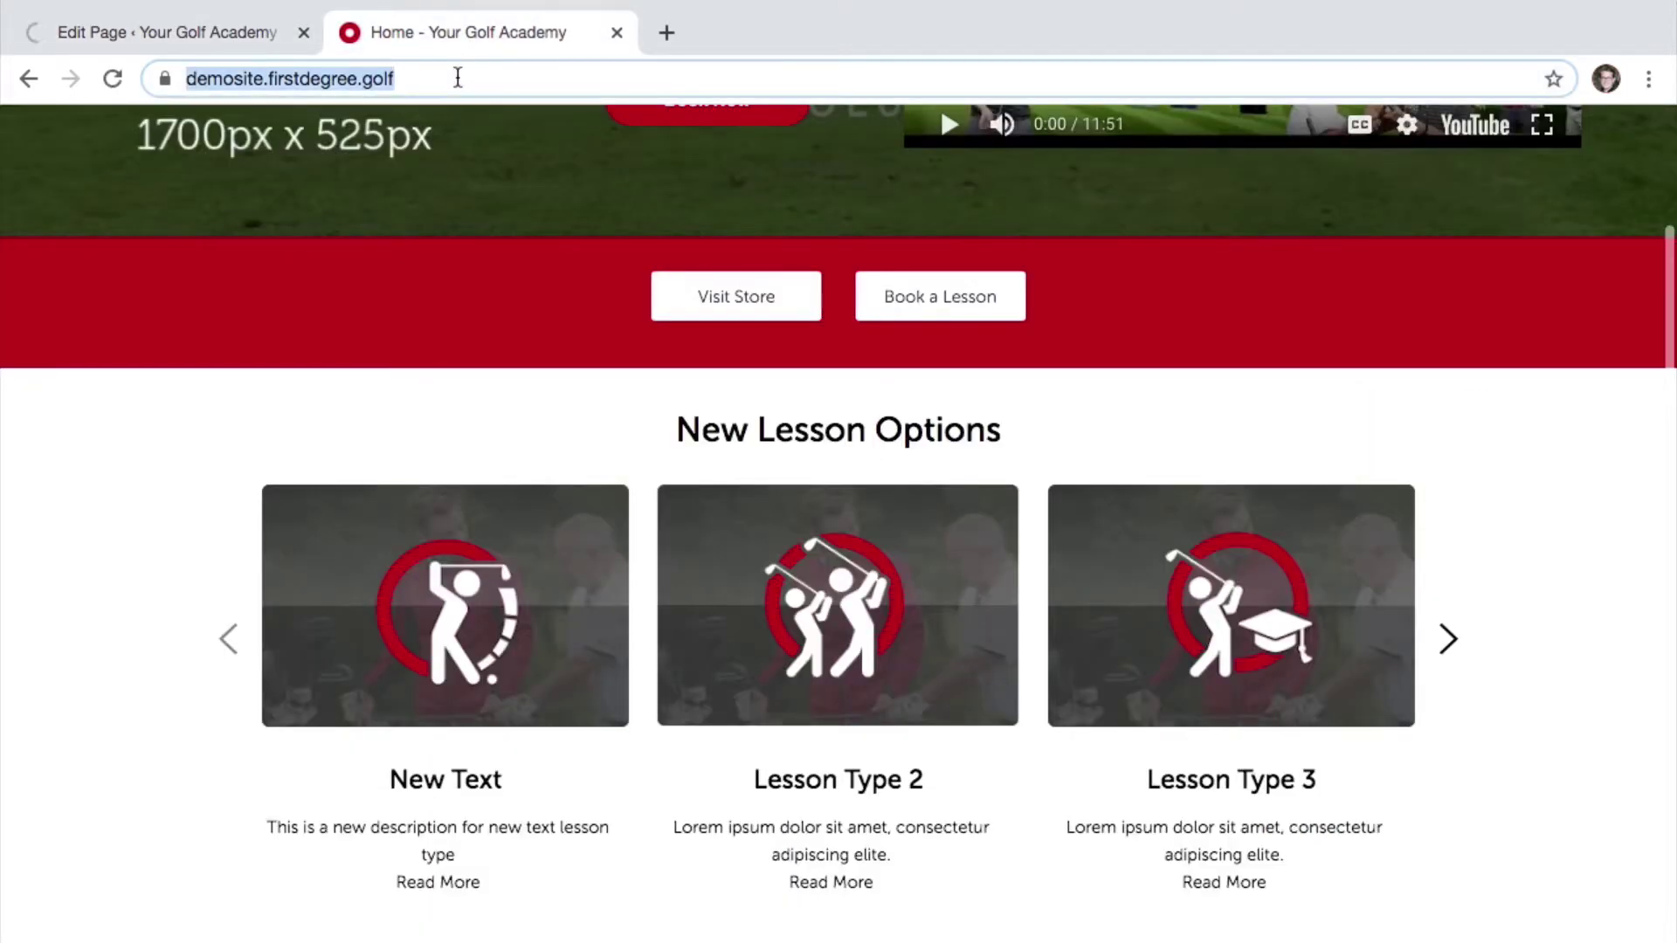
key(Return)
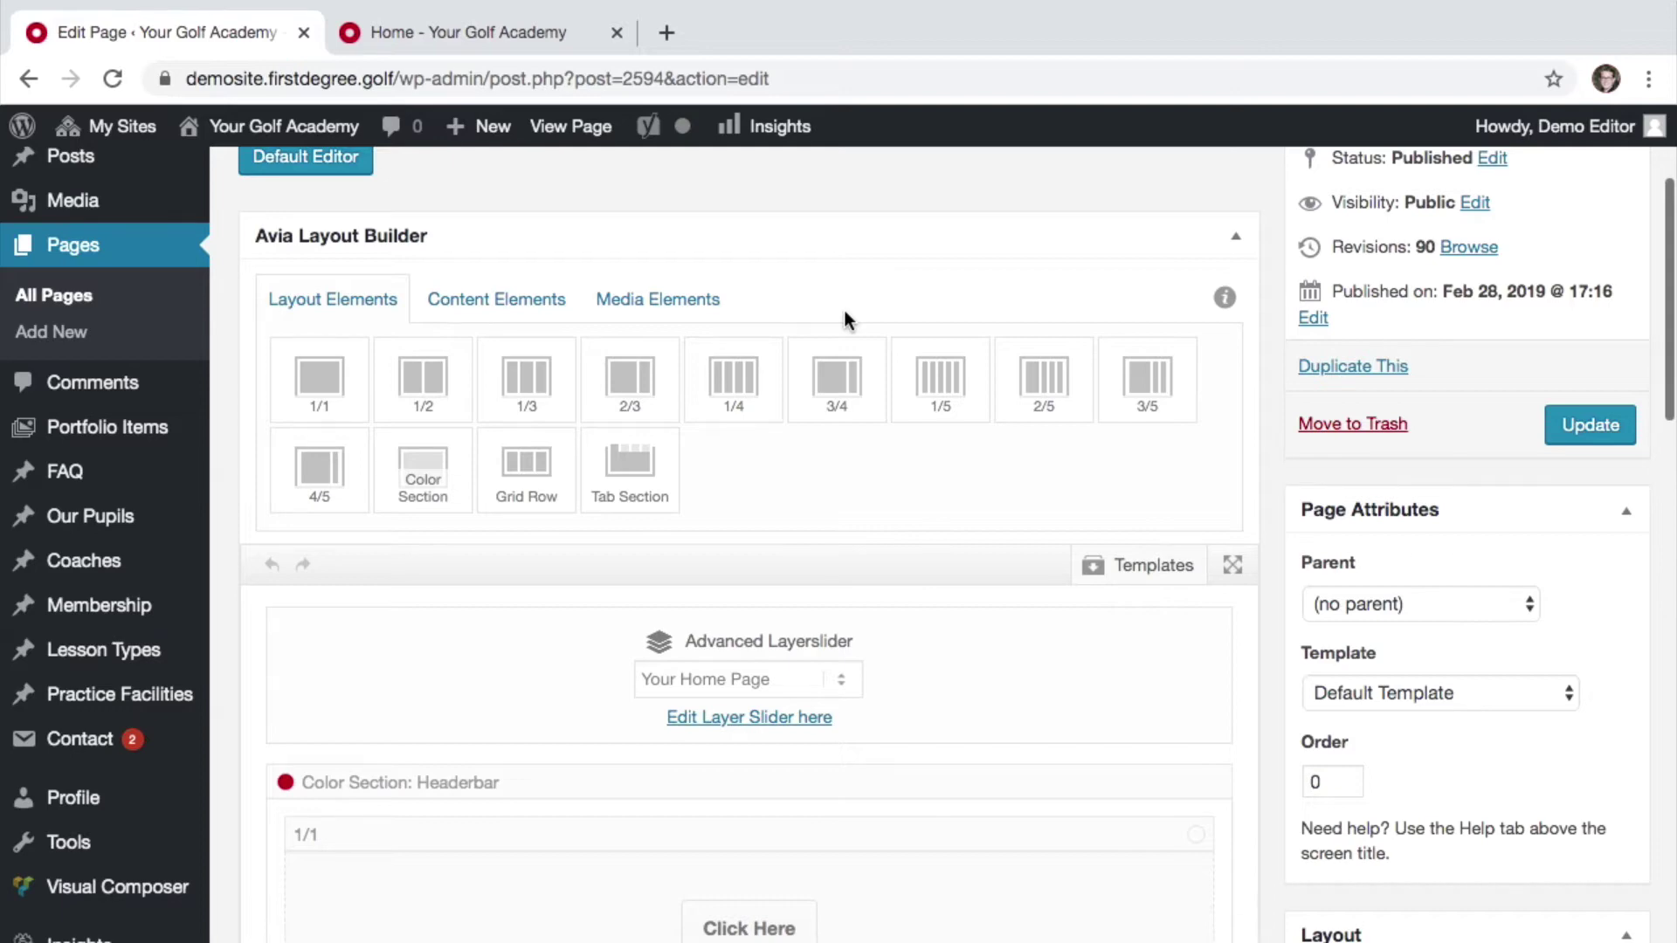
Check that the live homepage shows Click Here beside Book a Lesson, then return to the editor
click(480, 34)
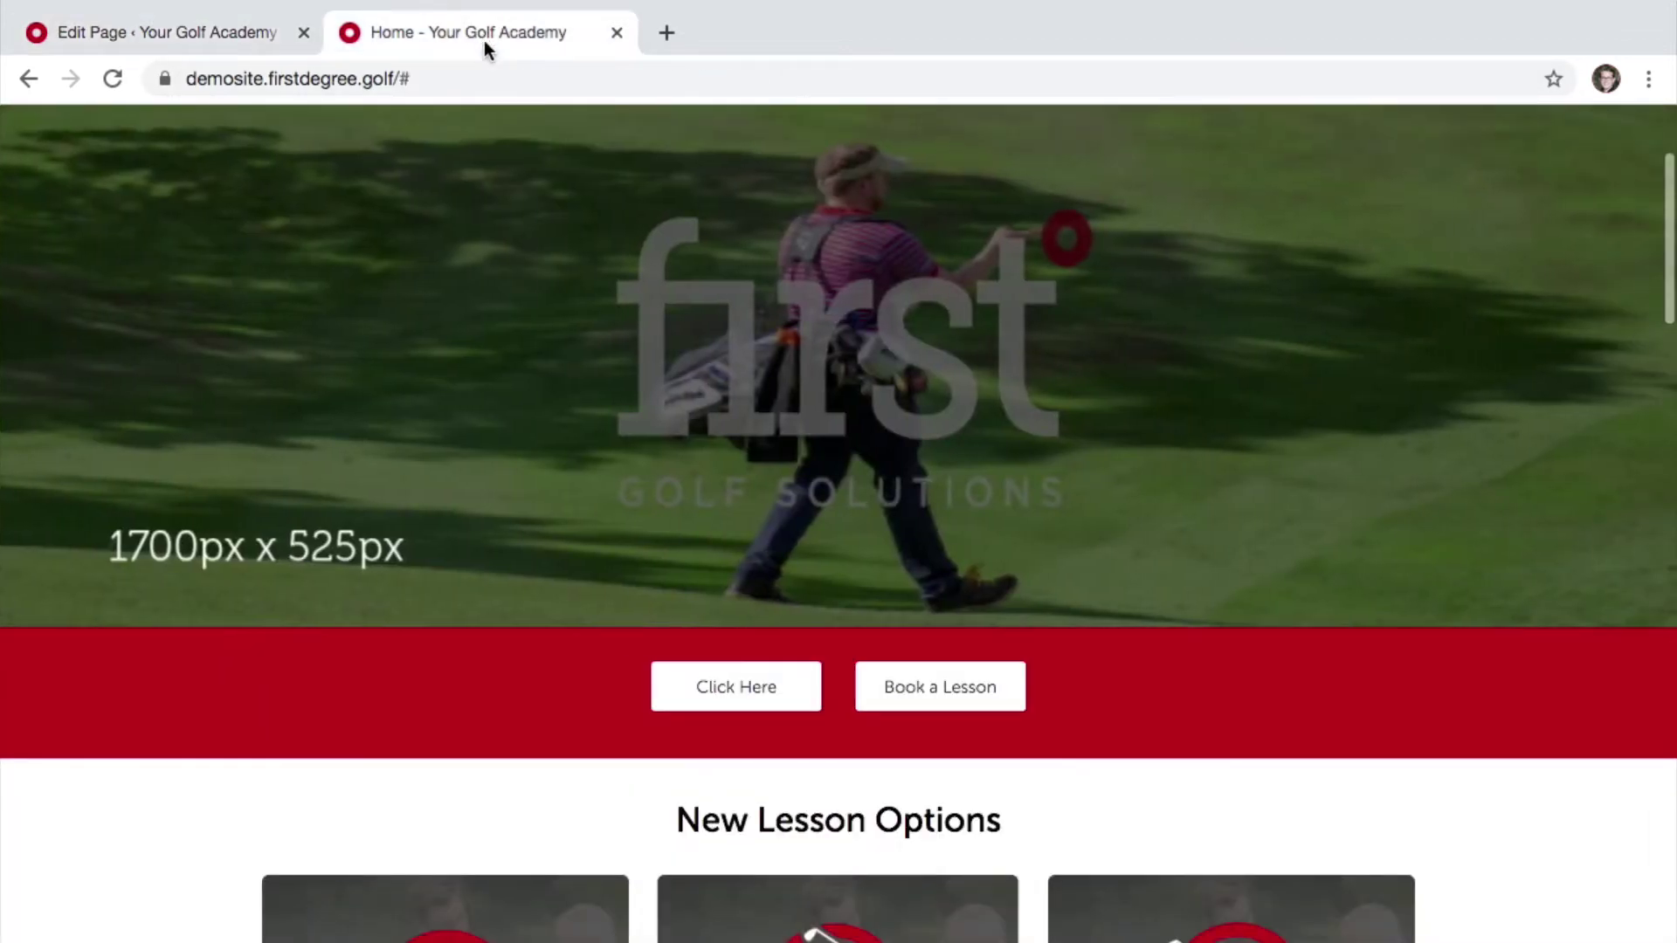
scroll(1276, 715, down, 3)
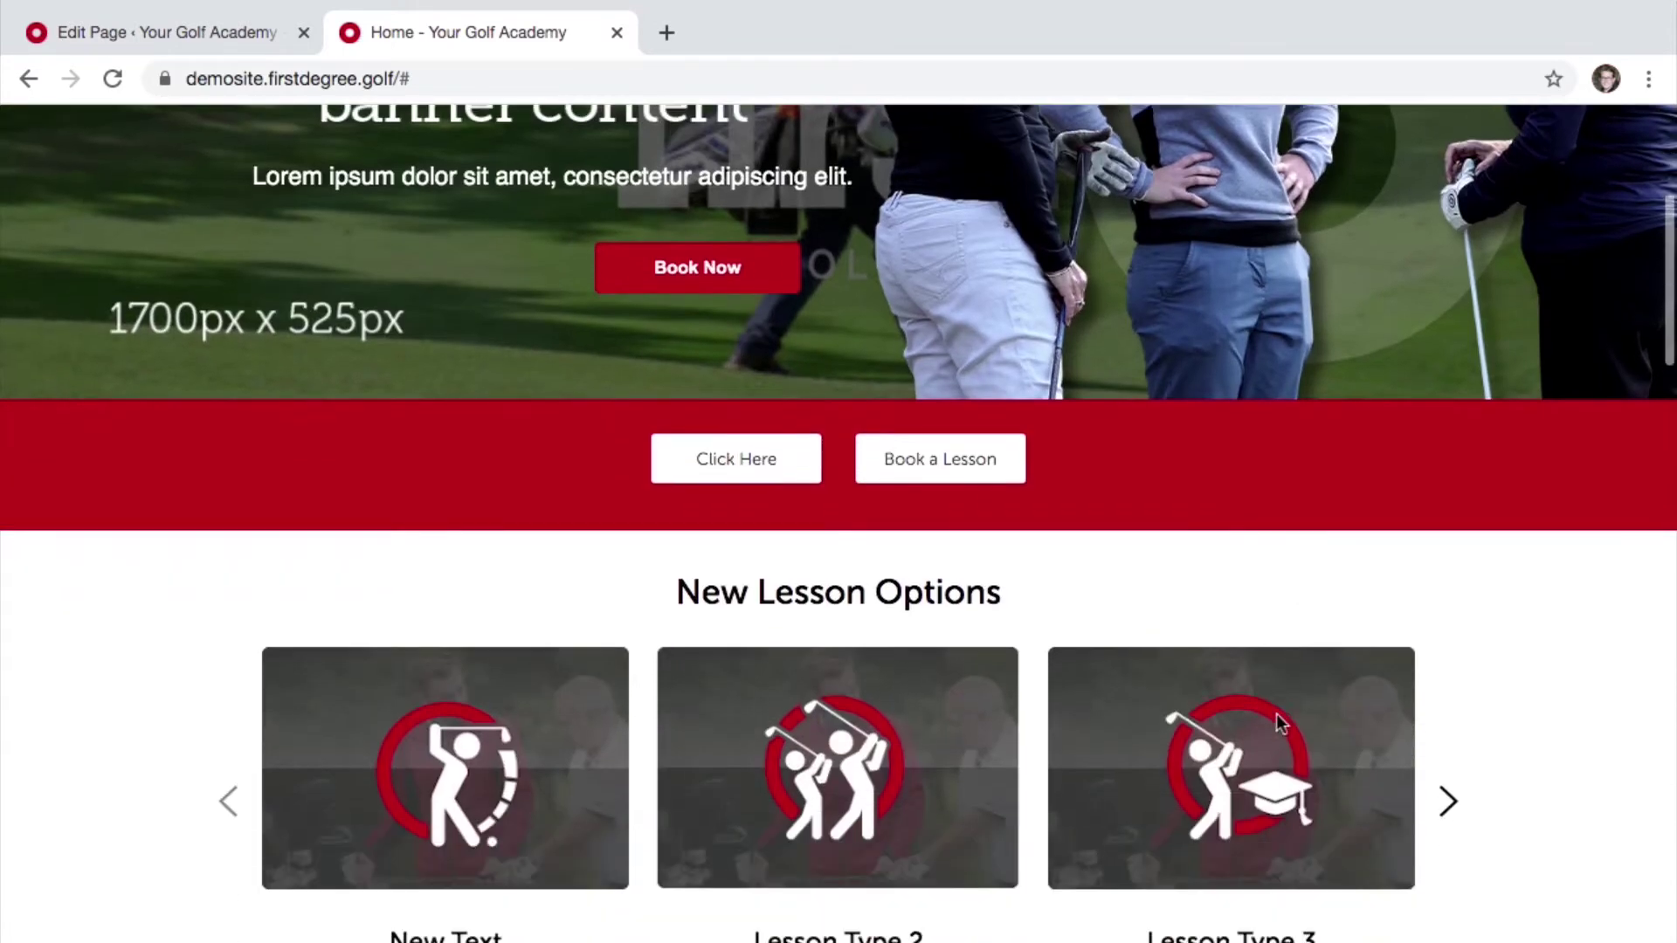
scroll(1276, 715, down, 3)
scroll(1277, 714, up, 3)
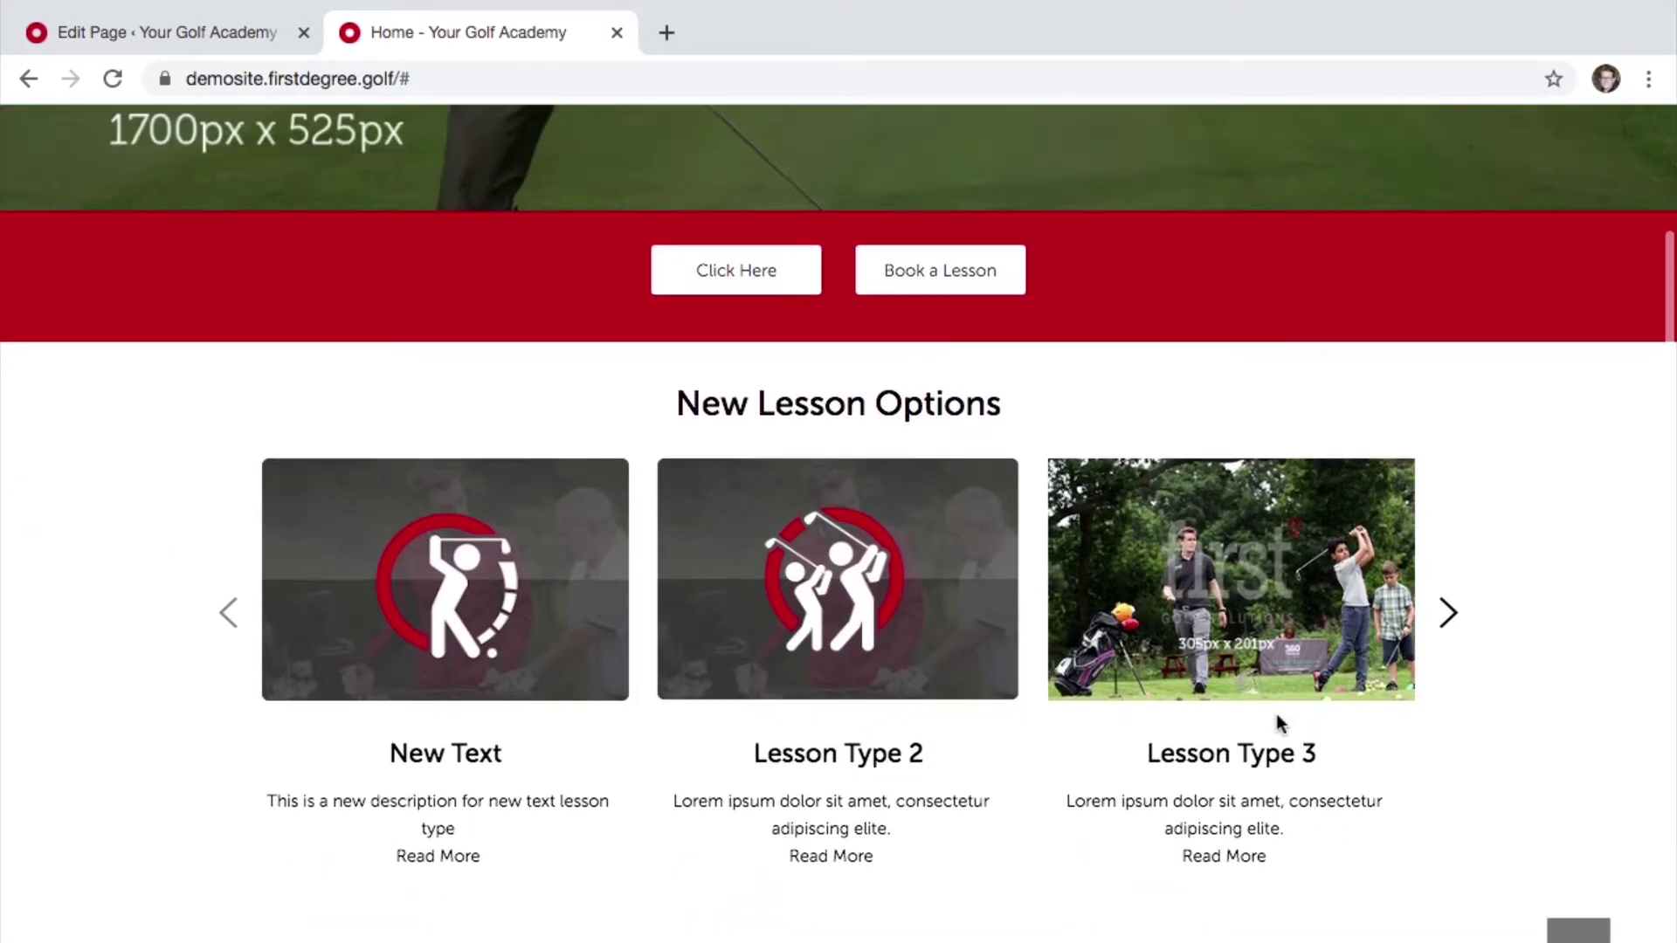
scroll(1277, 714, up, 1)
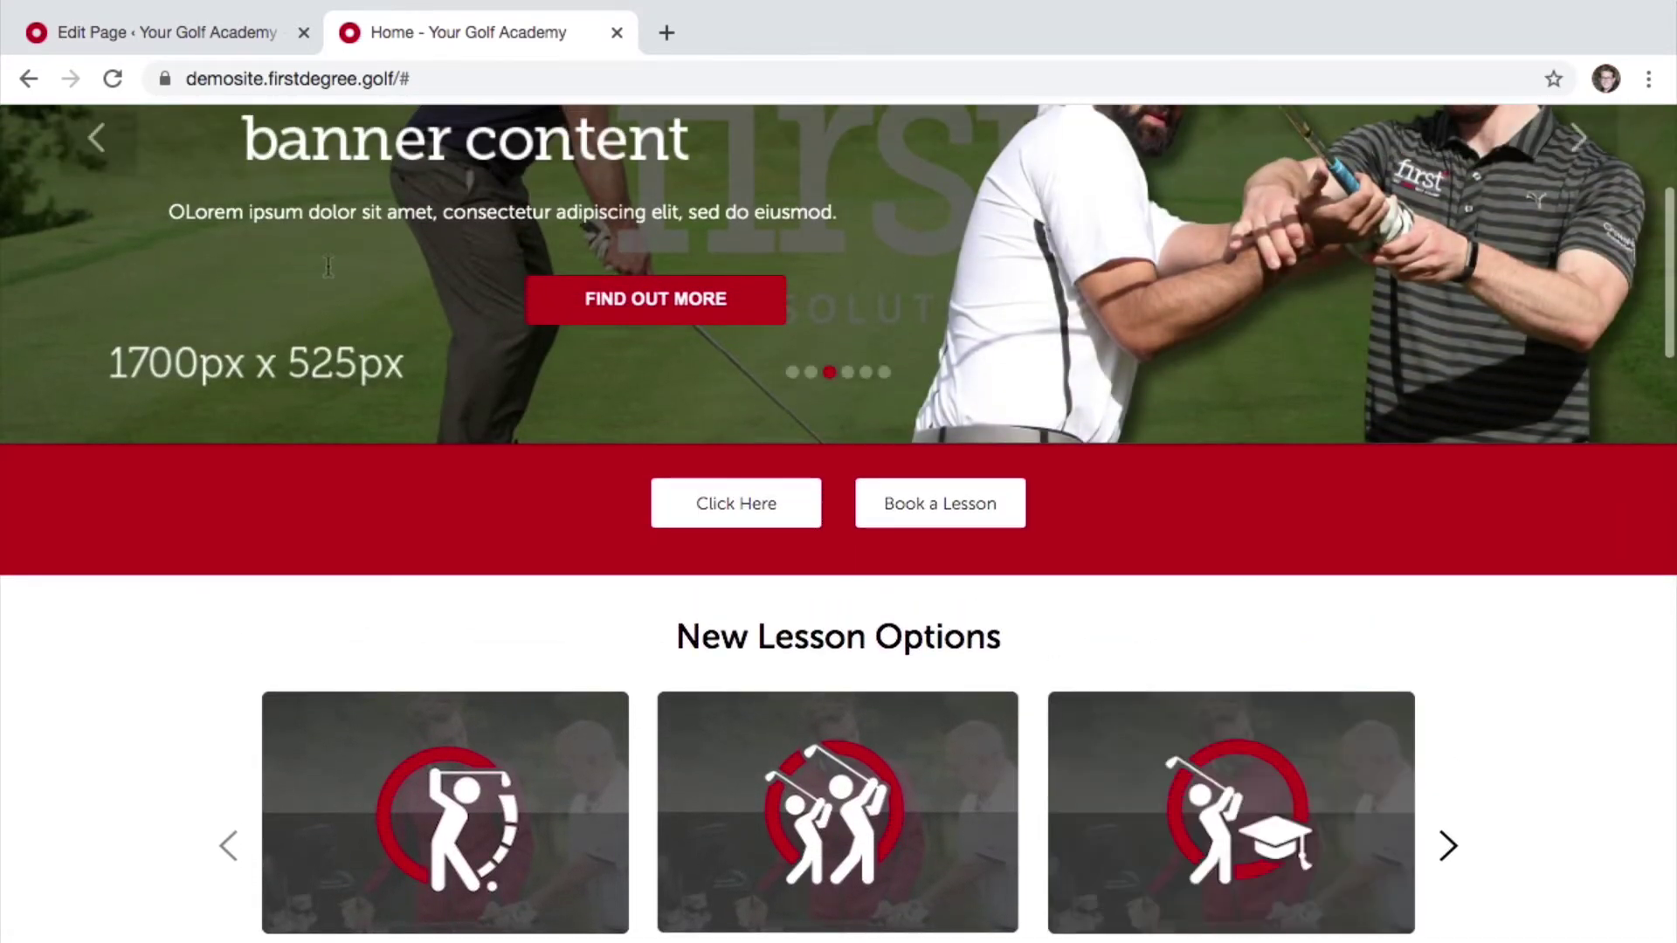
click(201, 49)
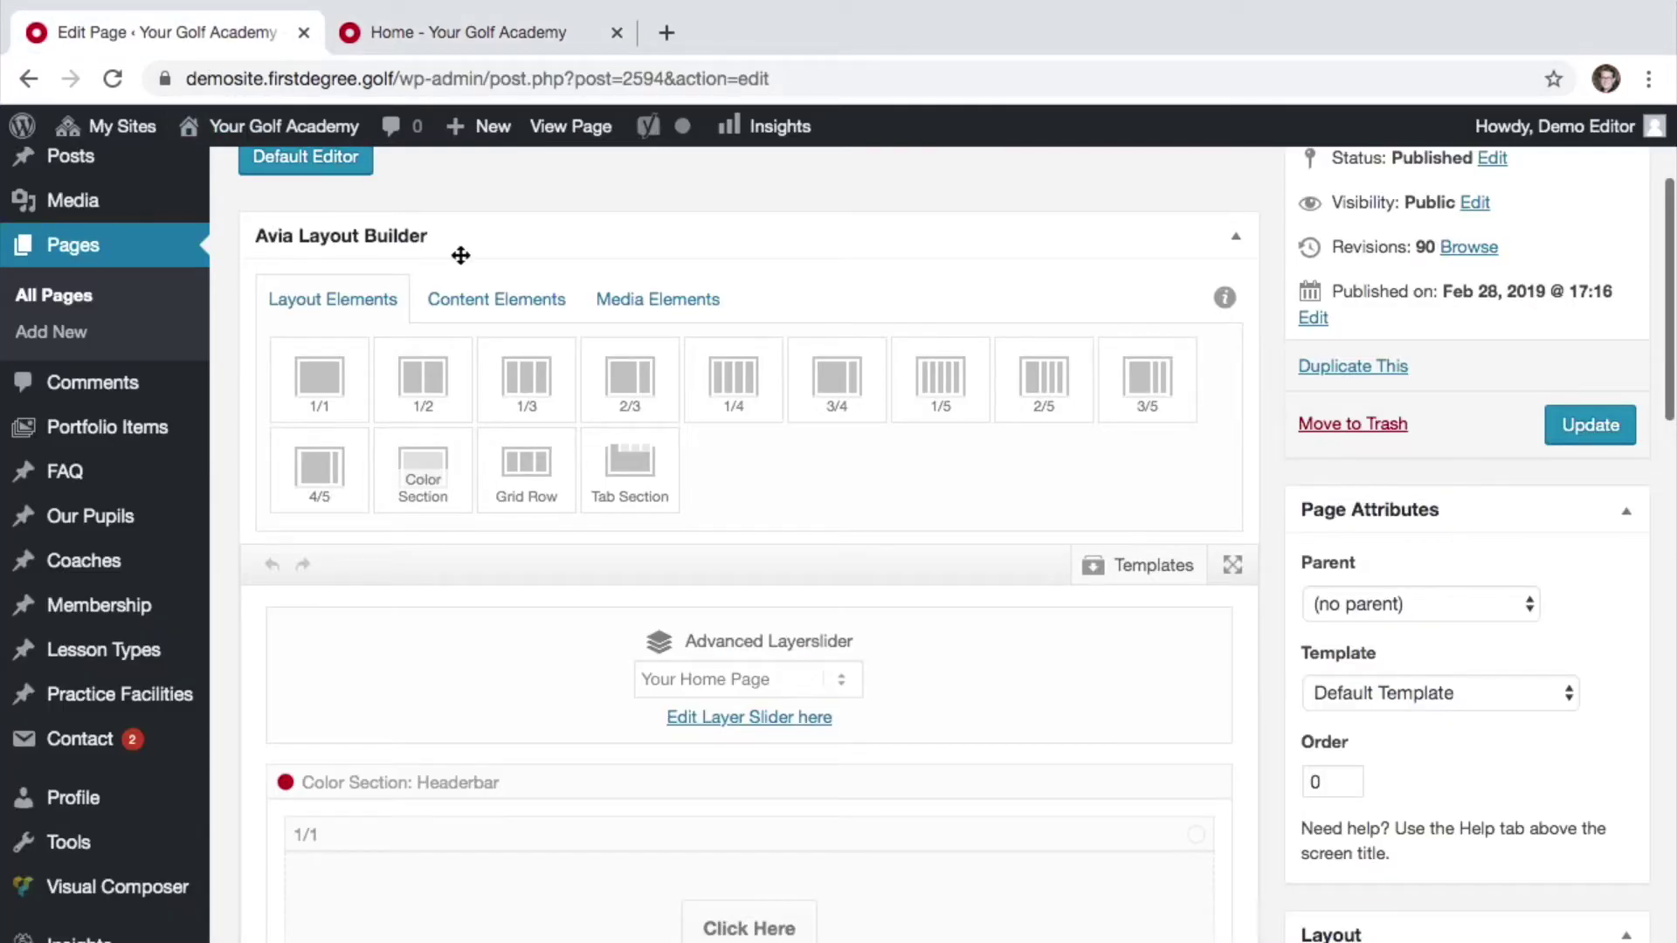
Link the Click Here button to the One to One Lessons page
scroll(694, 567, down, 3)
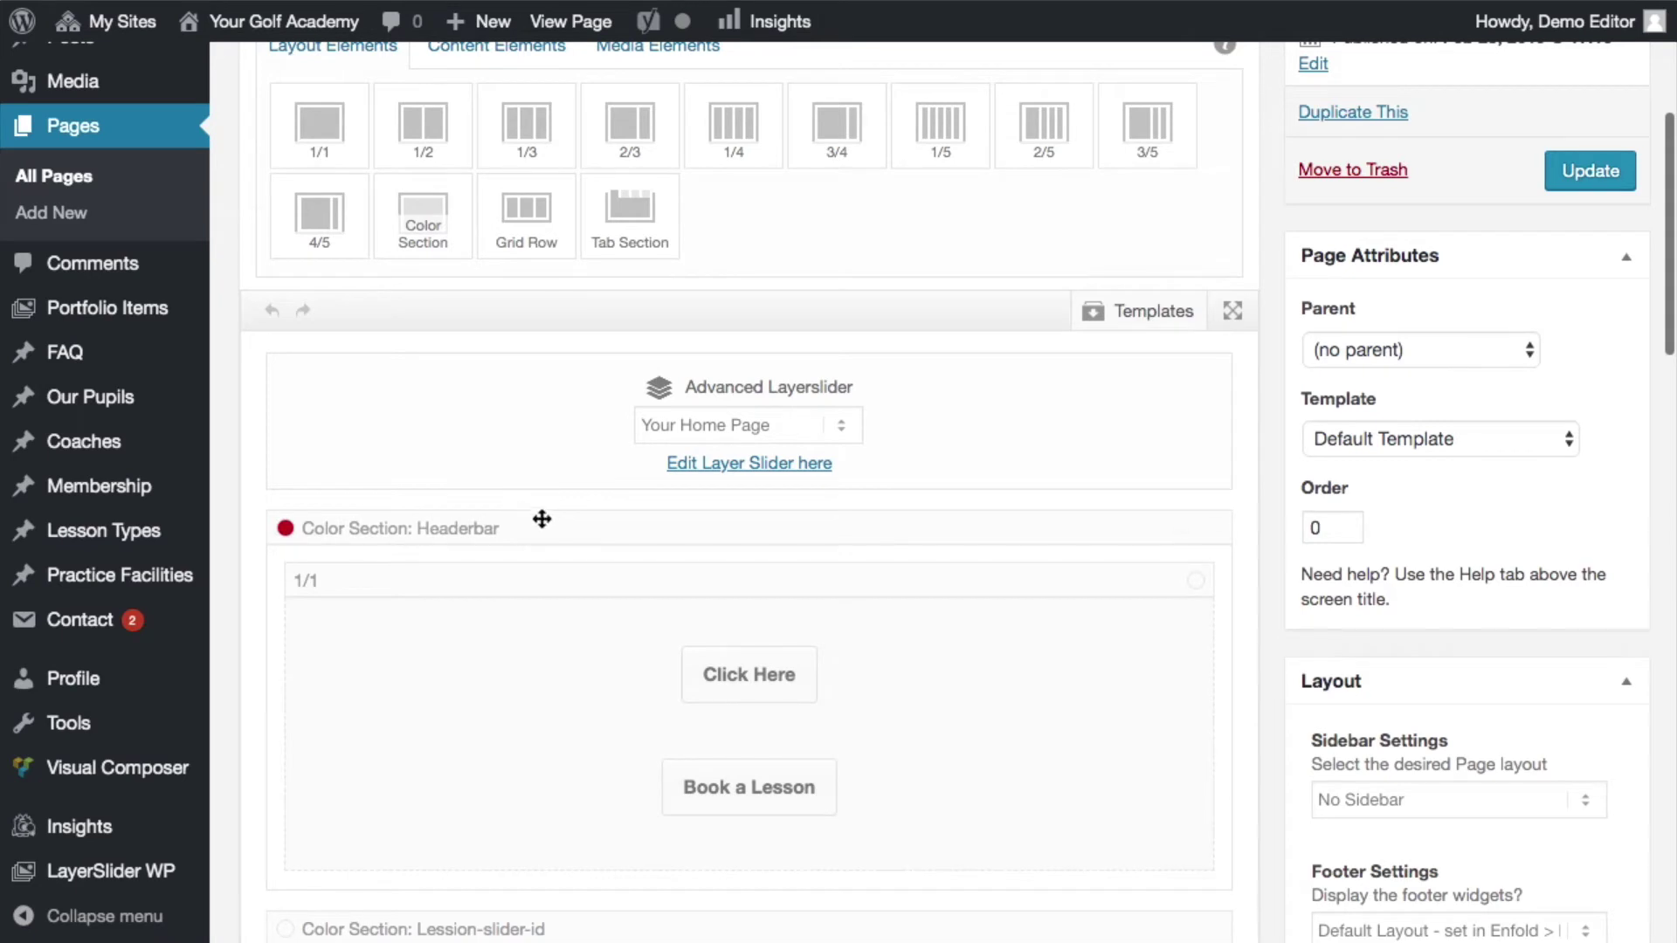
mouse_move(730, 675)
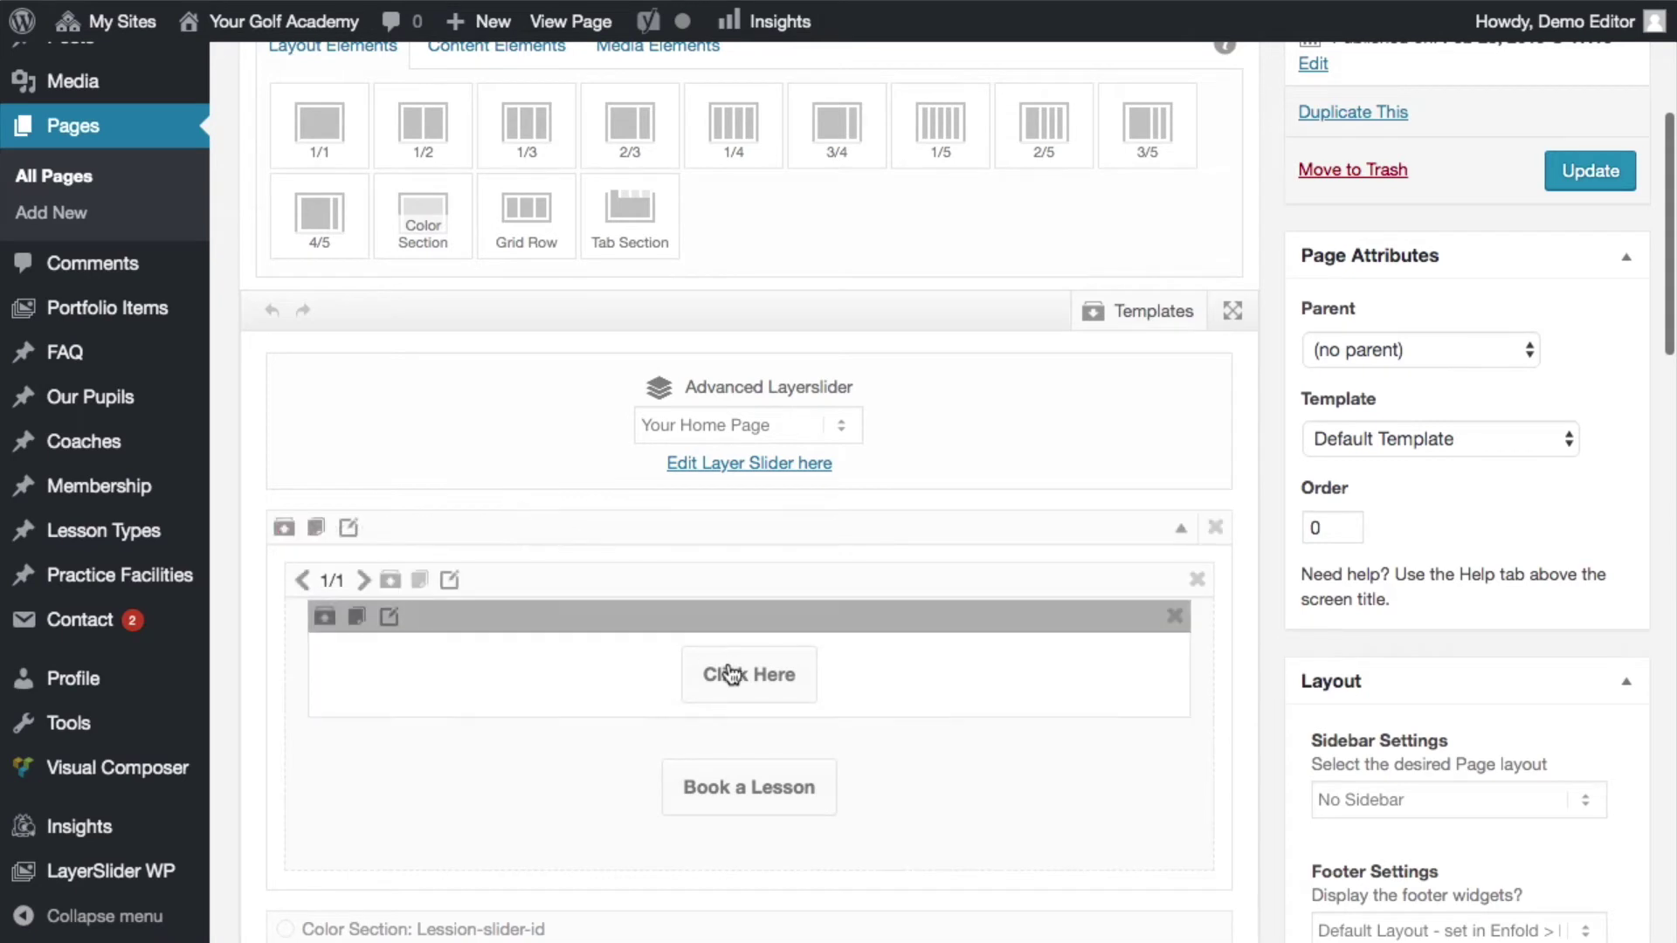
click(390, 618)
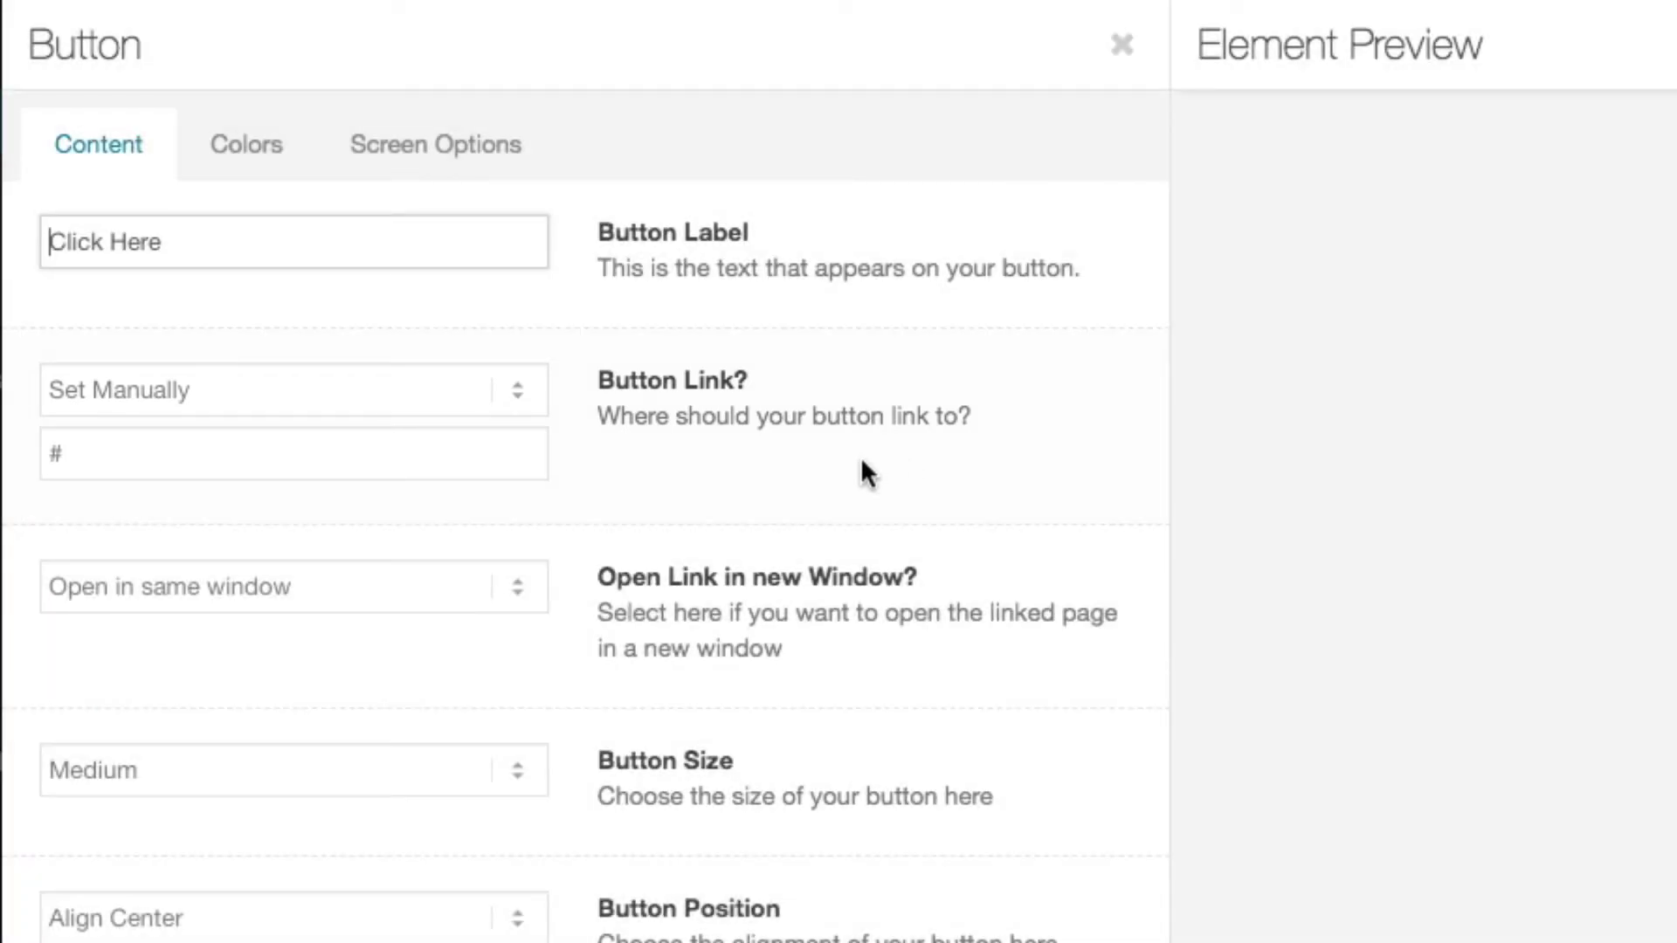
click(366, 408)
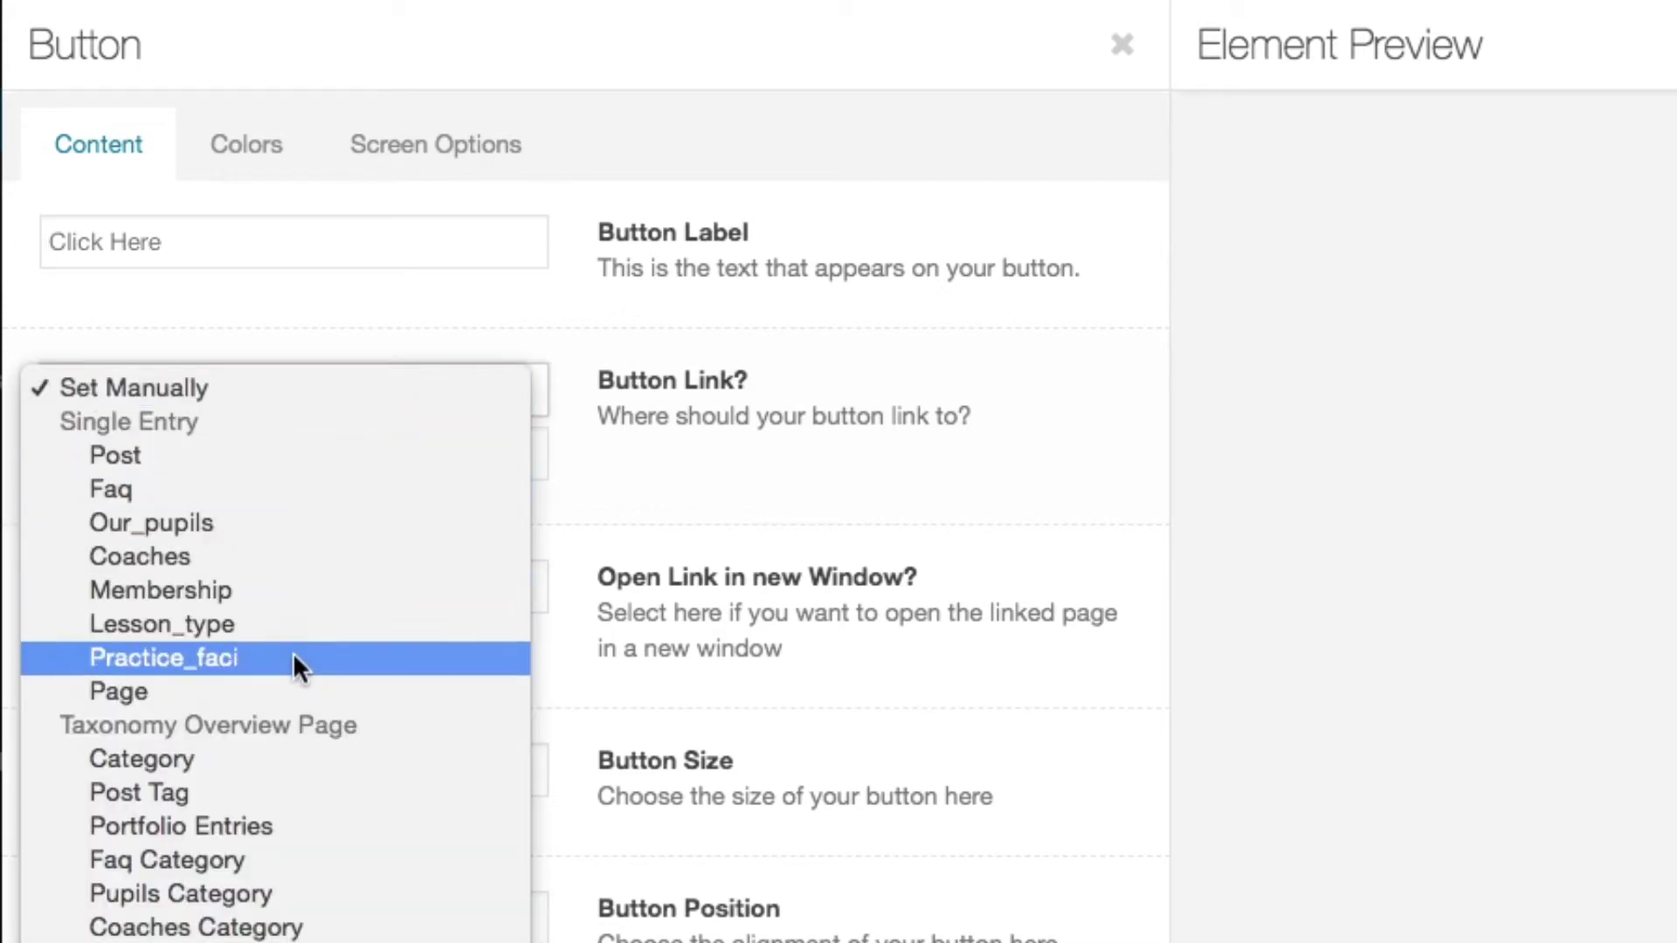
click(254, 685)
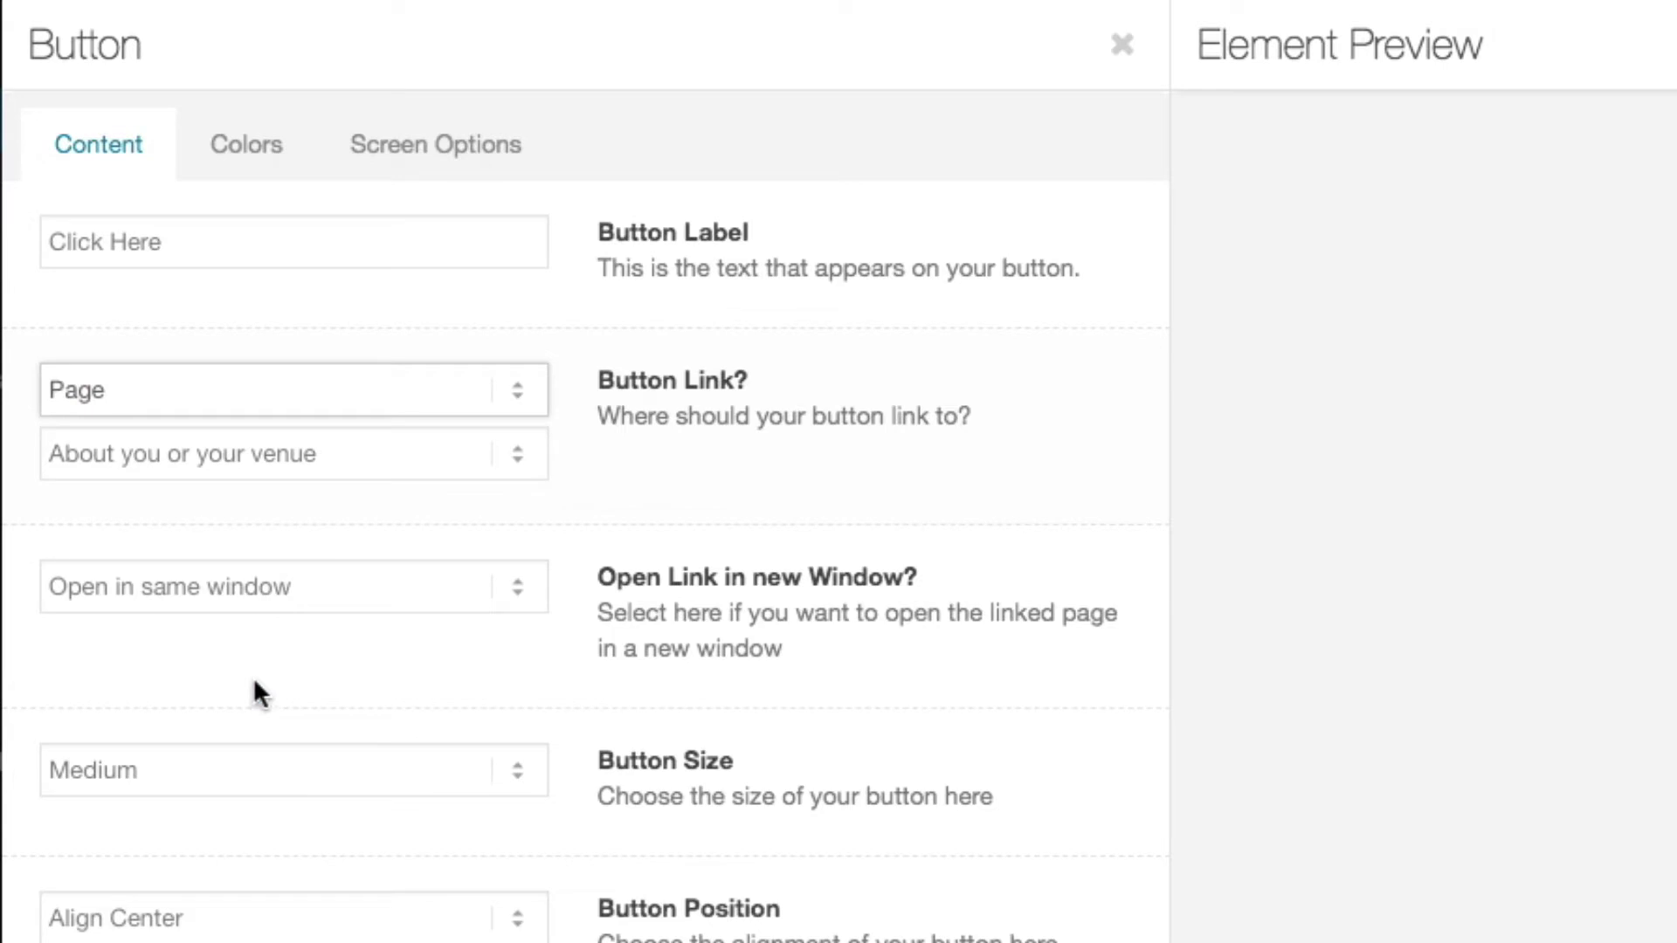
click(412, 454)
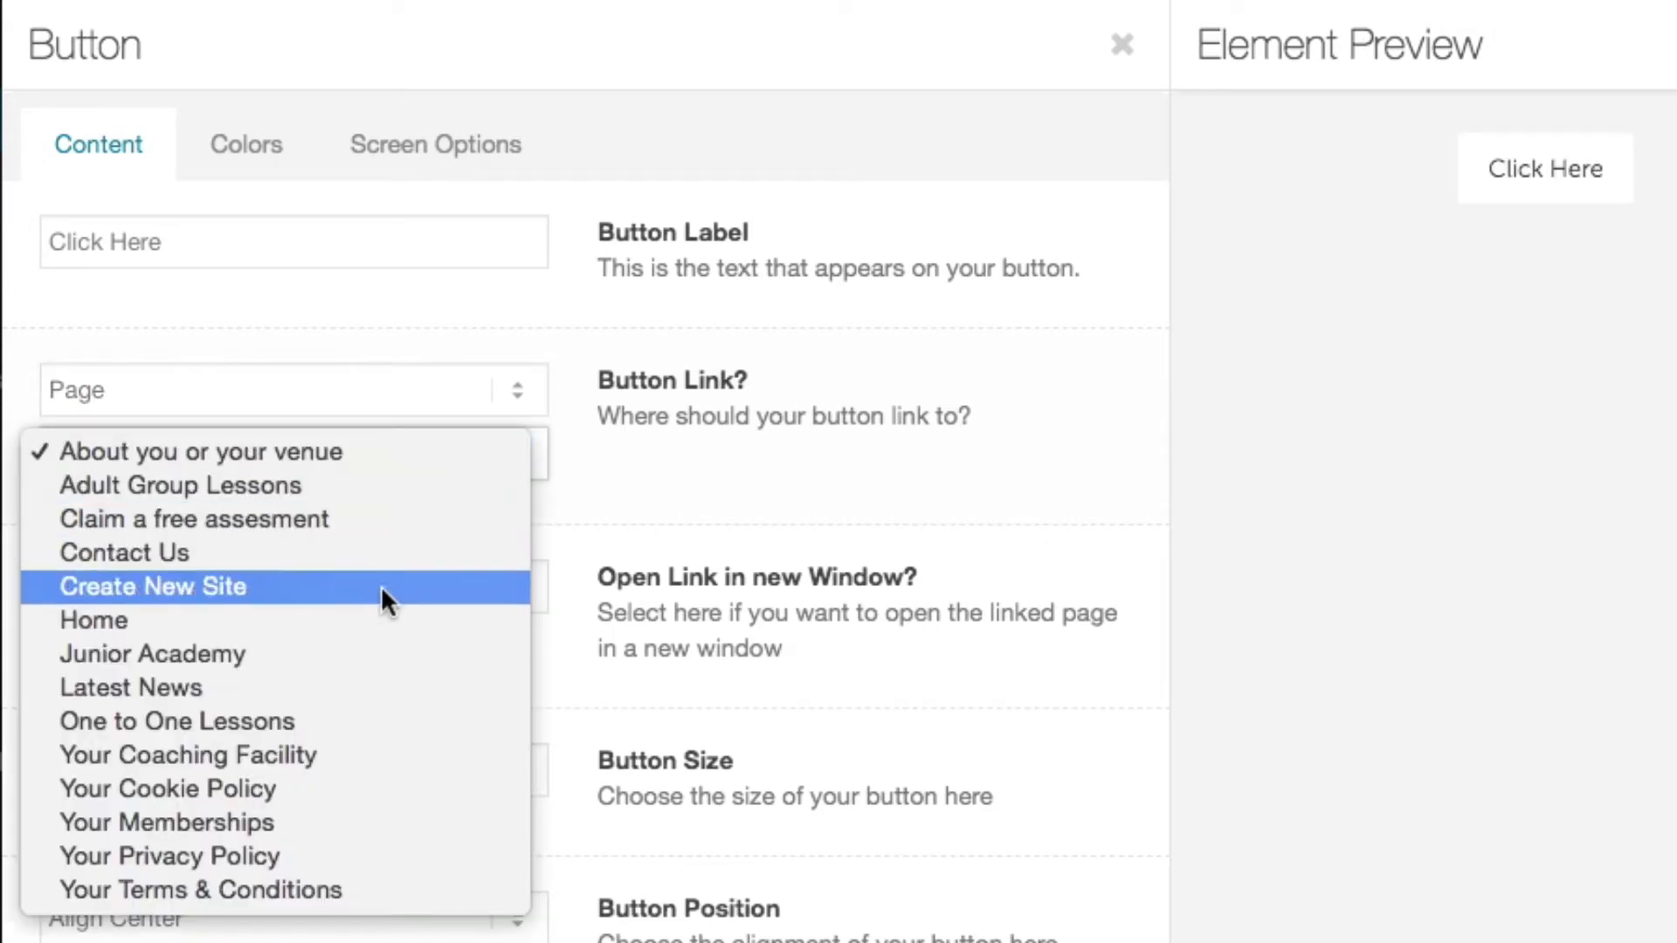
click(231, 724)
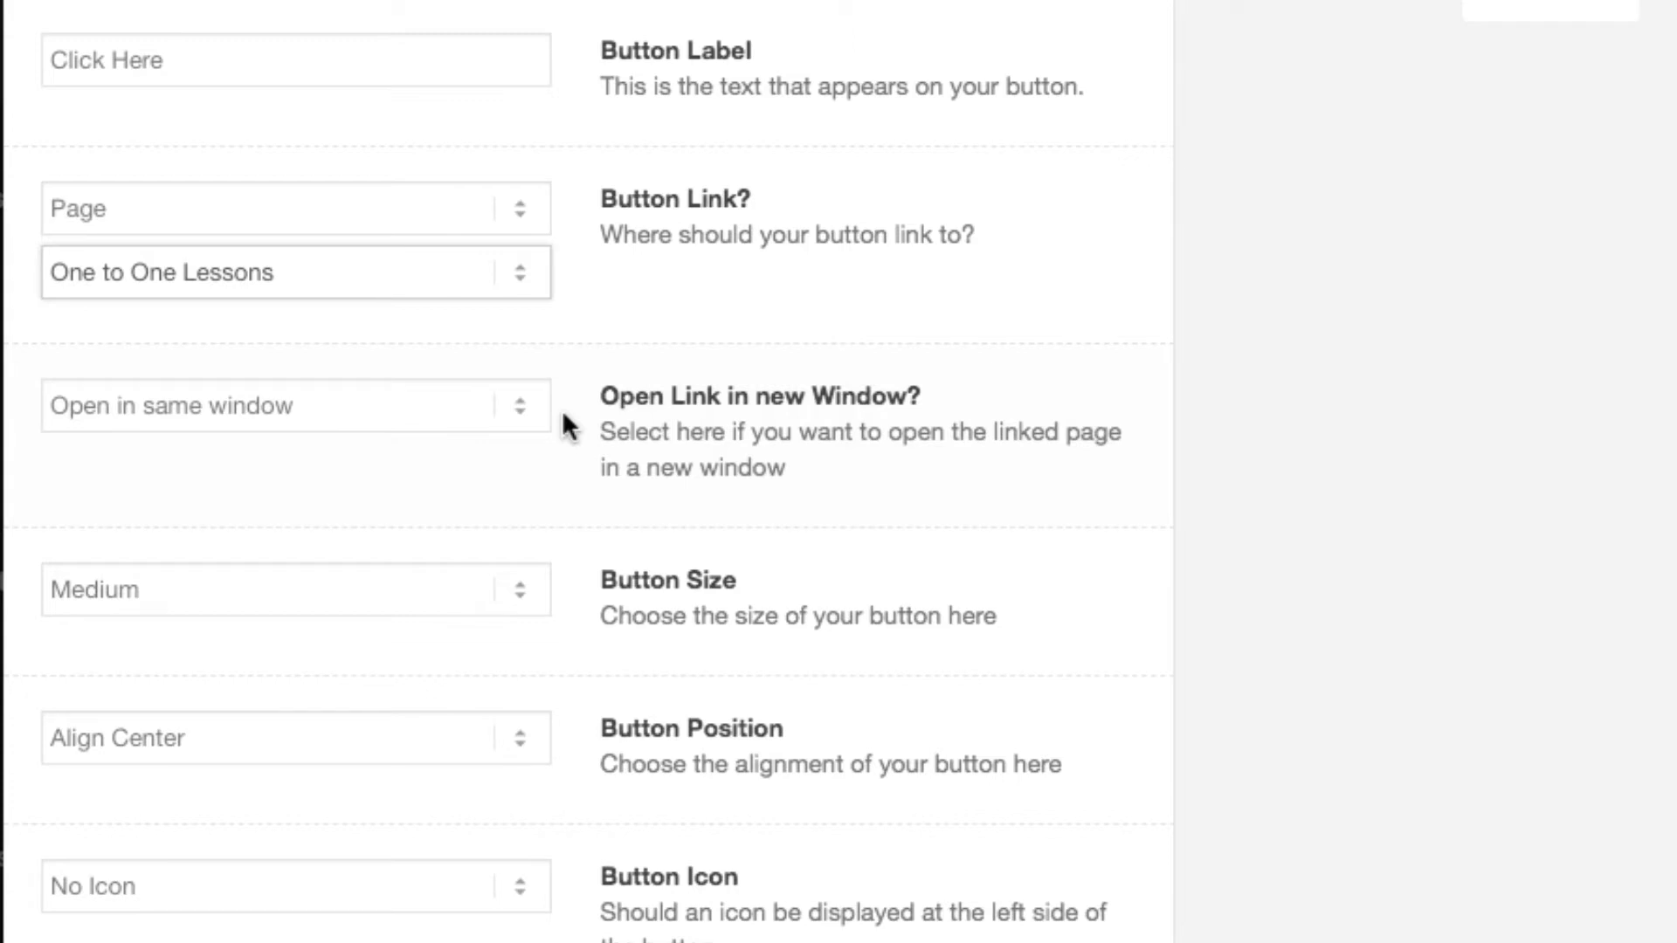
Set the link to open in a new window, save the button and update the page
click(416, 406)
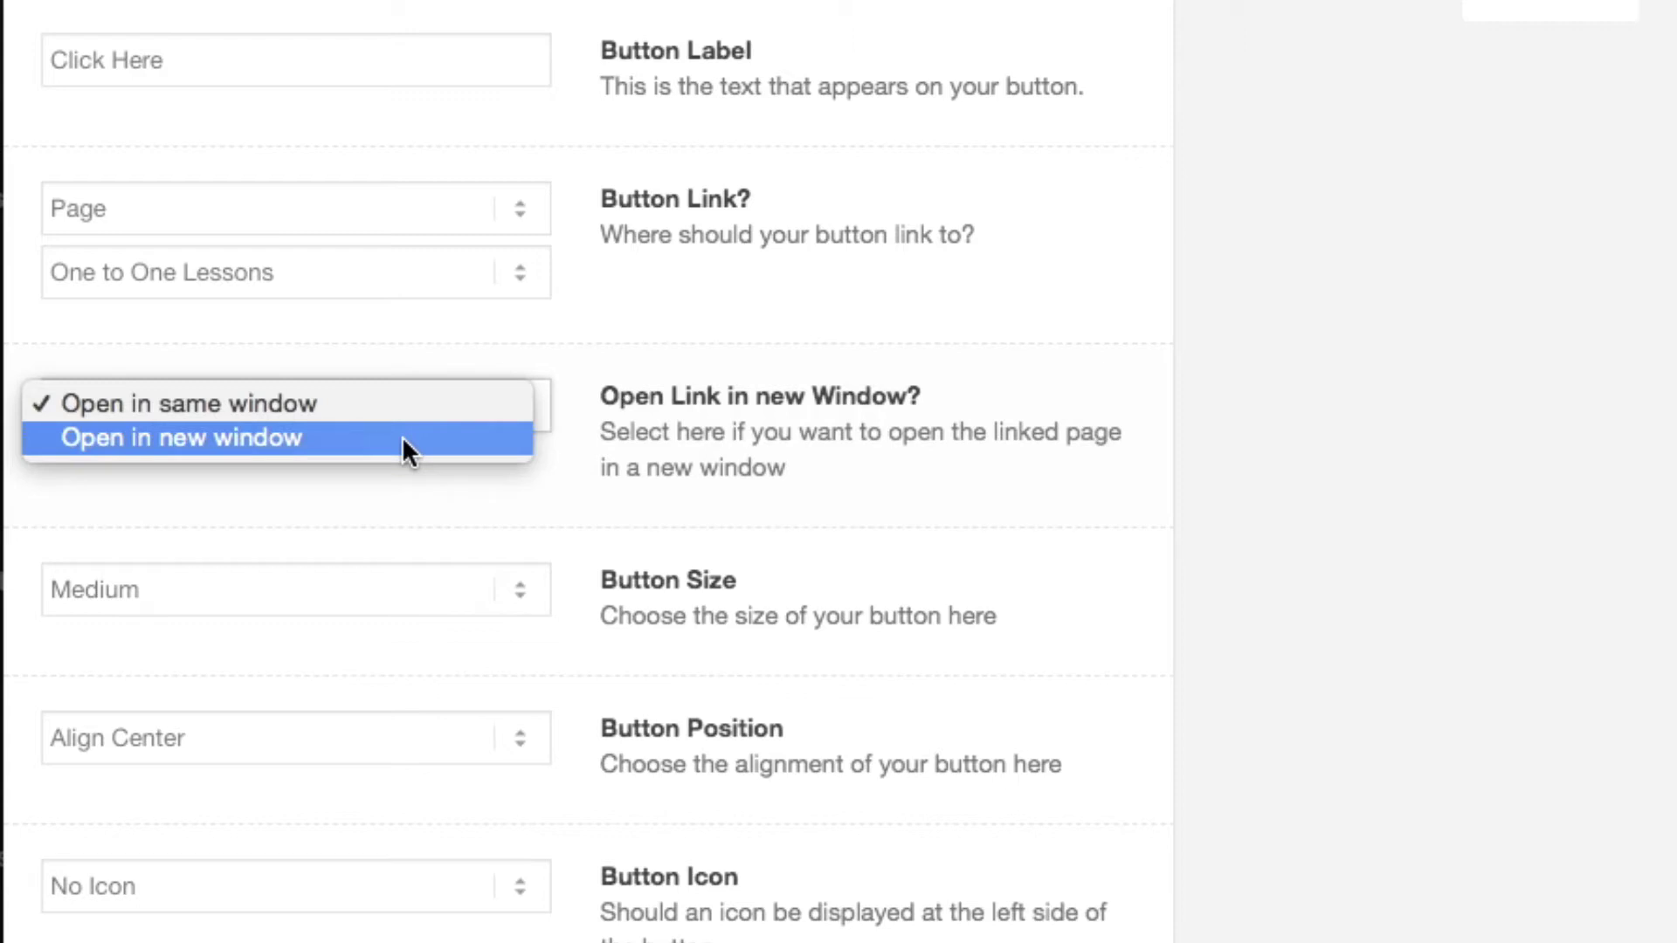
click(402, 437)
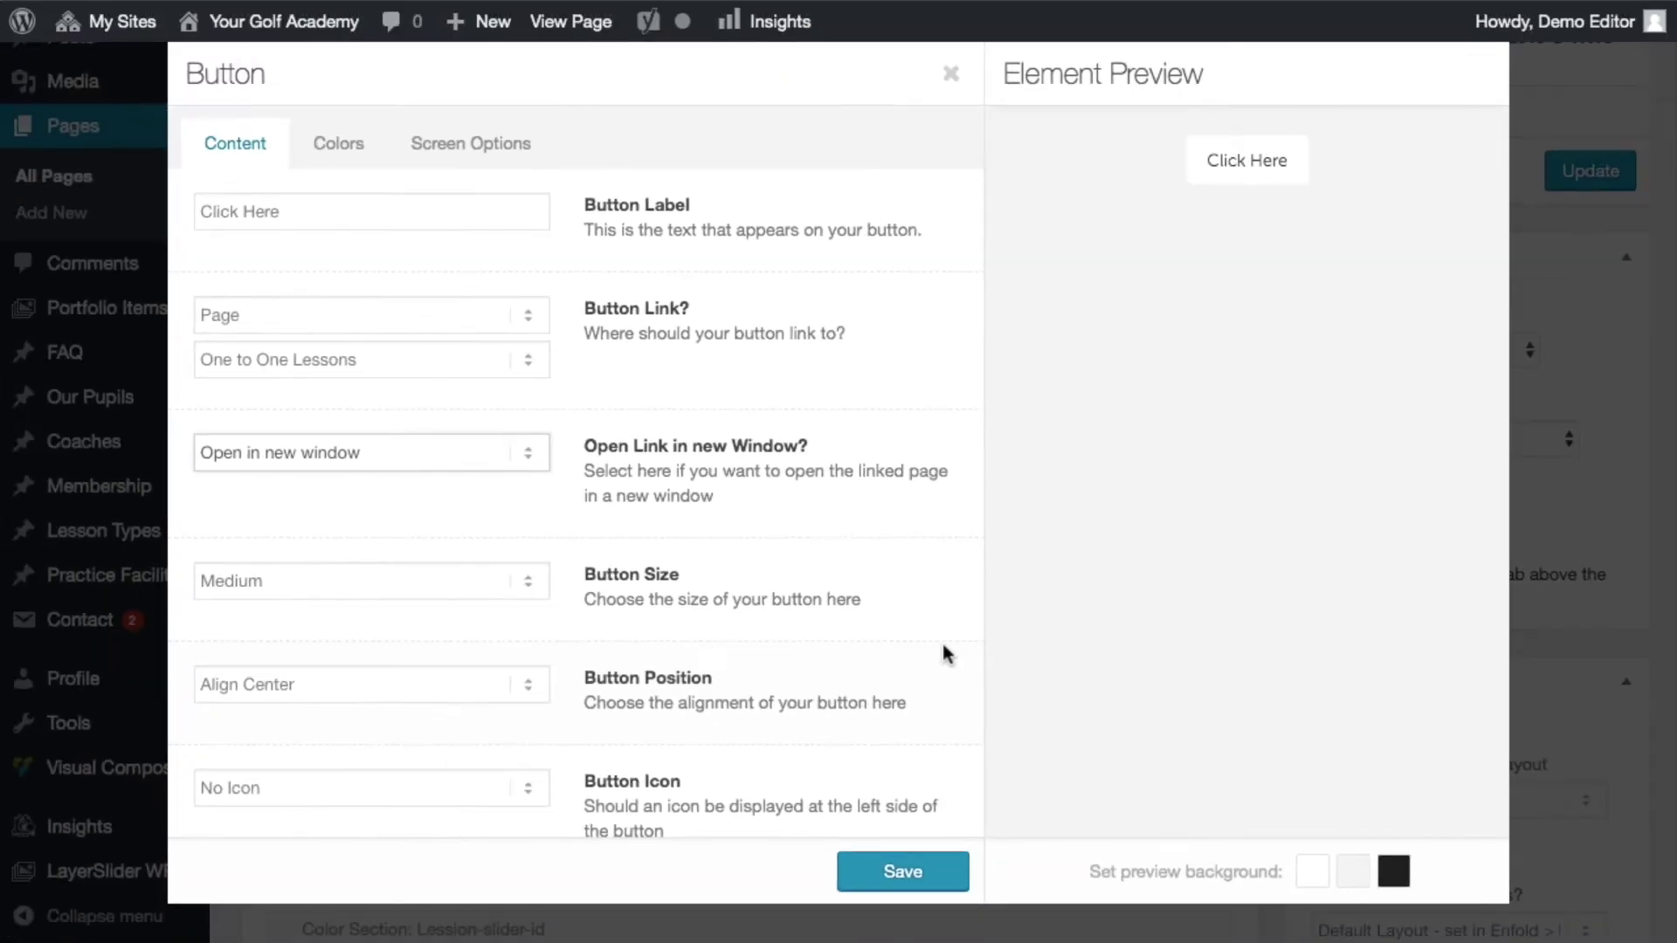
click(960, 924)
click(1590, 171)
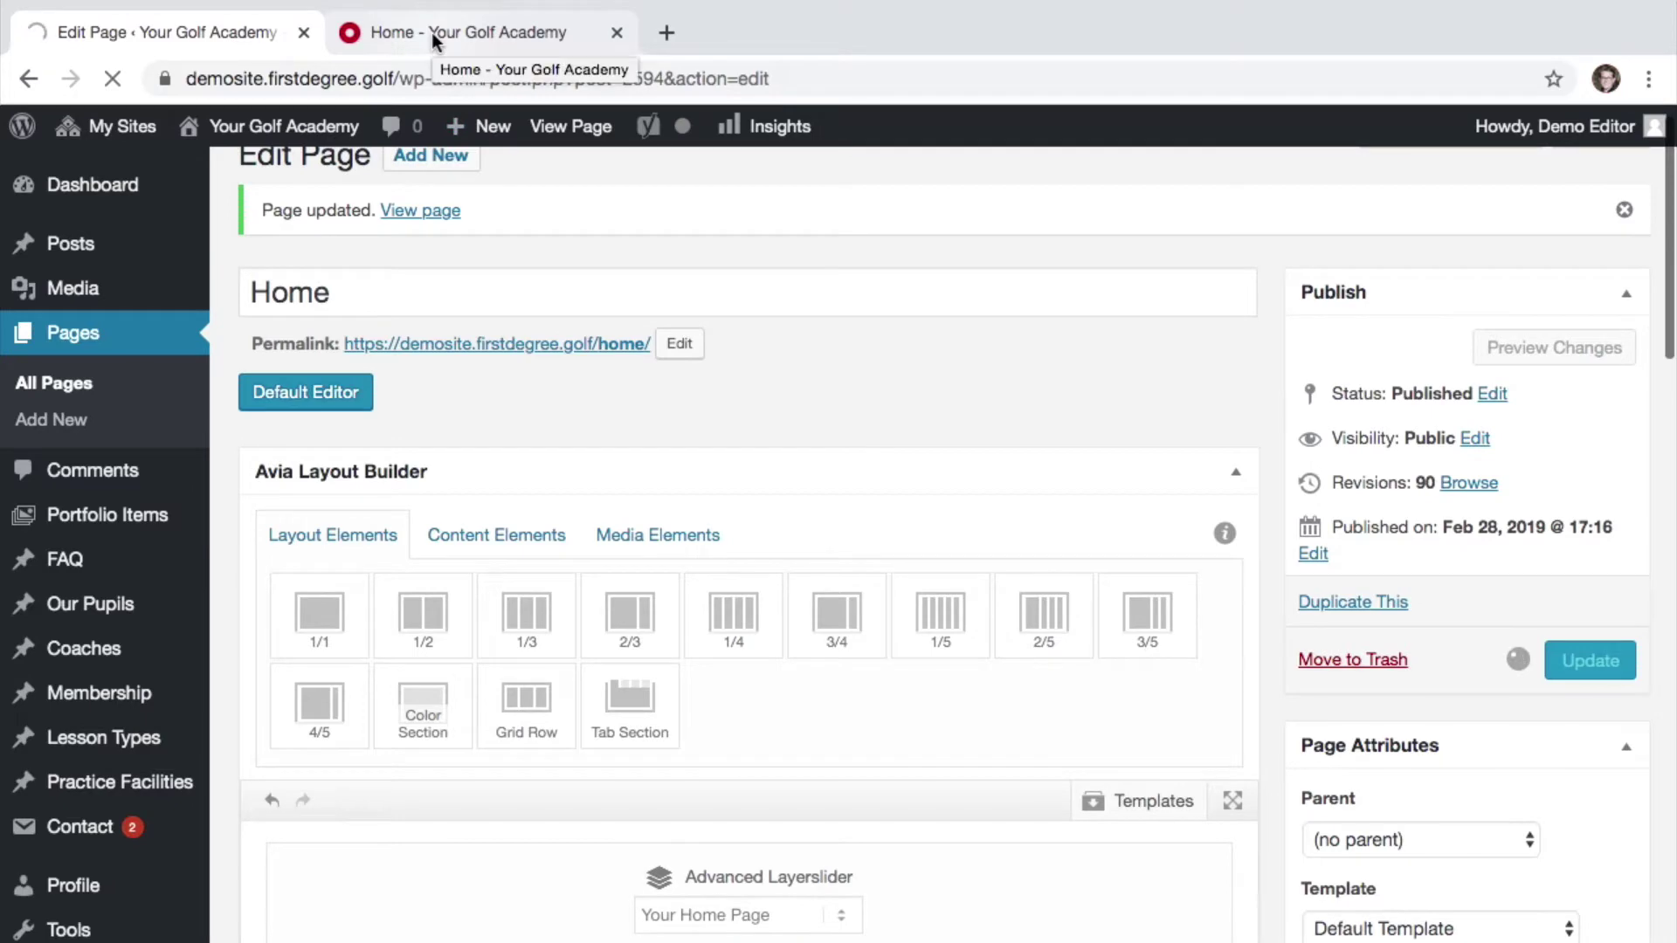
Reload the homepage, confirm Click Here opens One to One Lessons in a new tab, and return to the editor
click(431, 33)
click(408, 79)
key(Return)
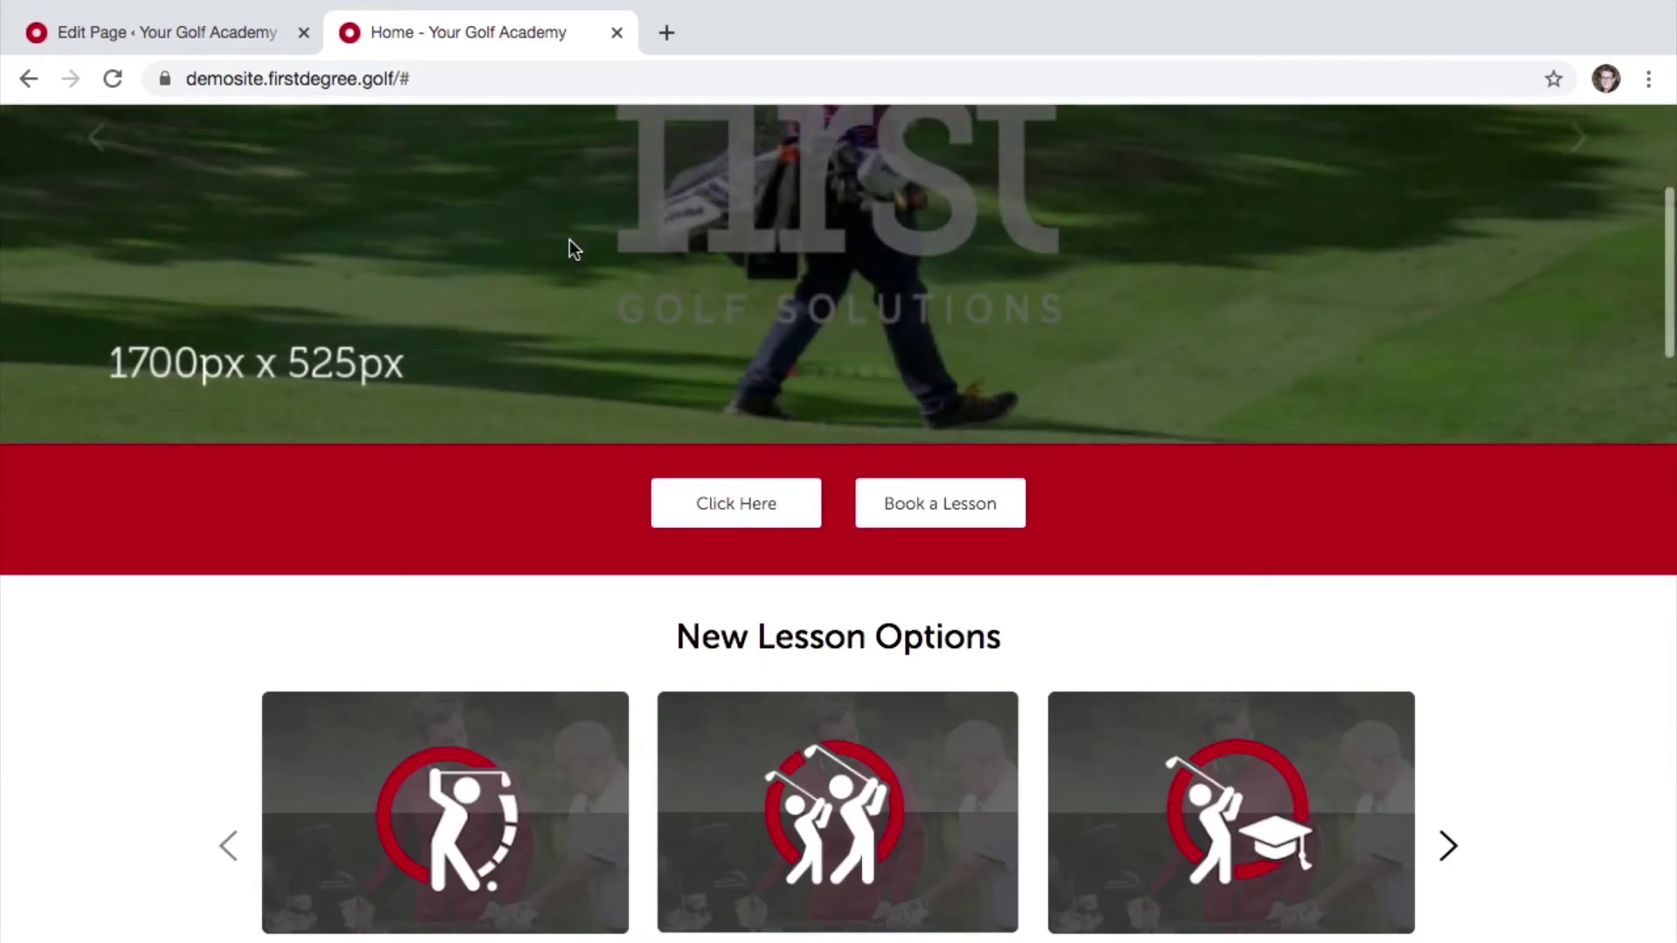
click(738, 503)
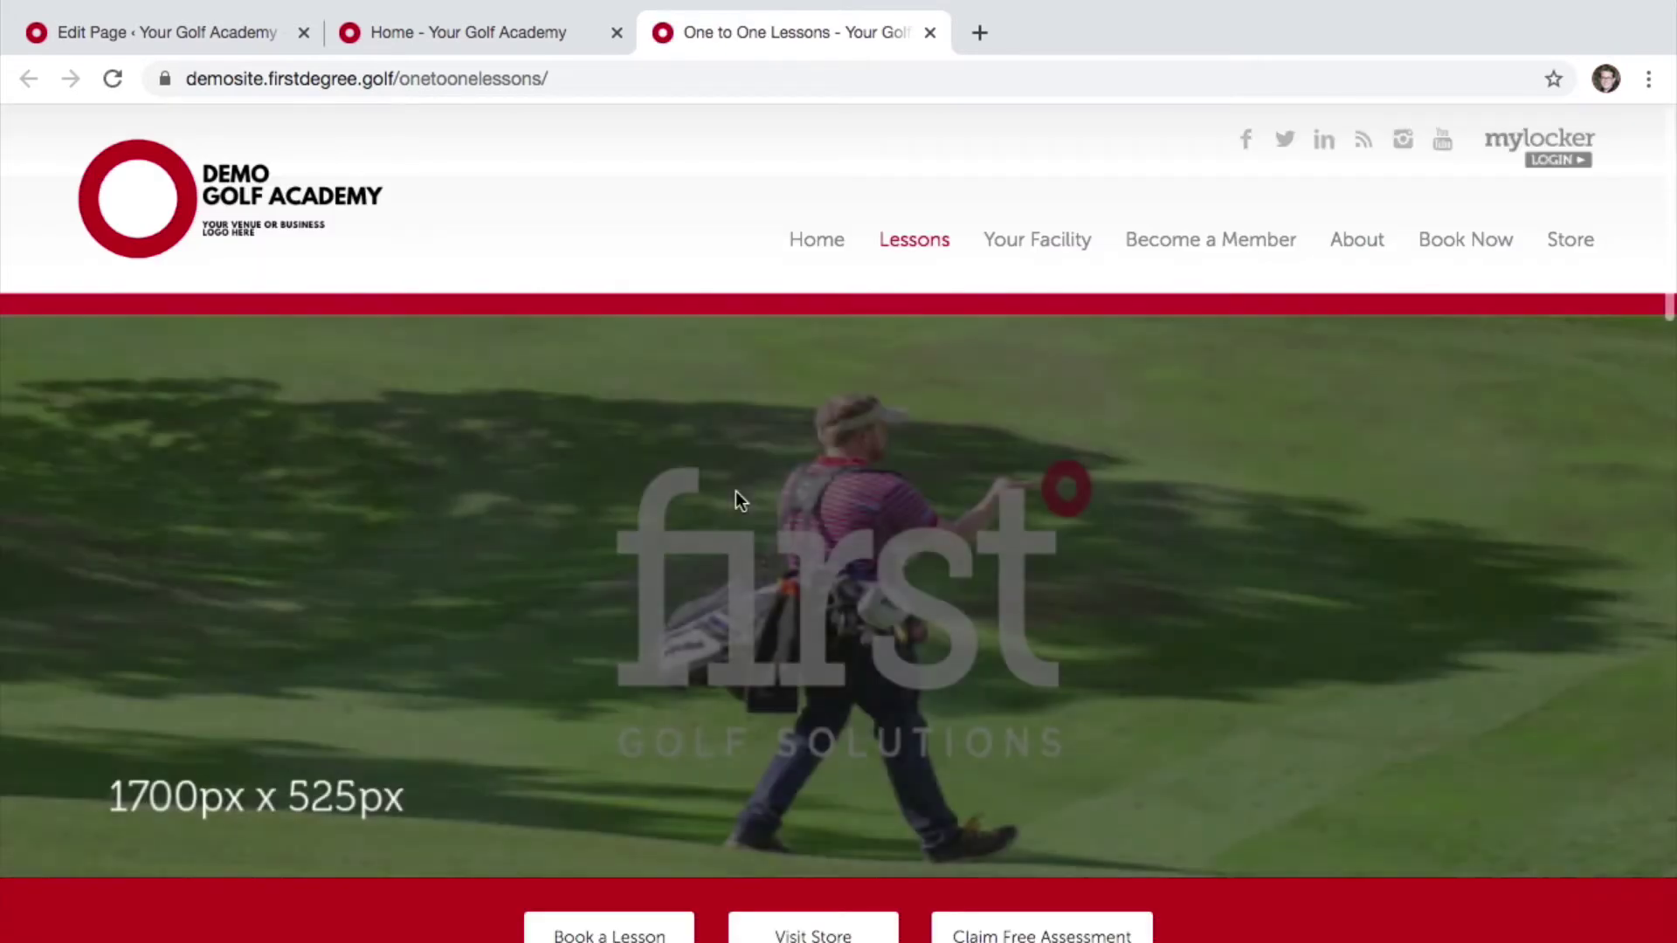
scroll(737, 492, down, 5)
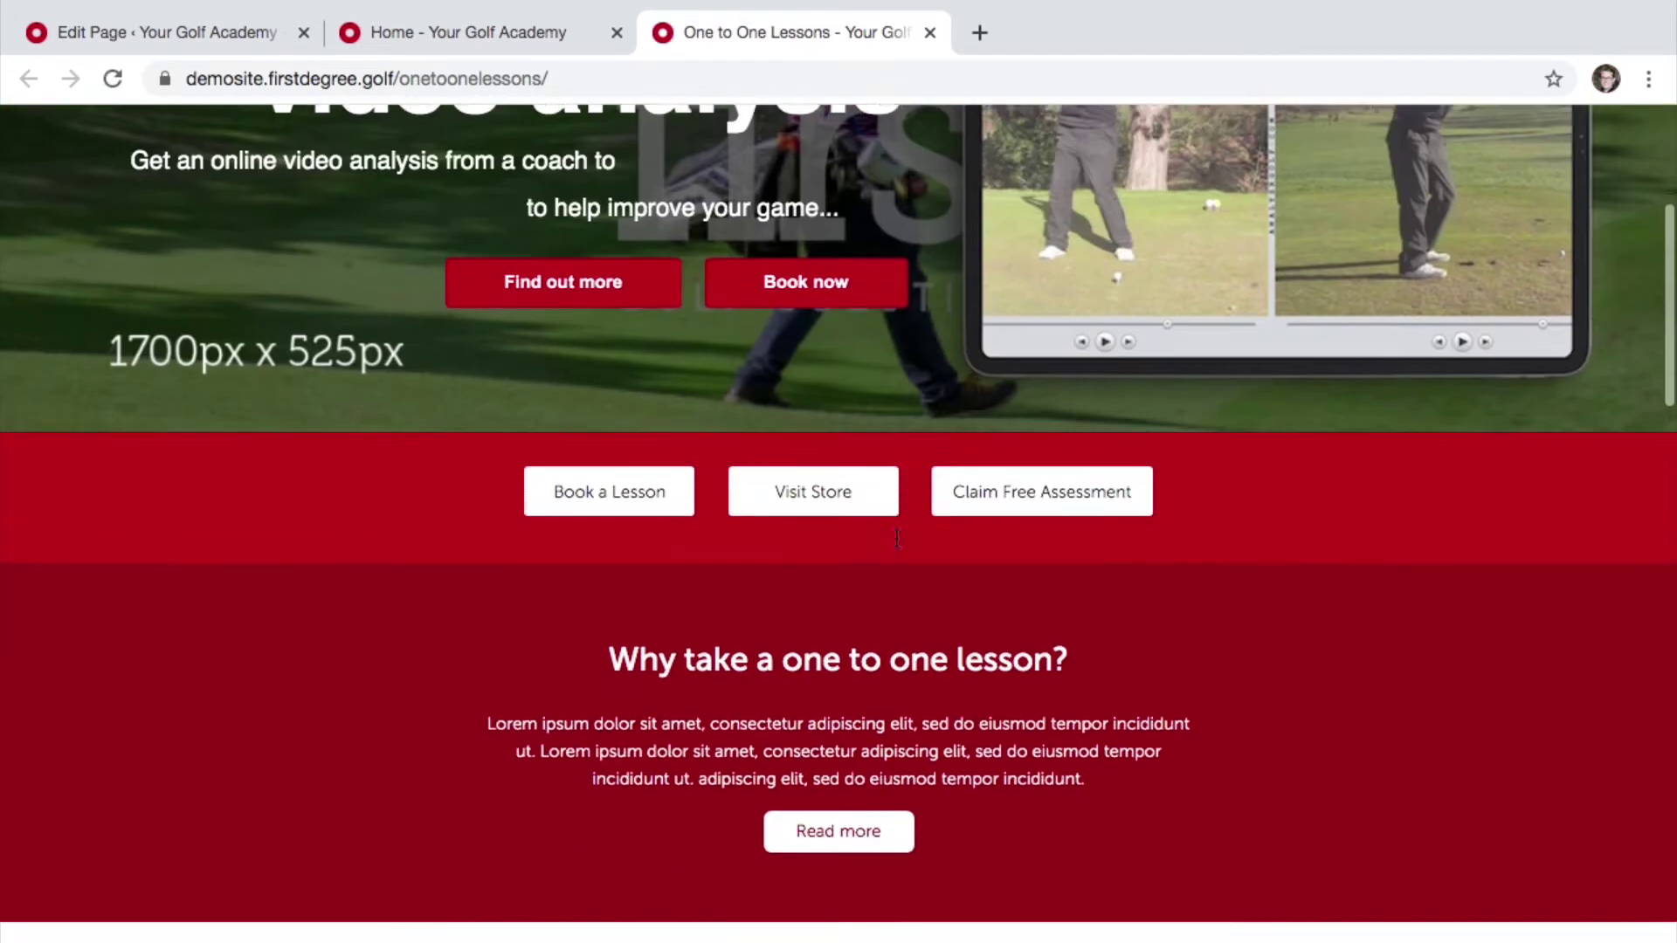
scroll(897, 538, up, 4)
scroll(897, 538, up, 1)
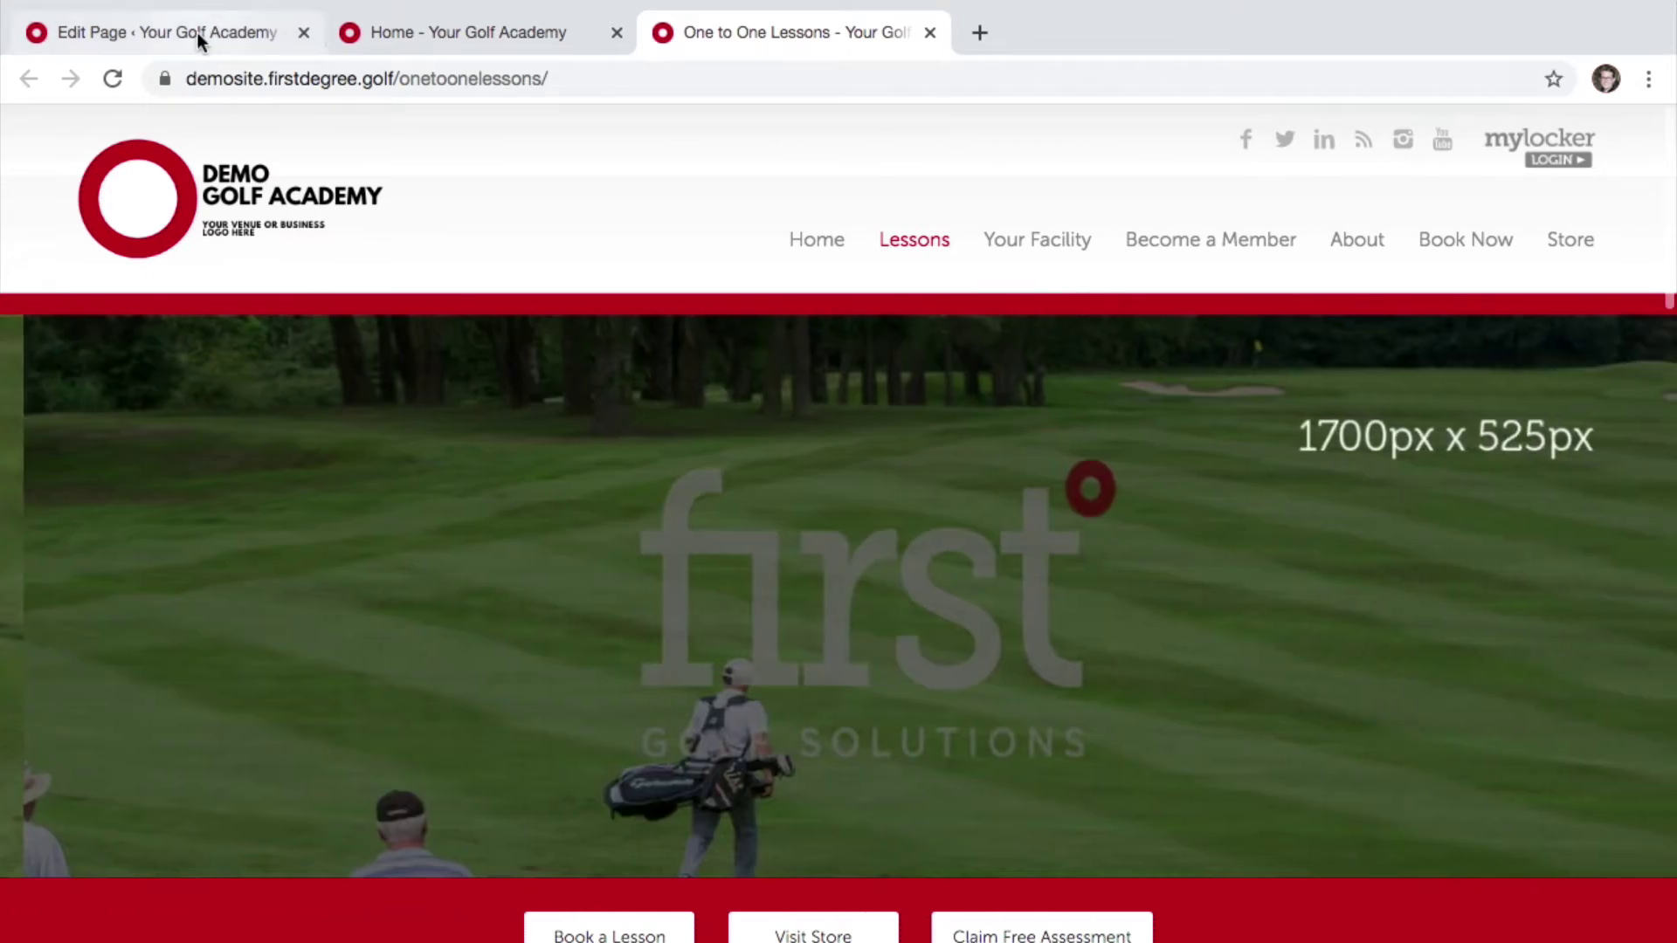
click(197, 33)
scroll(736, 578, down, 5)
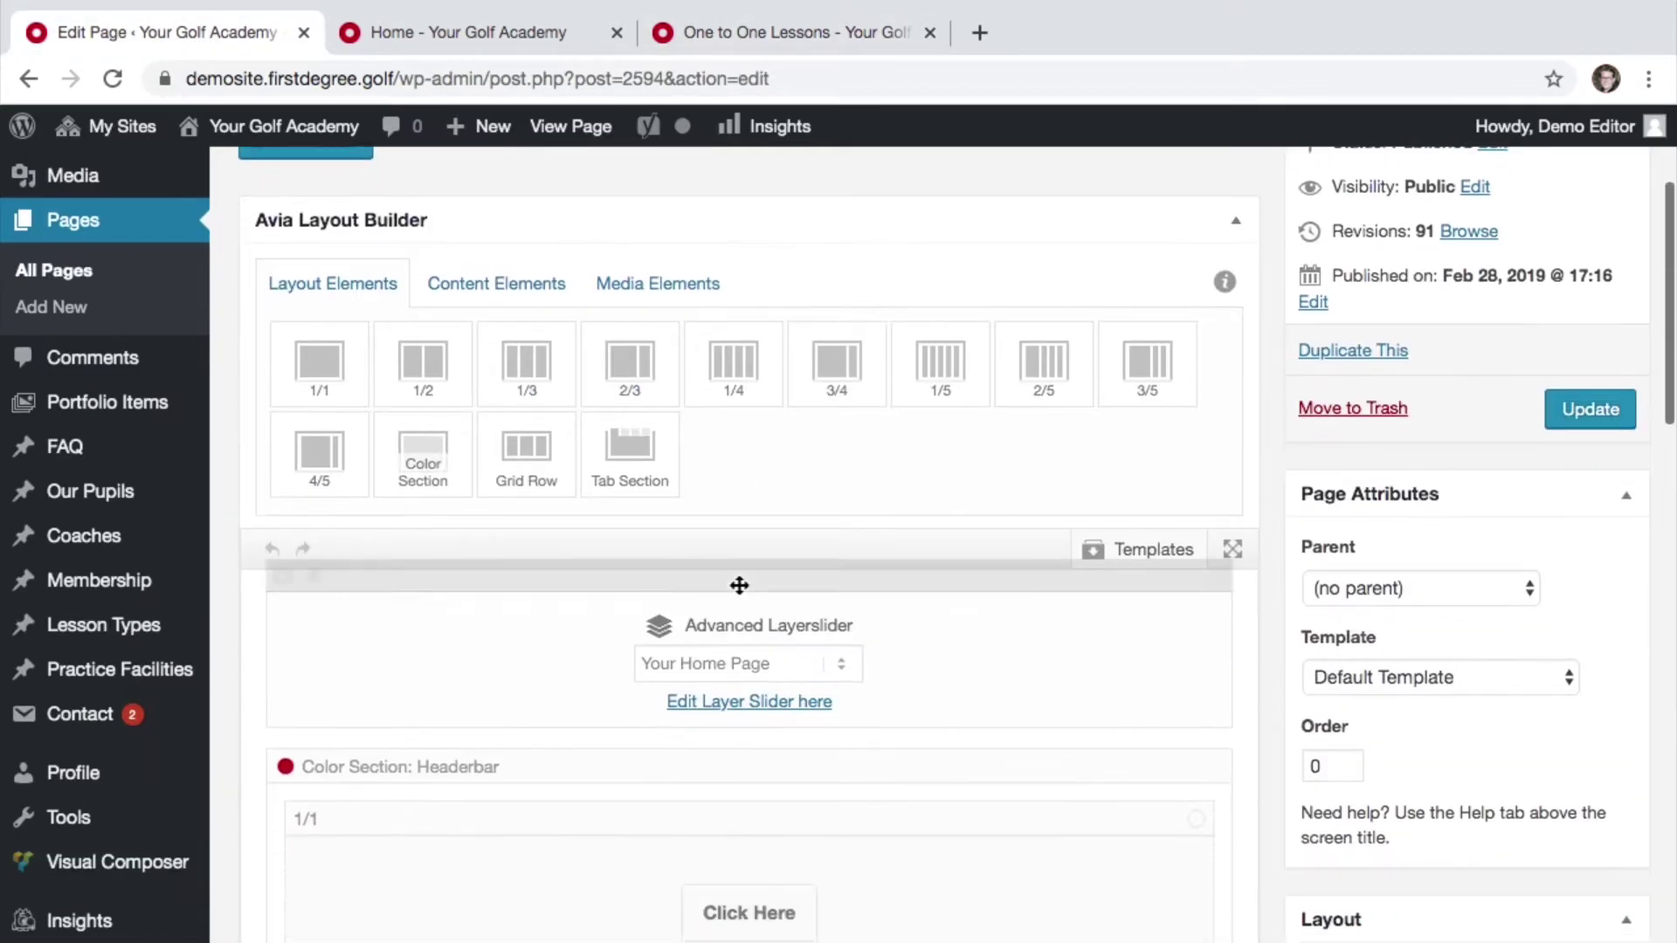
Scroll the builder to the Headerbar section, then view the One to One Lessons page
mouse_move(801, 733)
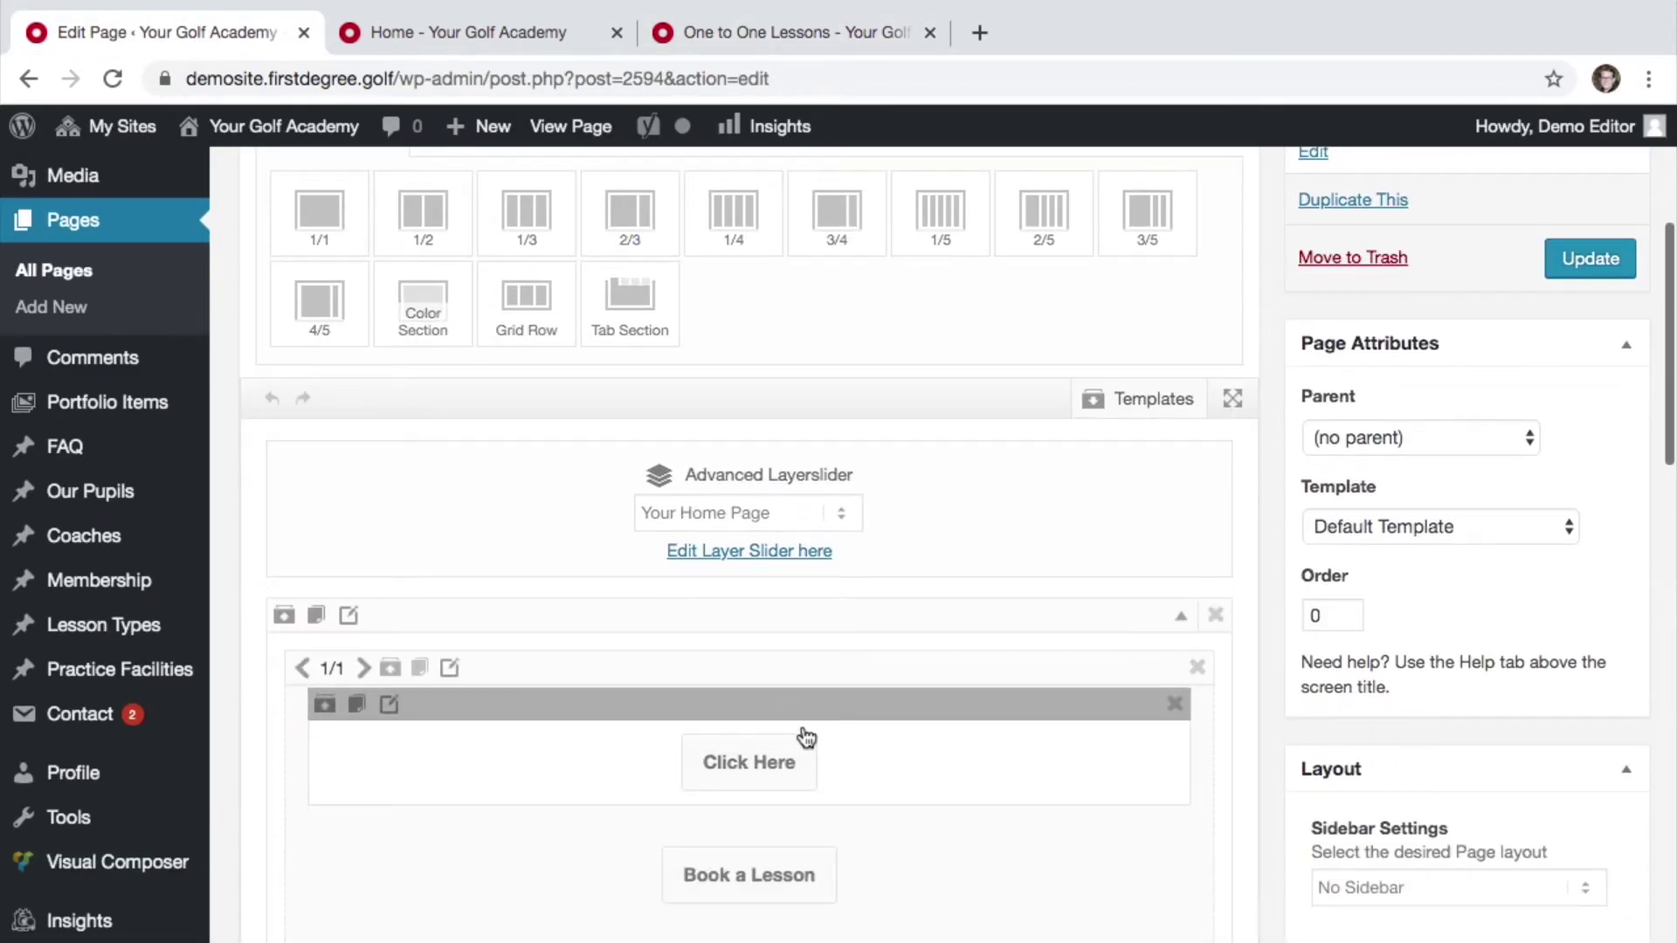
scroll(805, 738, down, 3)
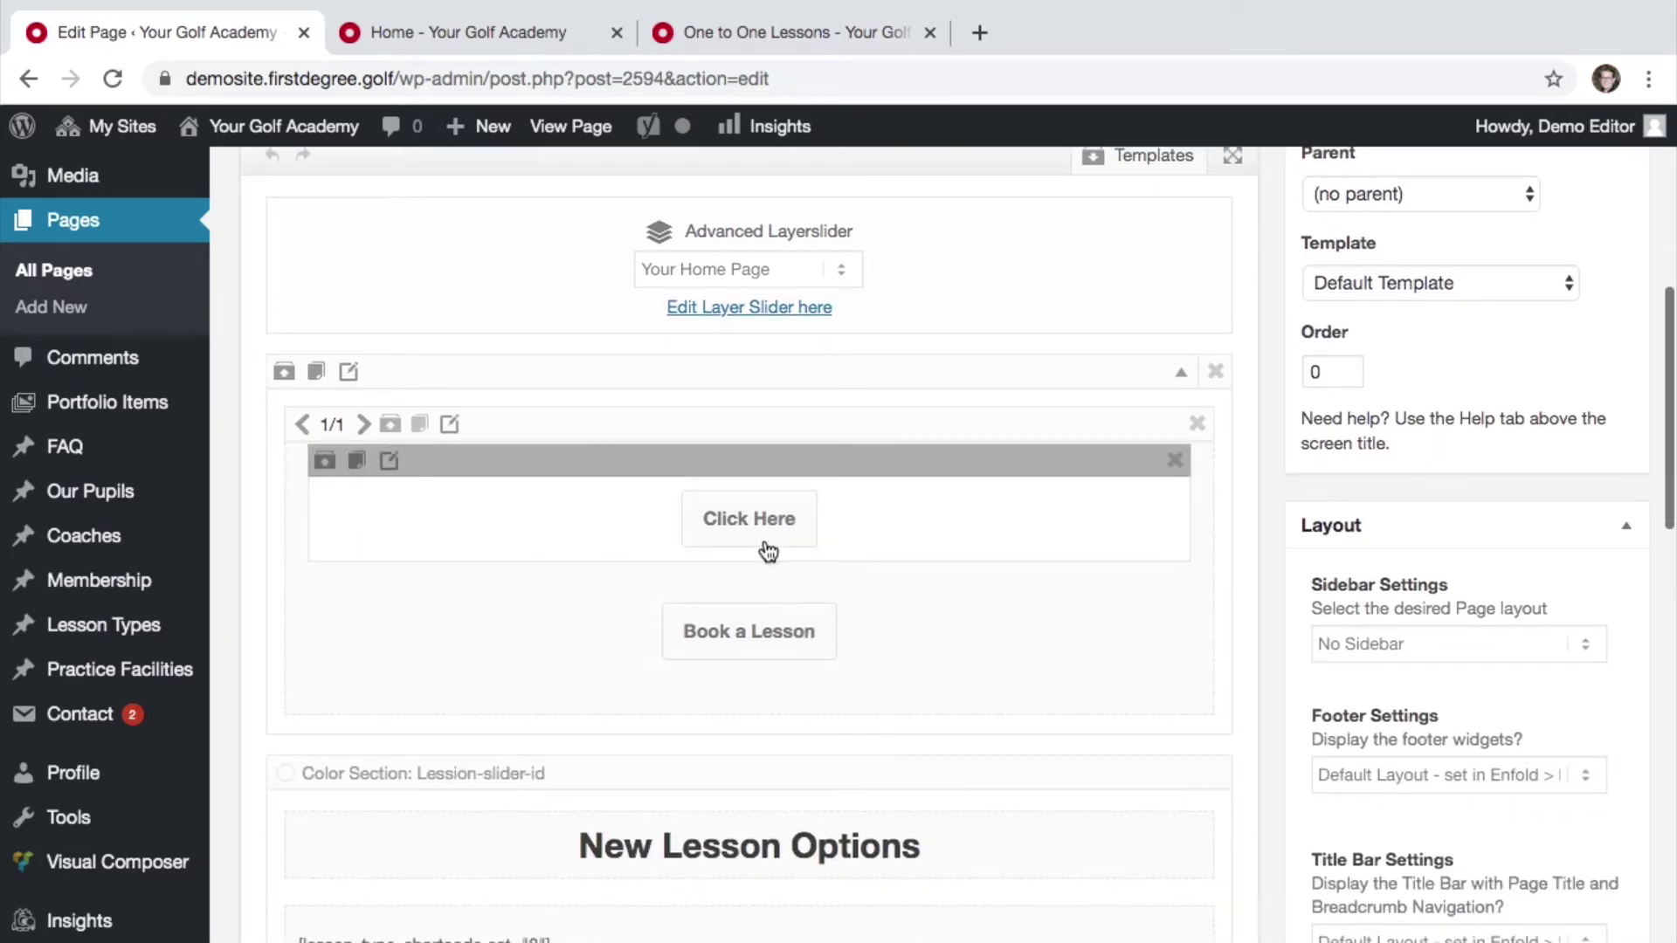
click(787, 35)
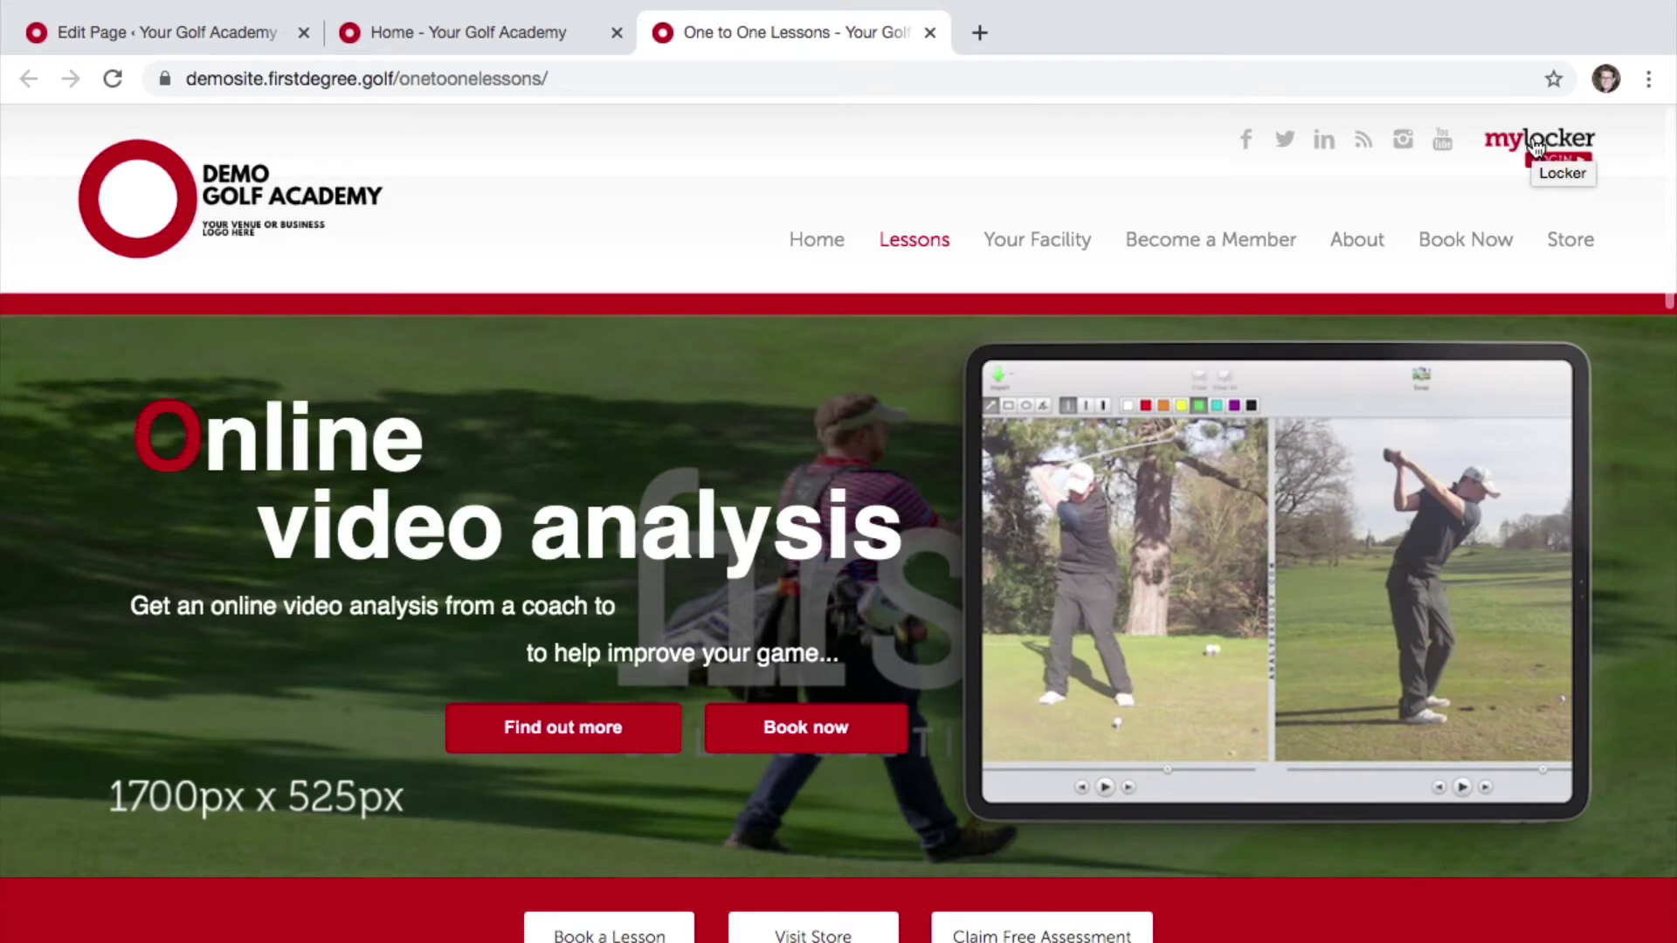
Open the mylocker Login page and select its full address, demositelocker.firstdegree.golf/Login/Login
click(1537, 144)
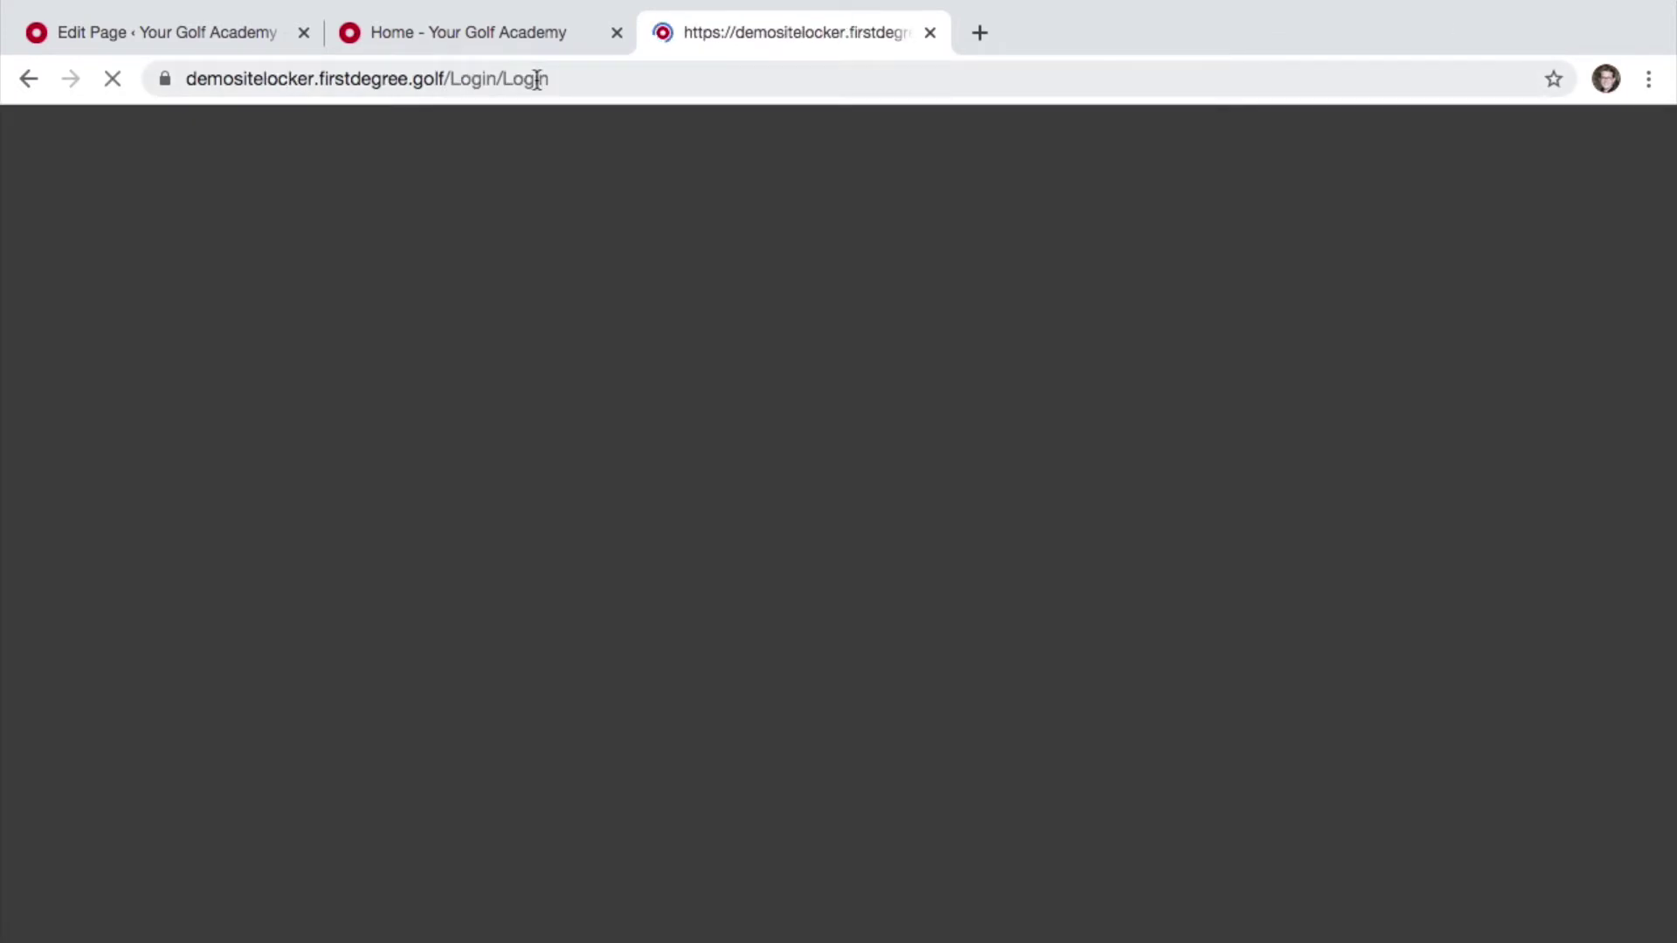
click(537, 78)
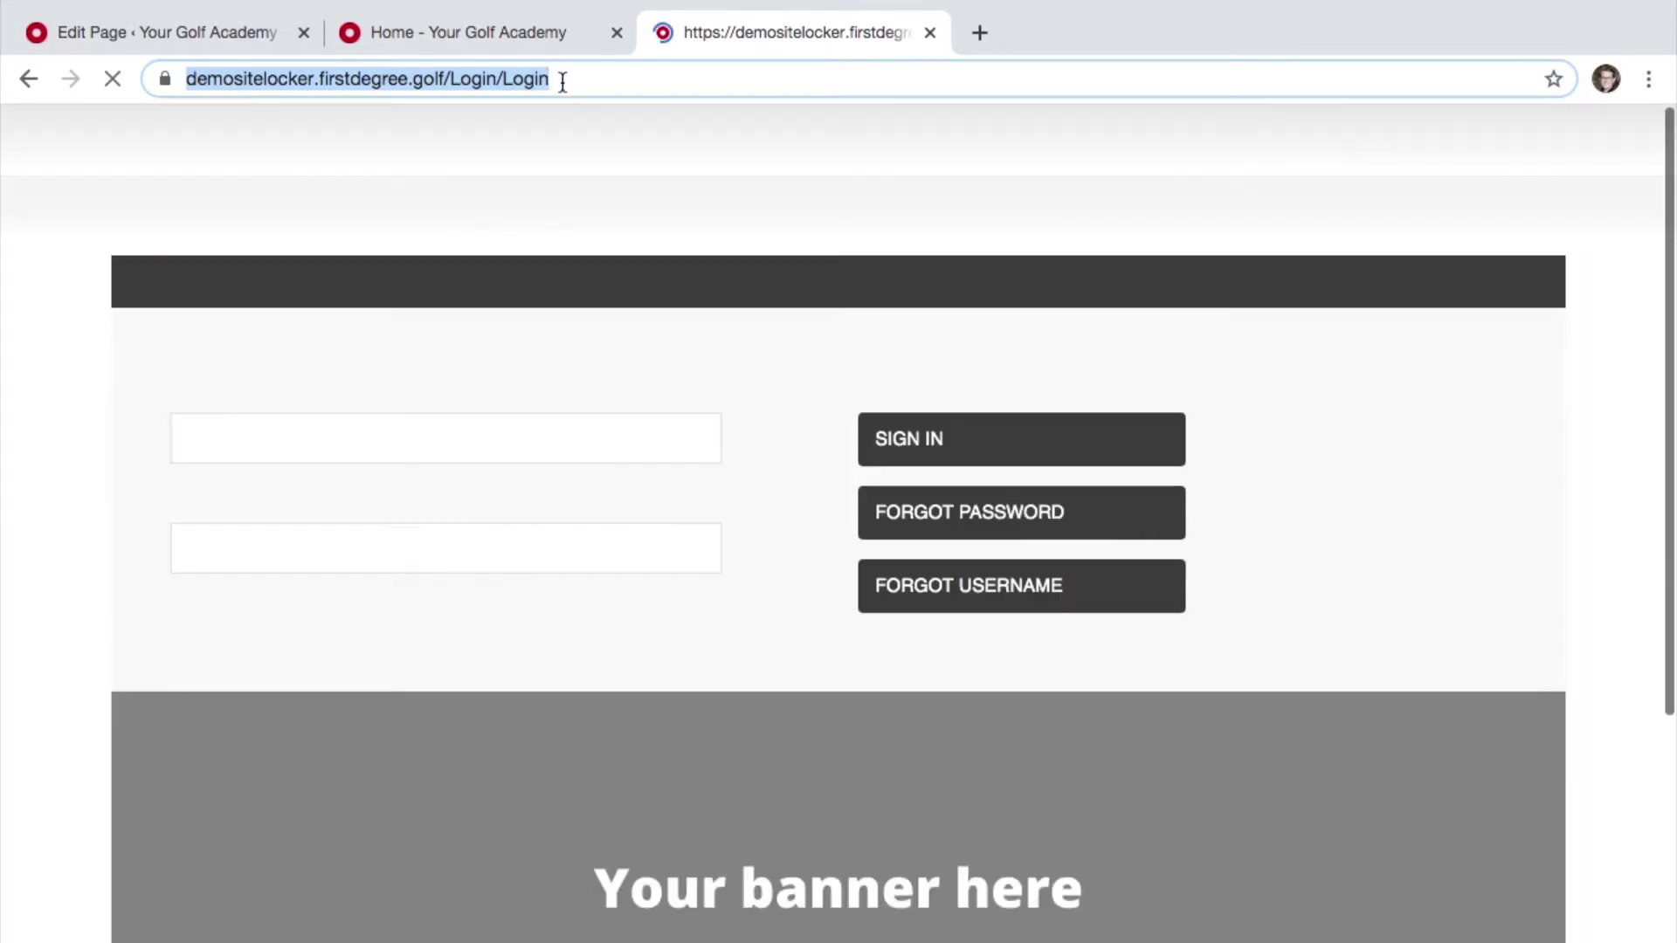
click(562, 79)
click(656, 78)
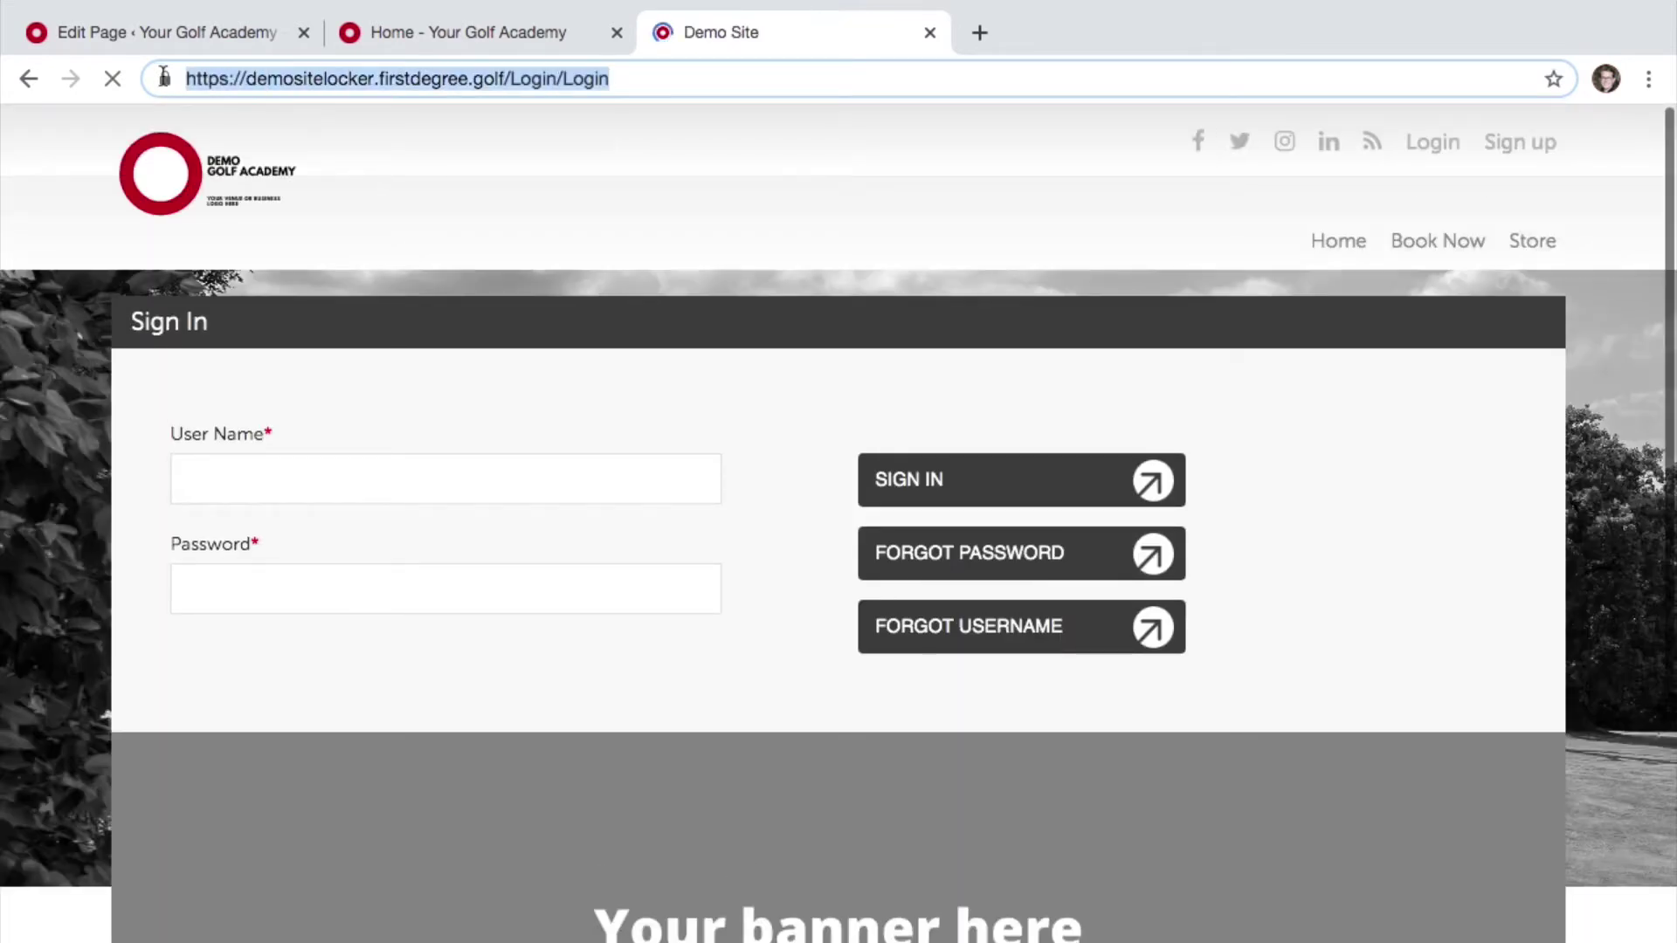
Set the Book a Lesson button link manually to the pasted locker login URL
click(197, 30)
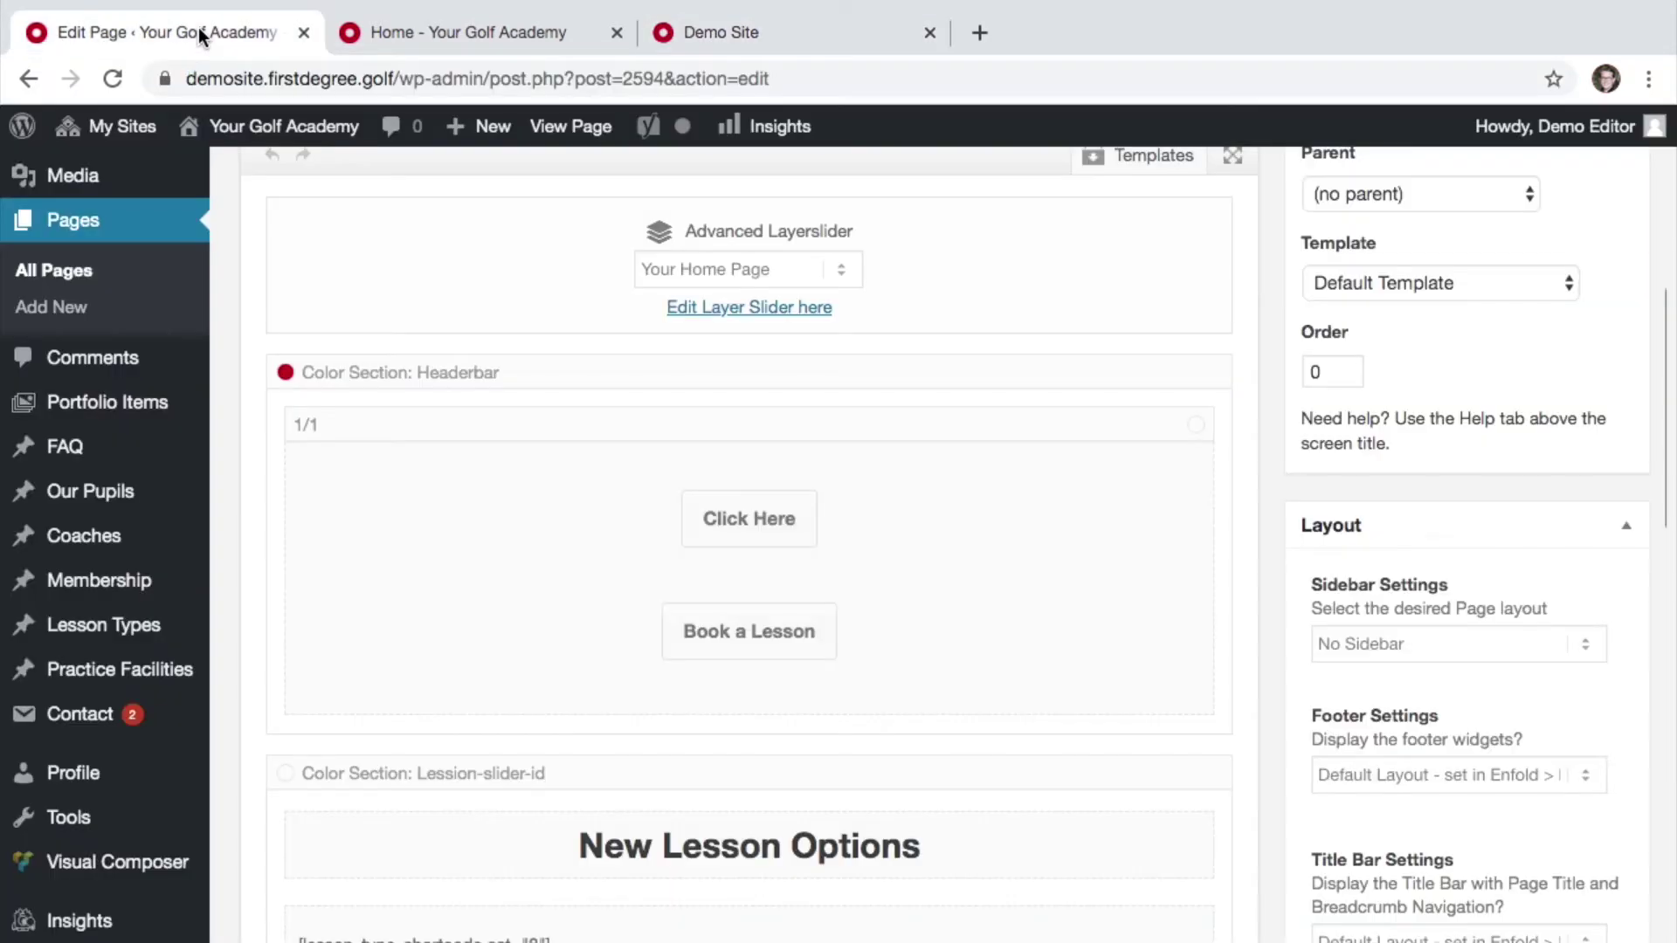
scroll(937, 521, up, 1)
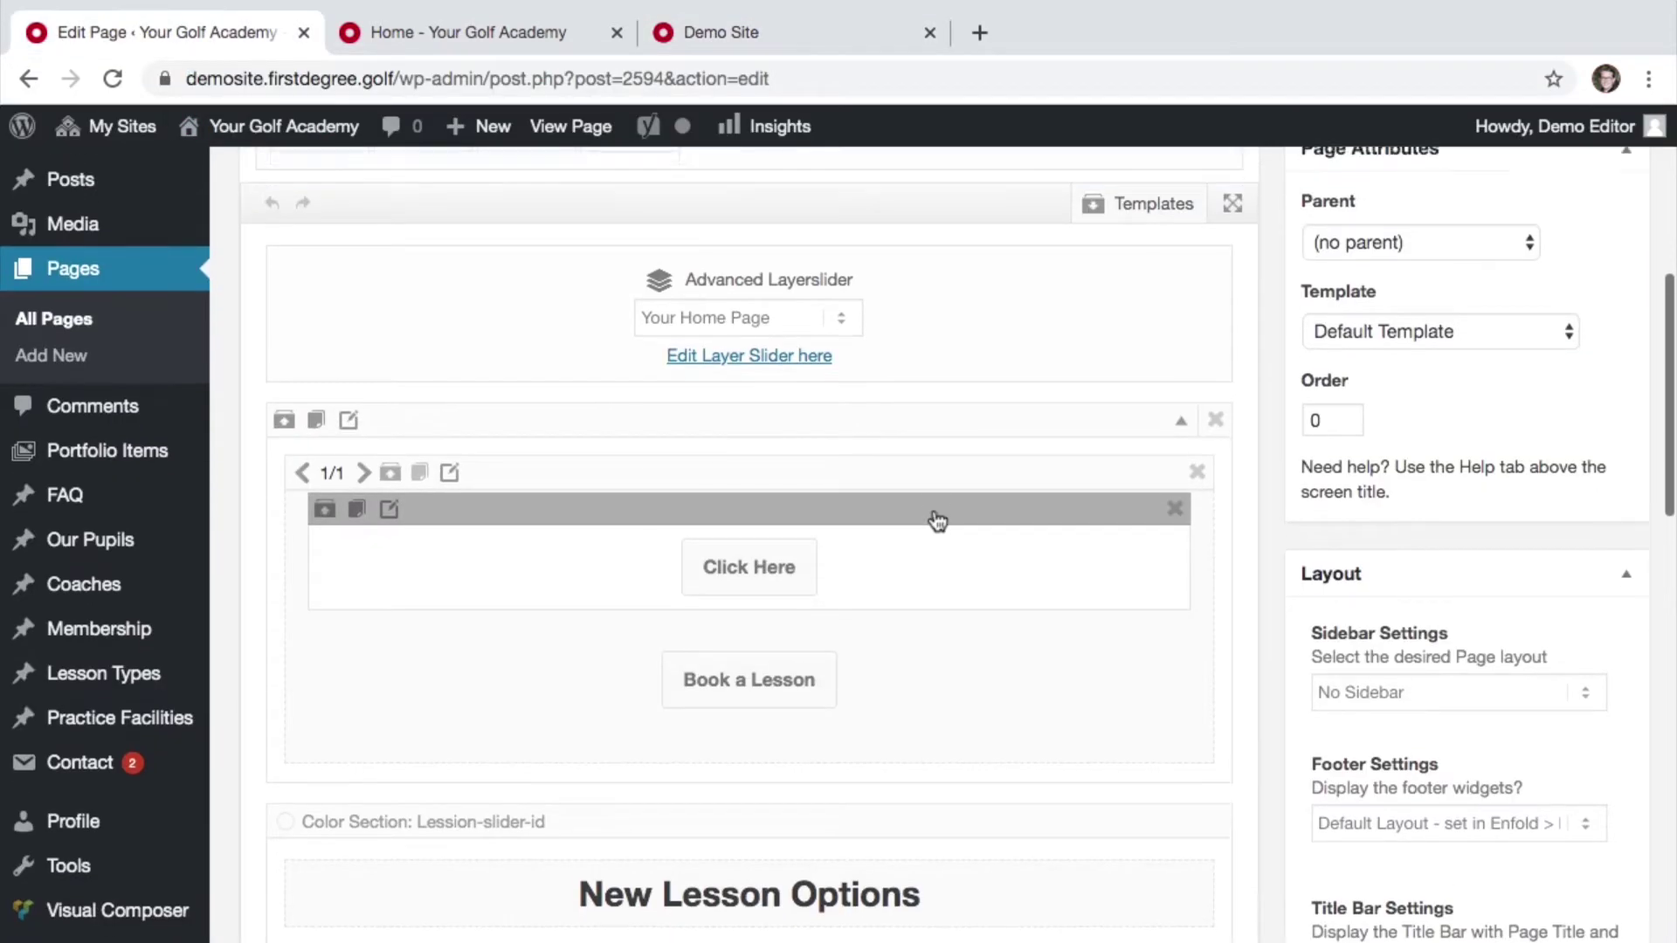
scroll(673, 584, up, 2)
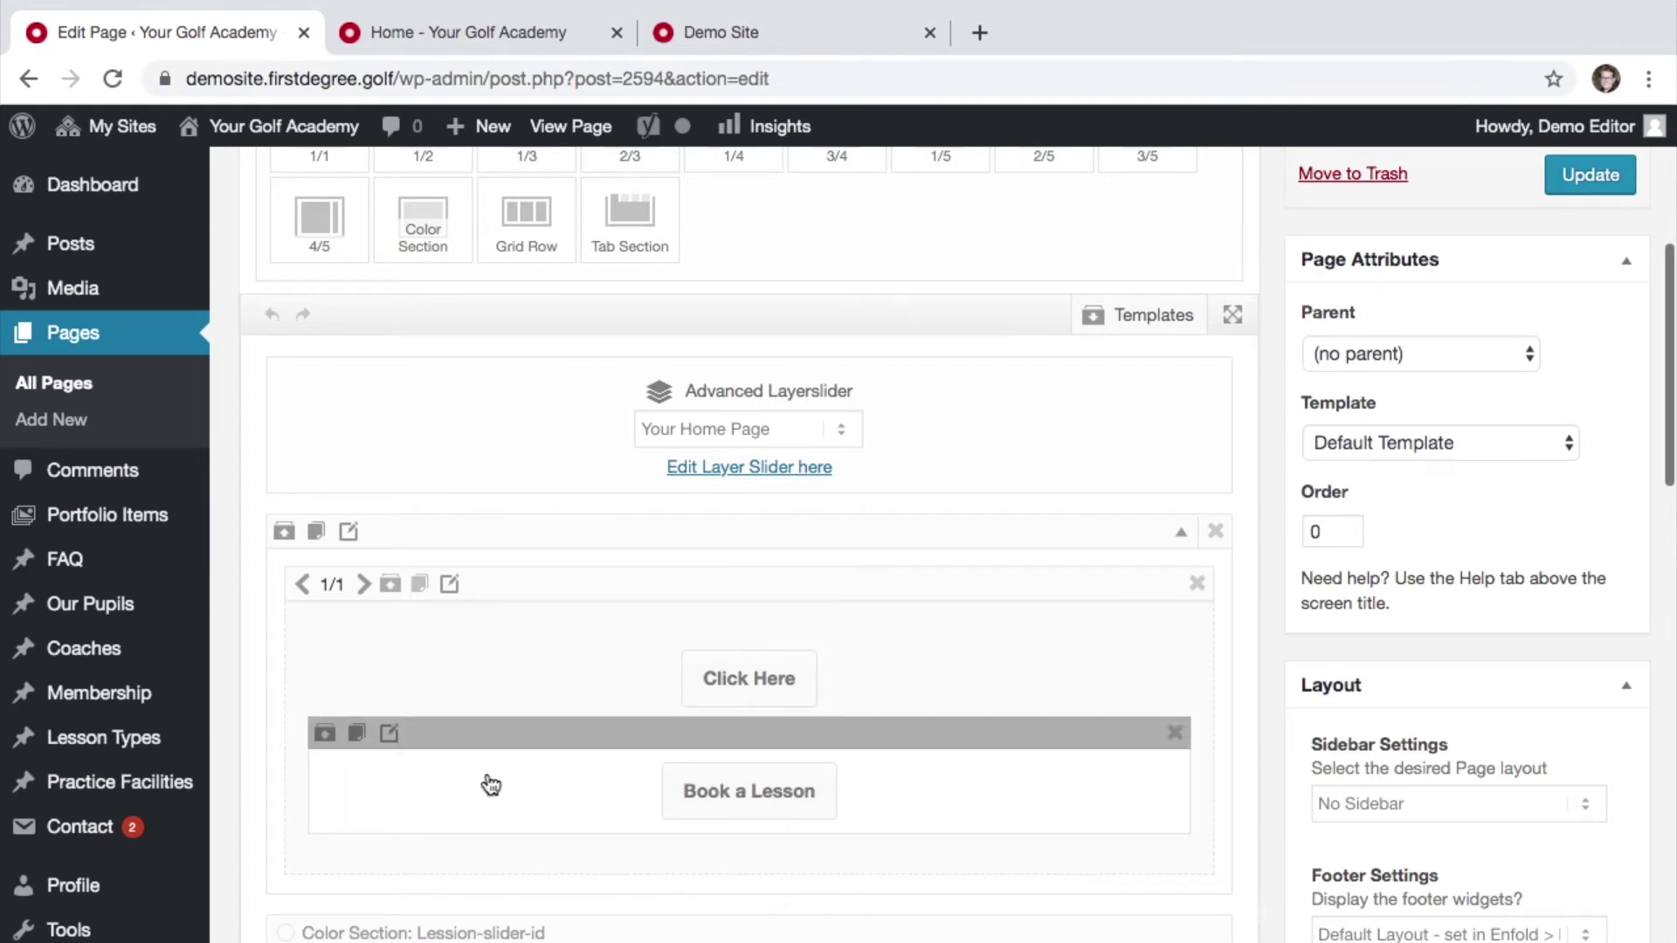
click(386, 738)
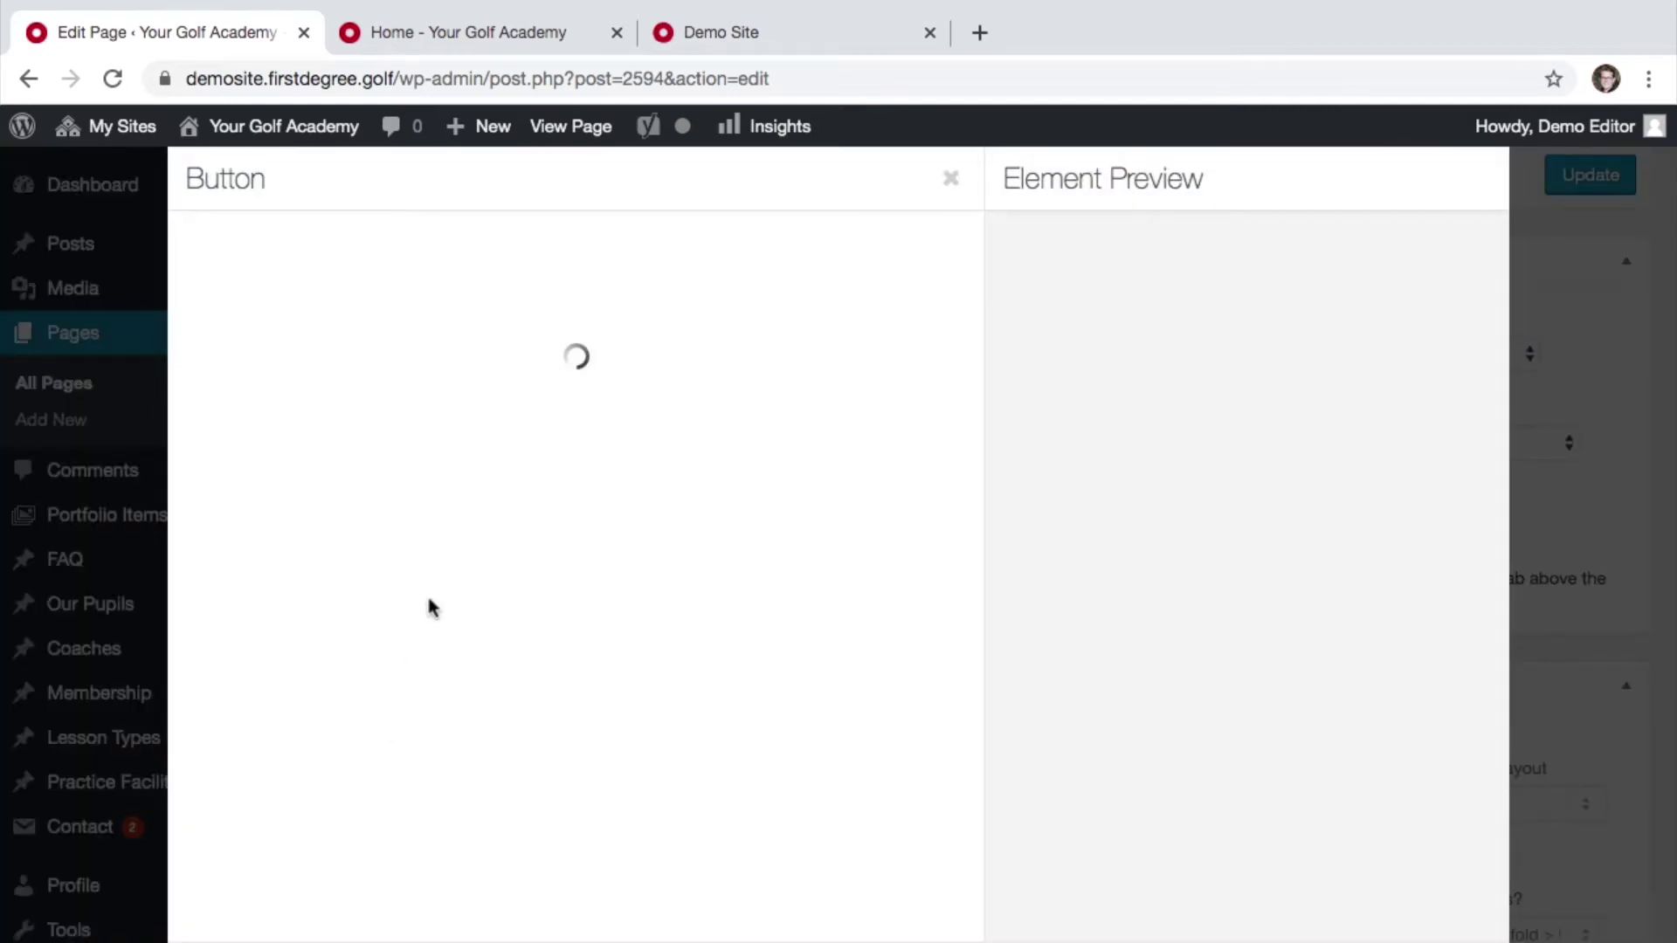
click(311, 429)
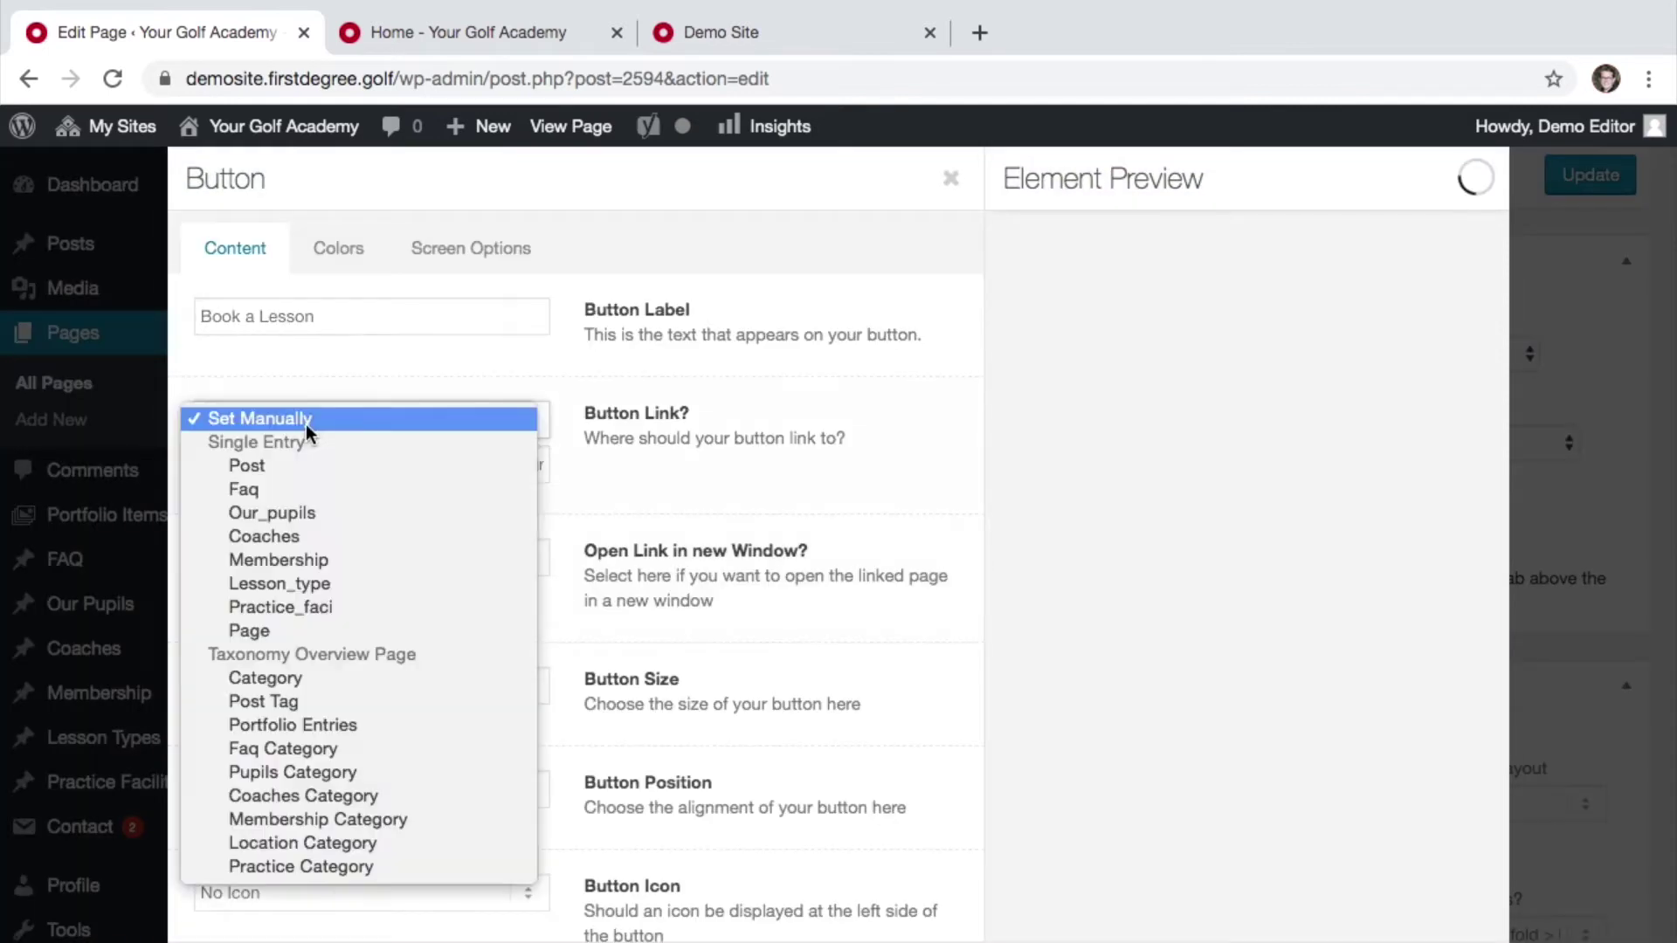
click(260, 421)
key(super+a)
text(=)
key(BackSpace)
key(shift+Tab)
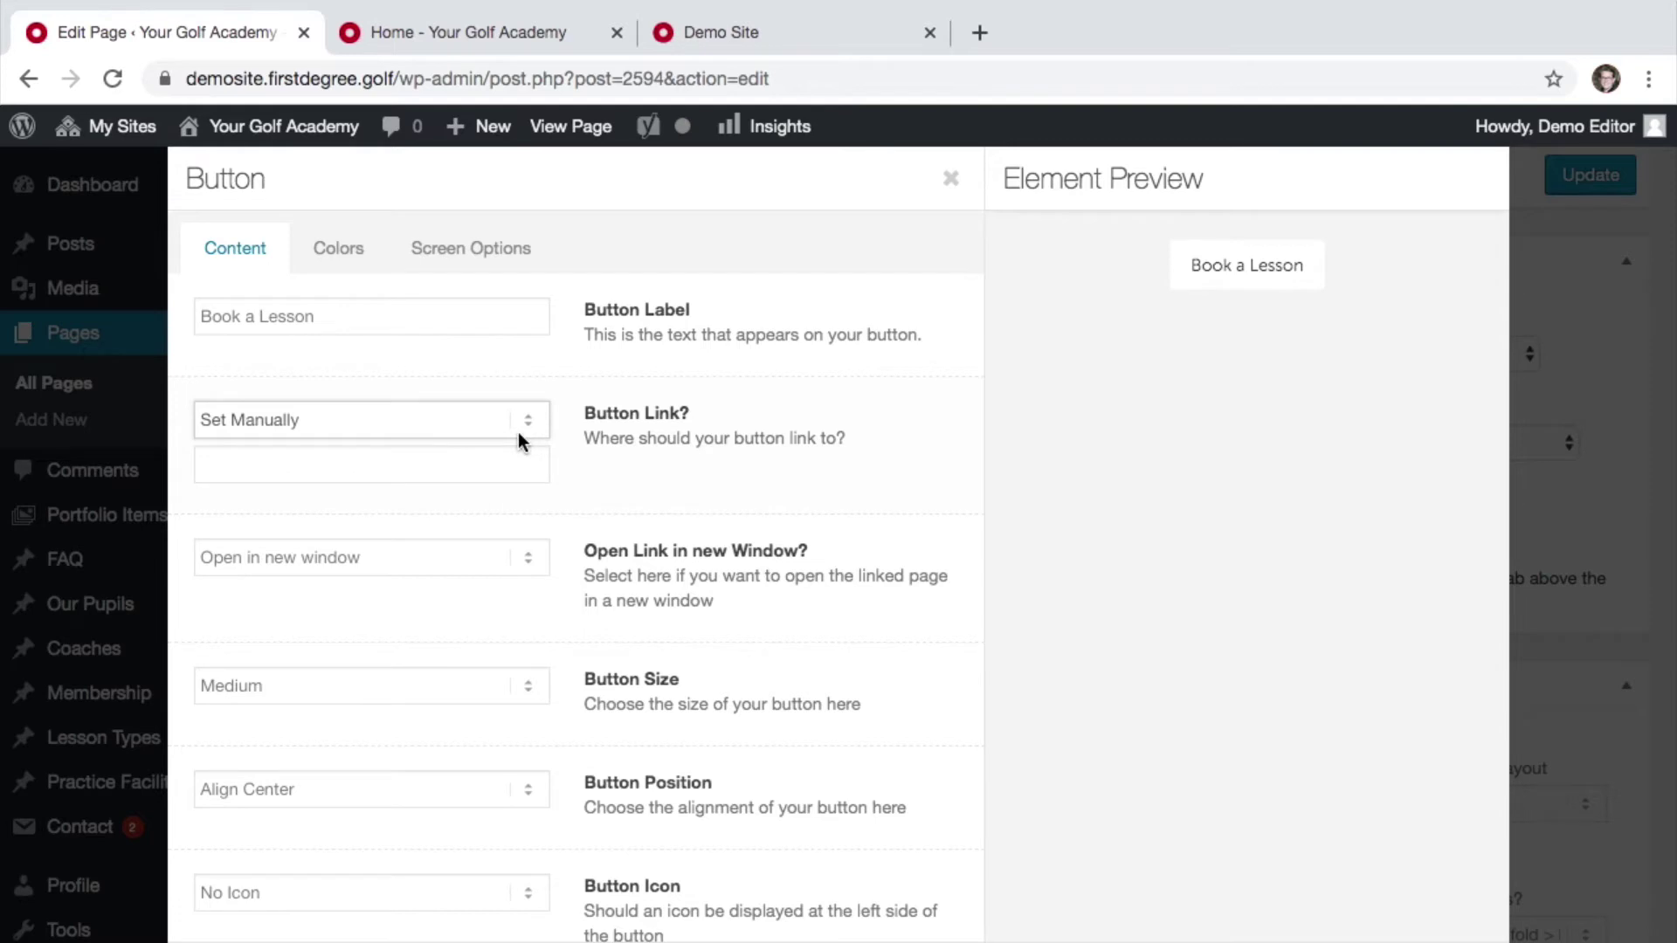
click(477, 469)
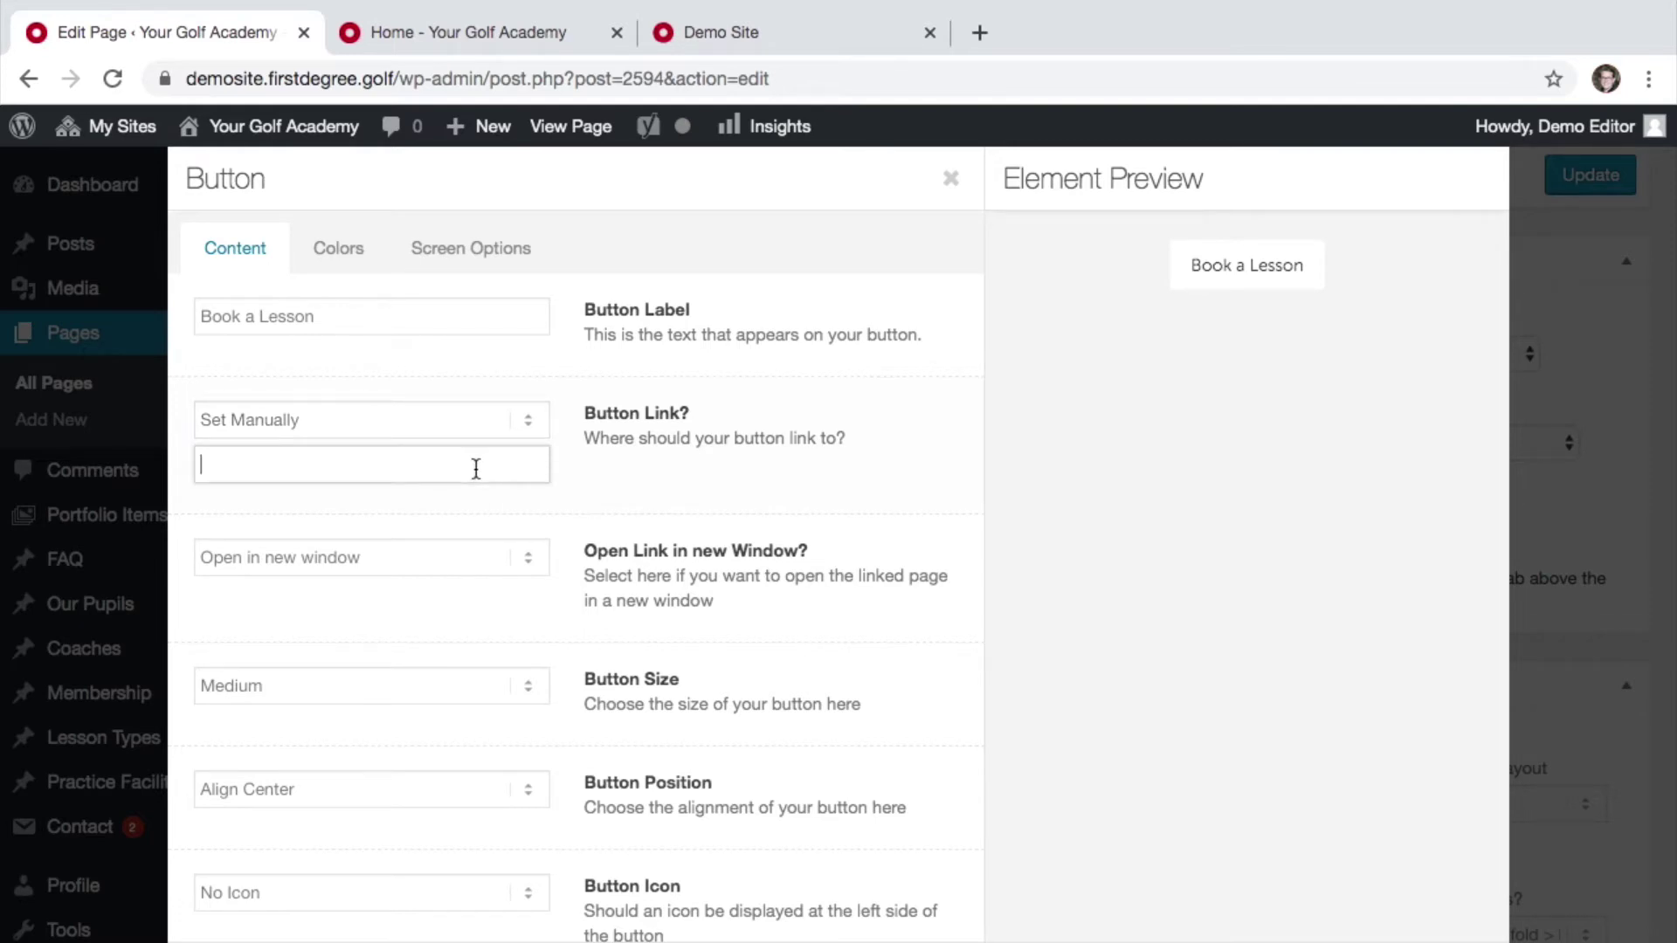
key(super+v)
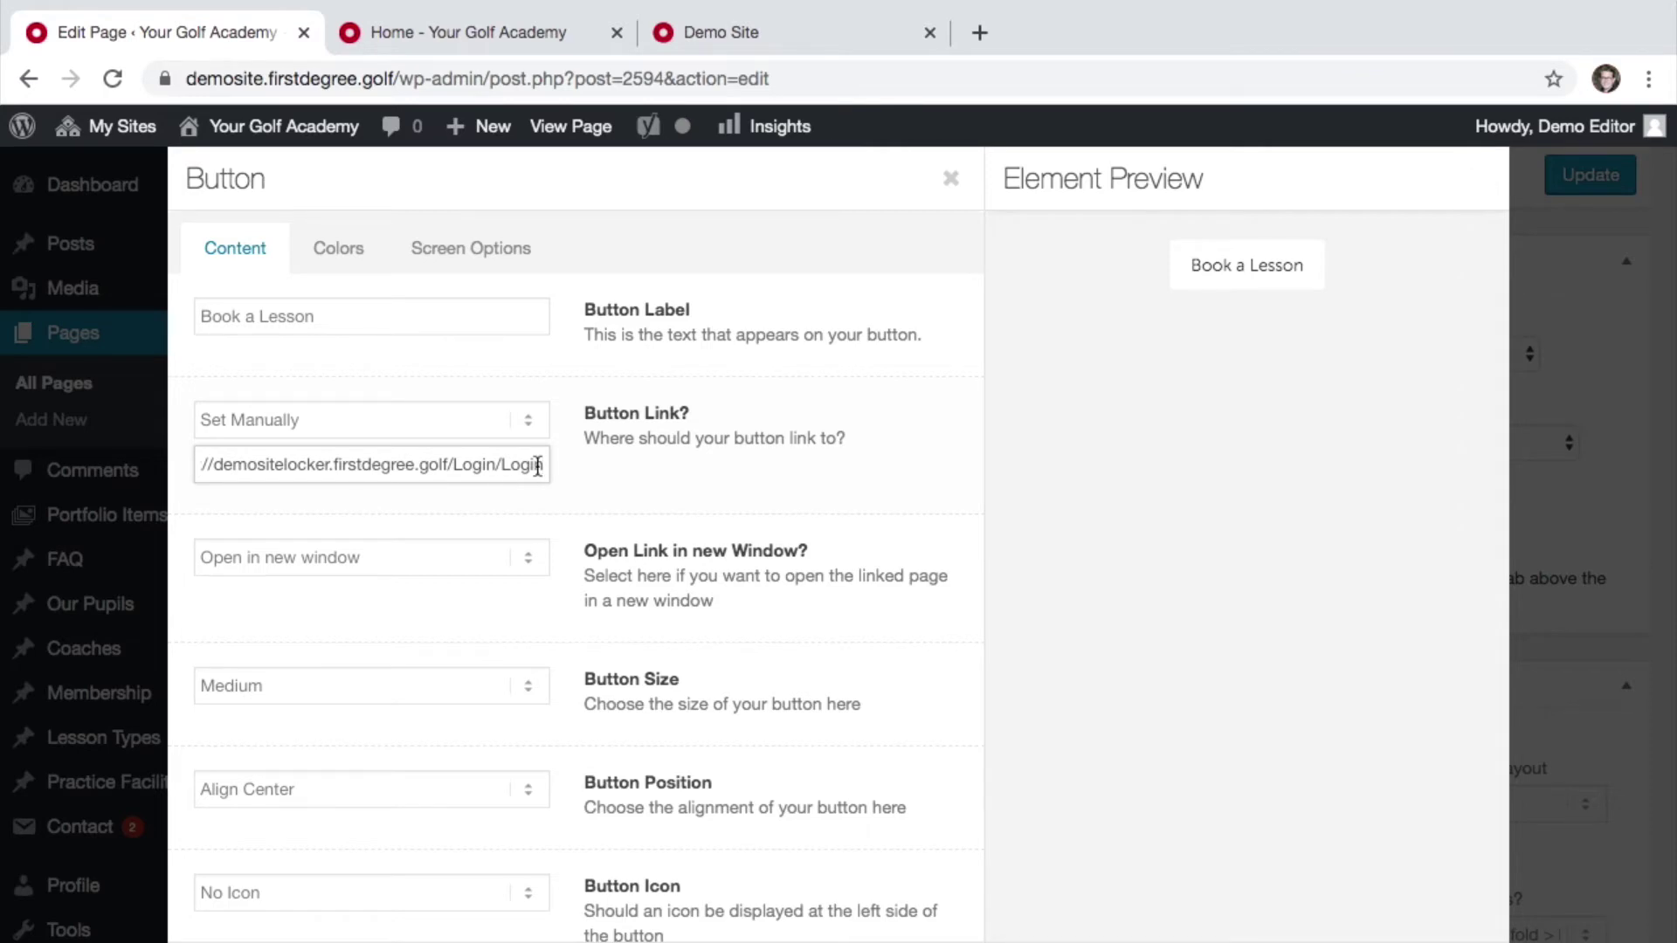
Make the link open in the same window, save the button and update the page
click(512, 556)
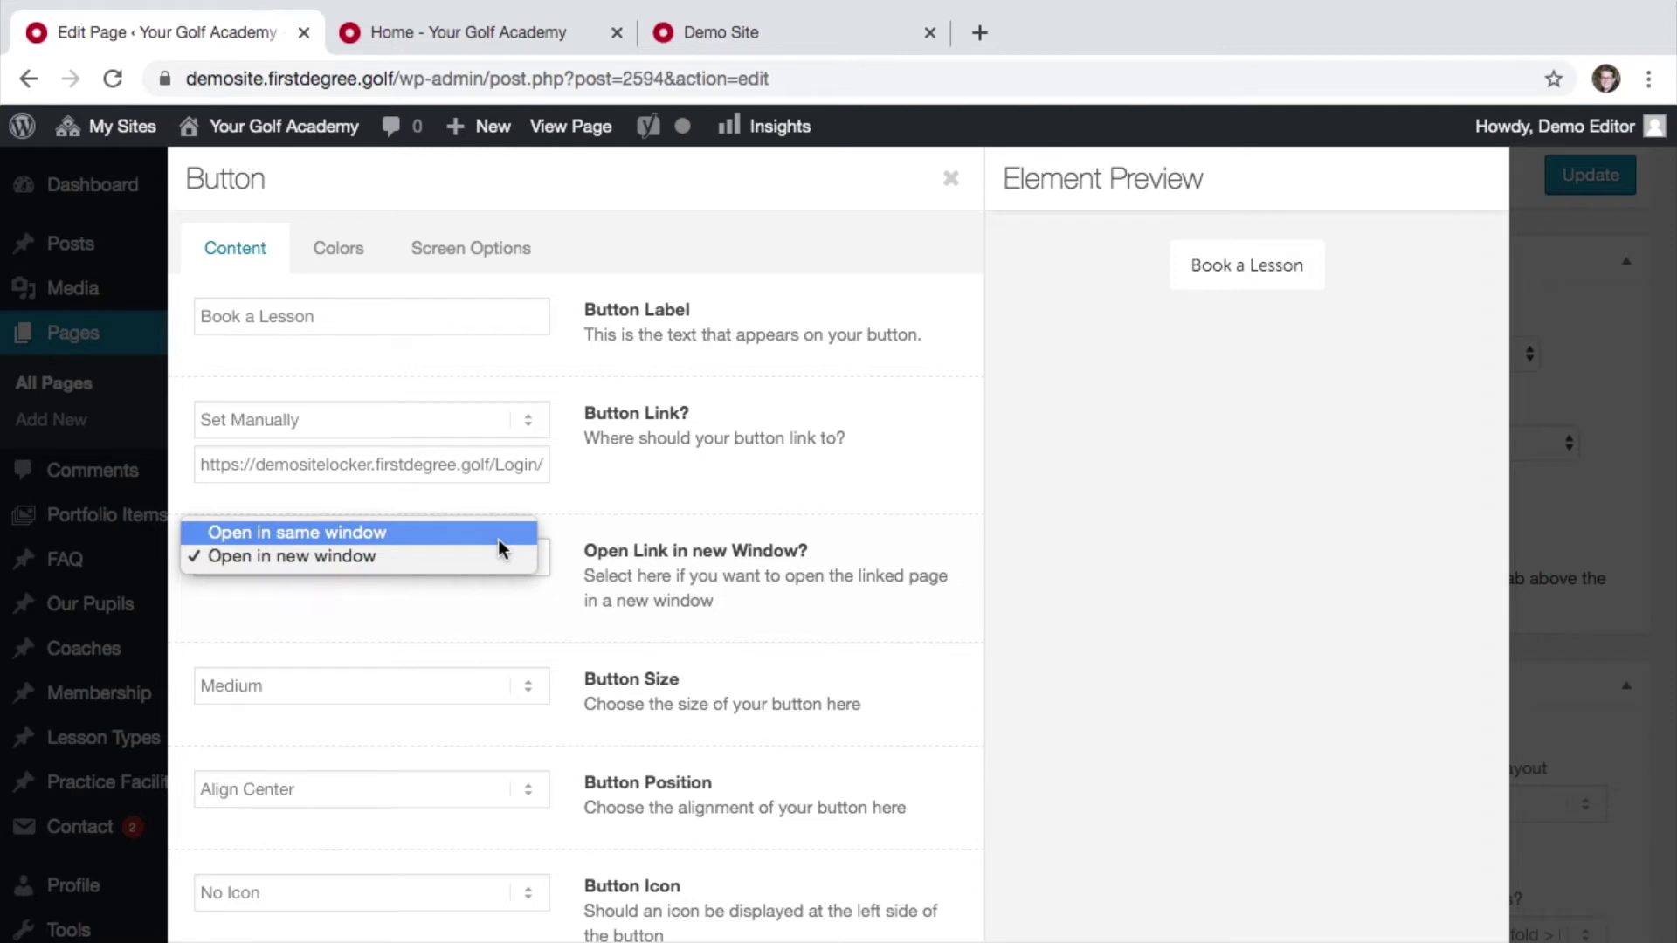
click(451, 539)
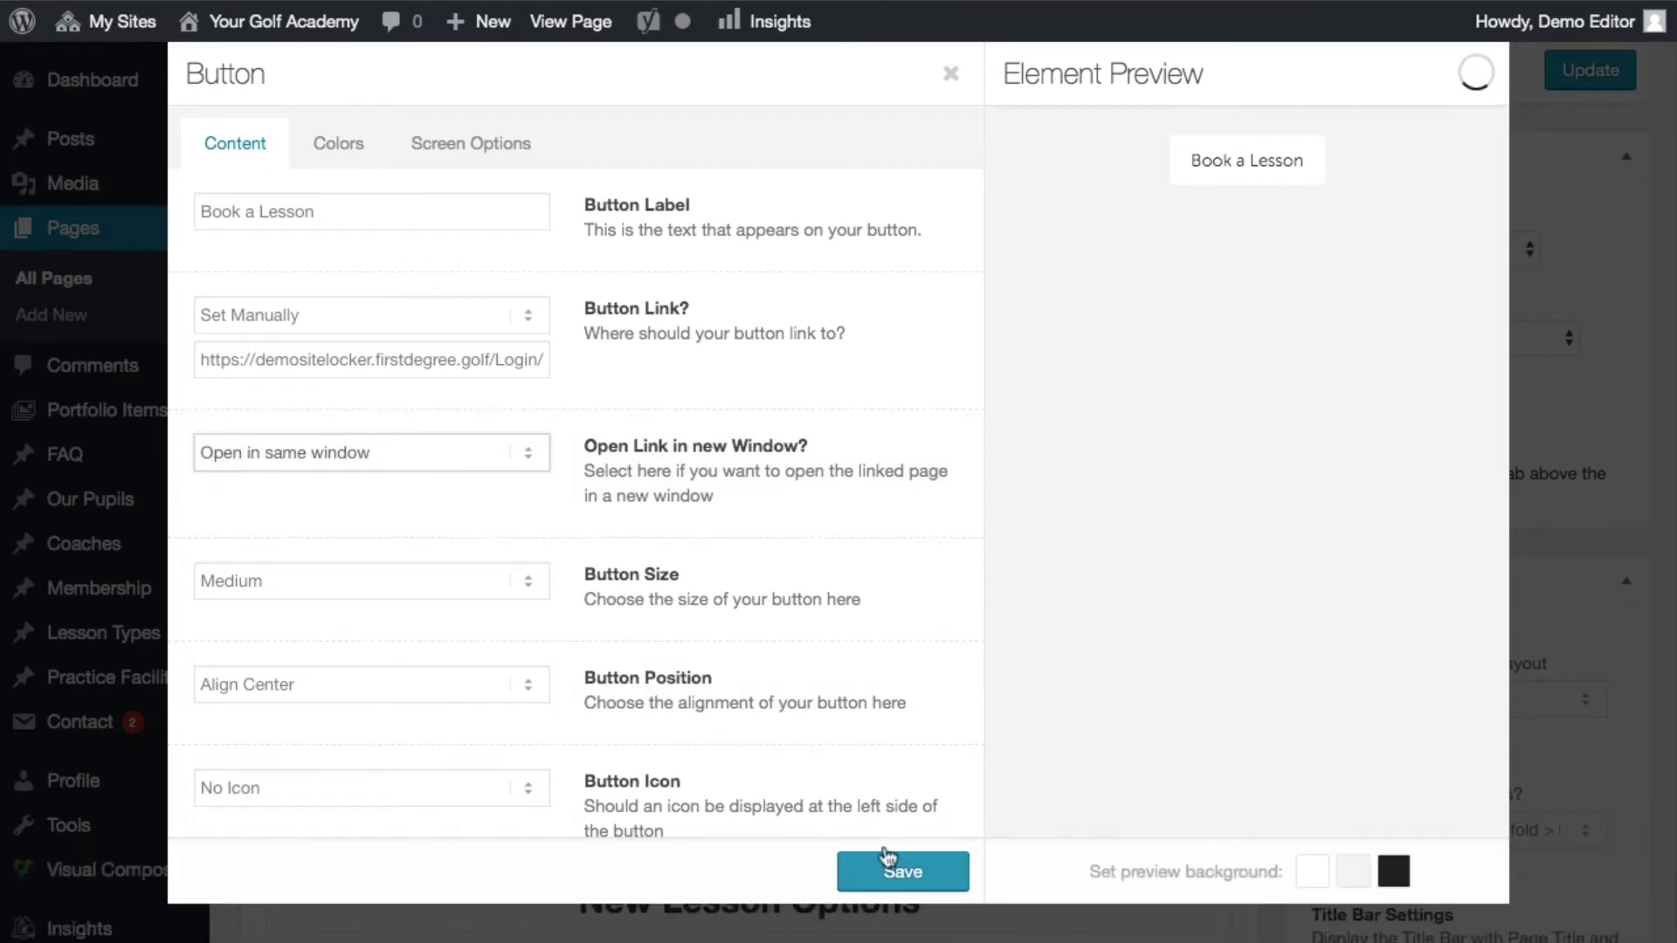
click(887, 860)
scroll(1474, 345, up, 5)
click(1608, 412)
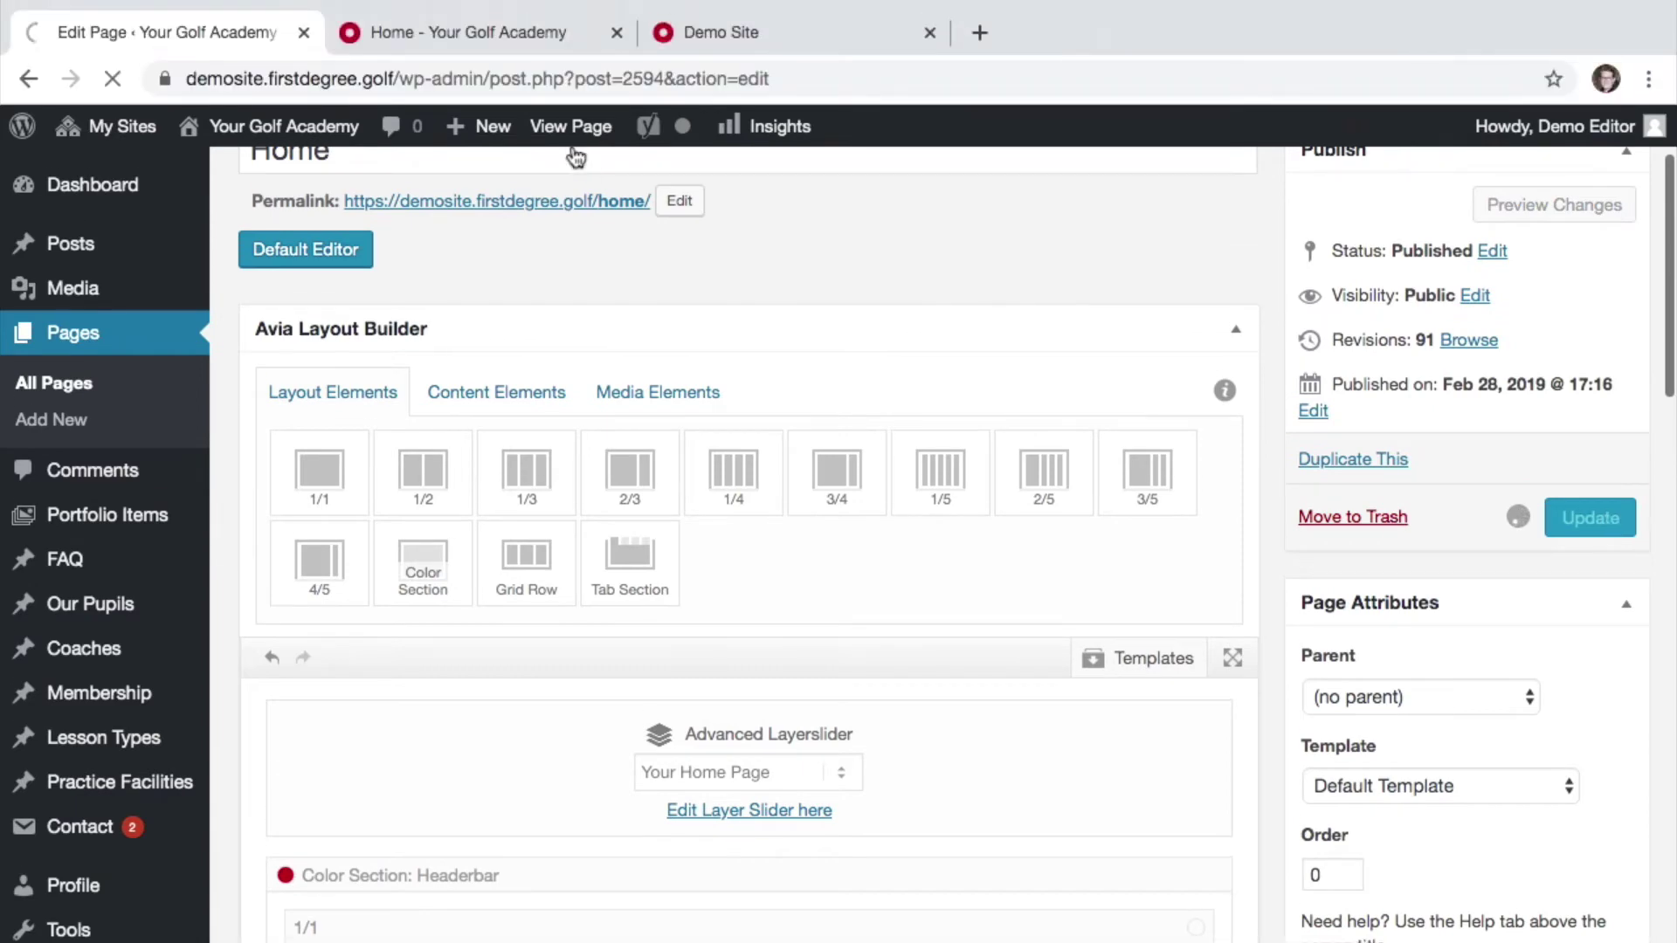
Close the sign-in tab, reload the live homepage and test the Book a Lesson button
click(528, 38)
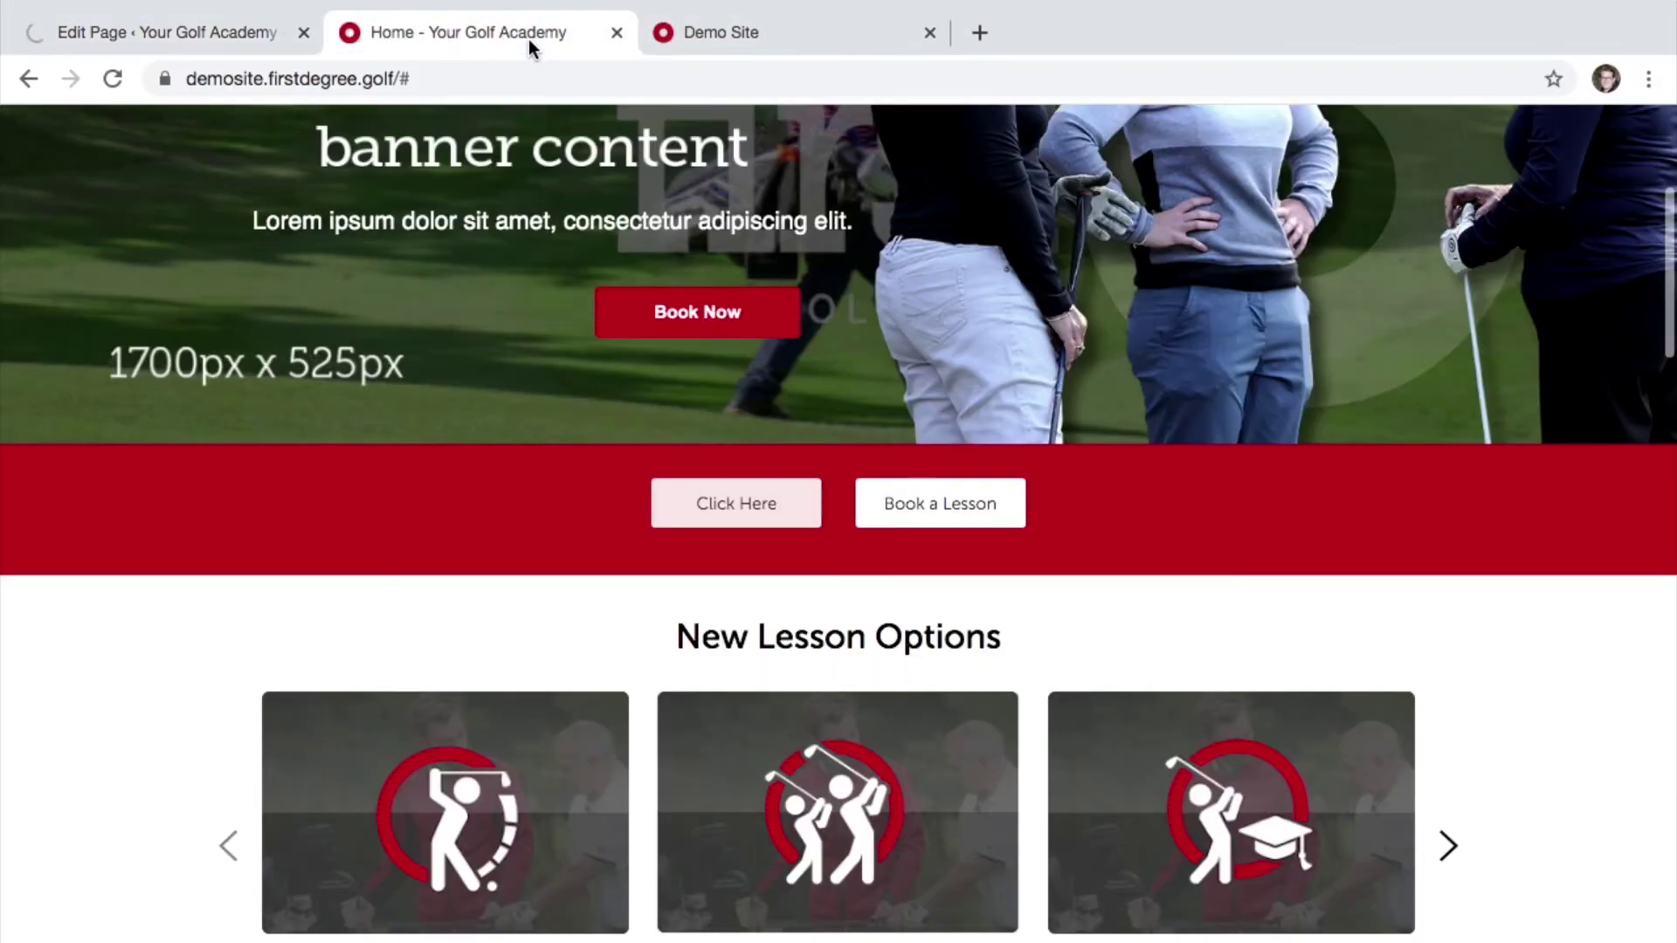
click(929, 32)
click(458, 76)
key(Return)
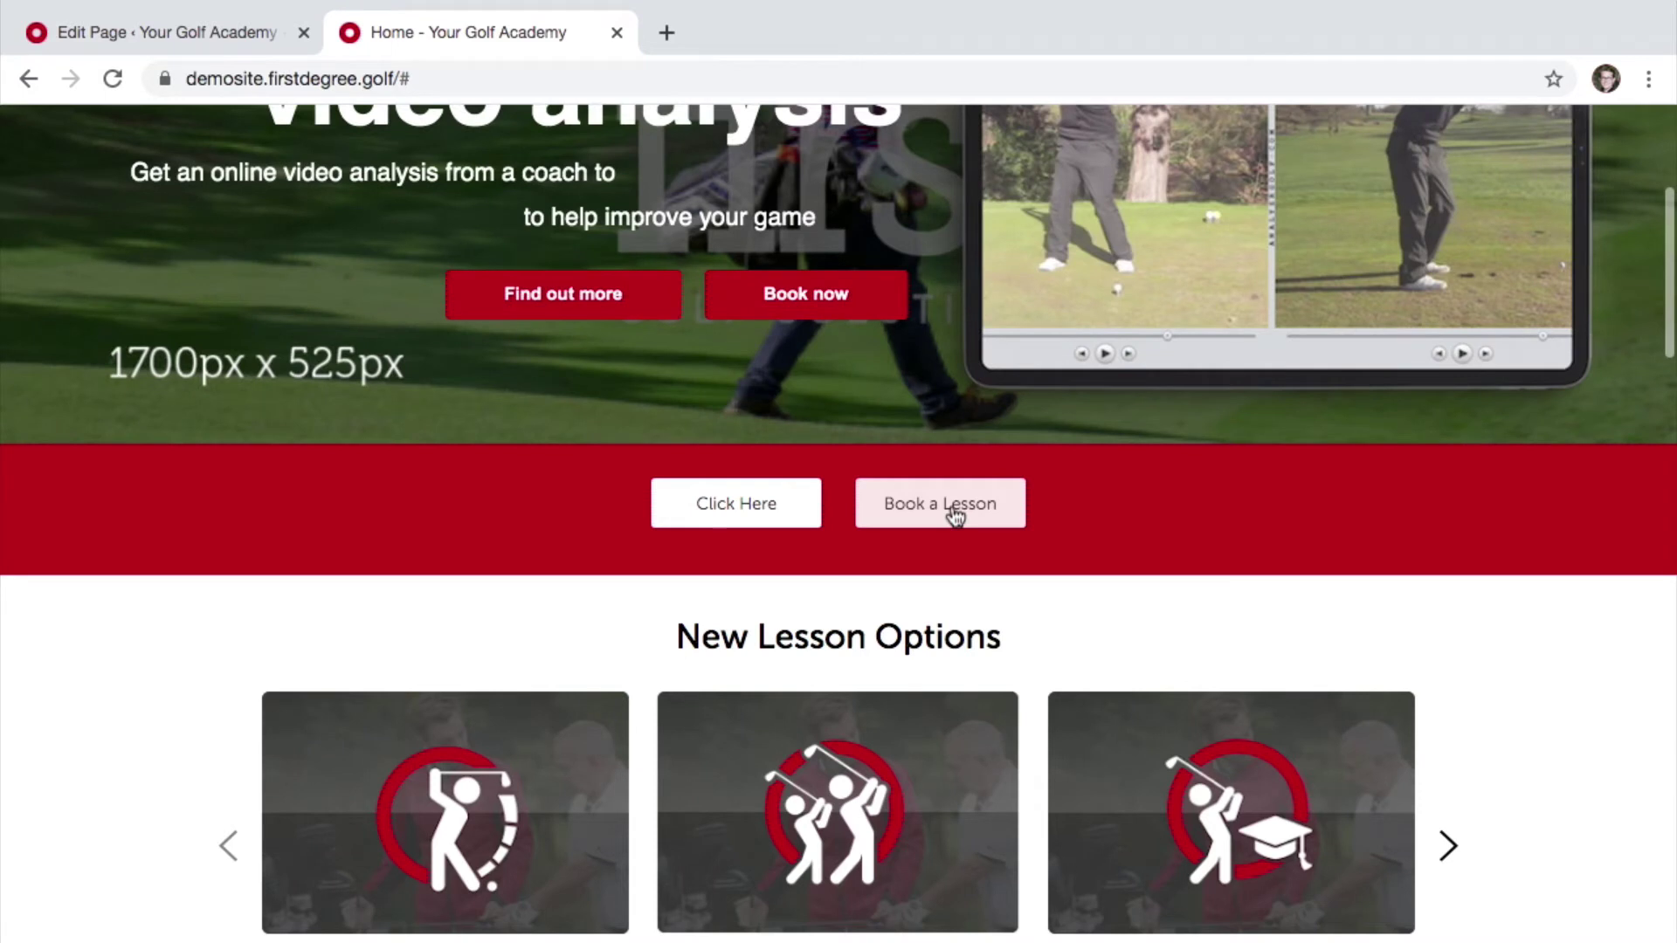
click(956, 516)
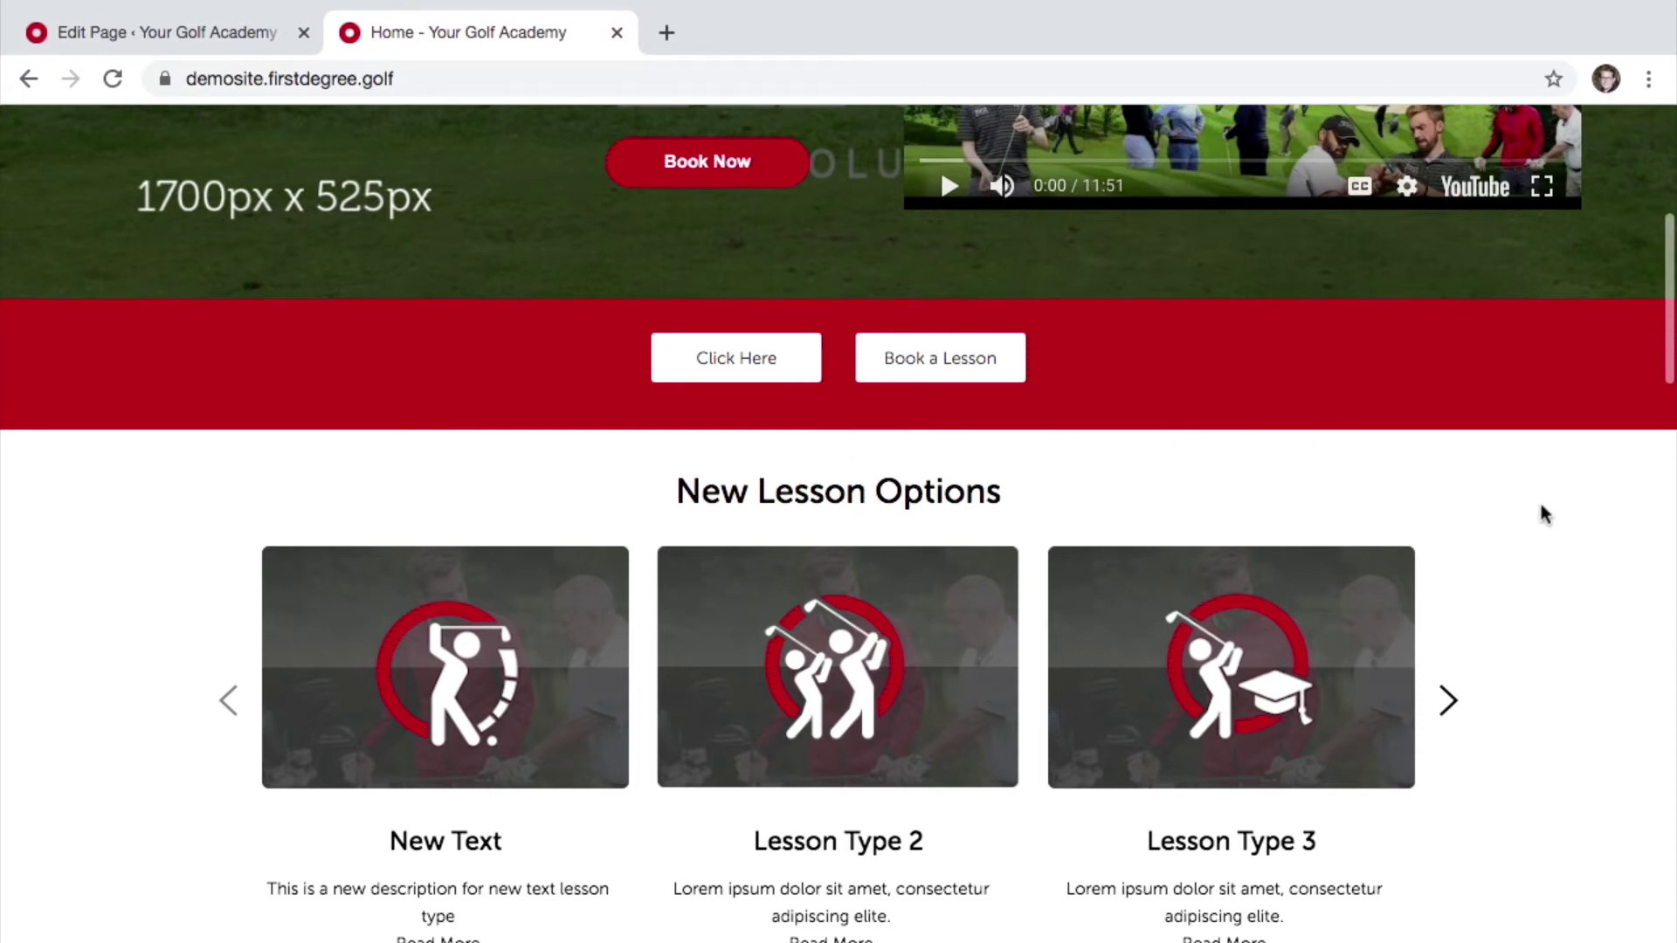
Return to the page editor and open the Click Here button's settings
click(102, 29)
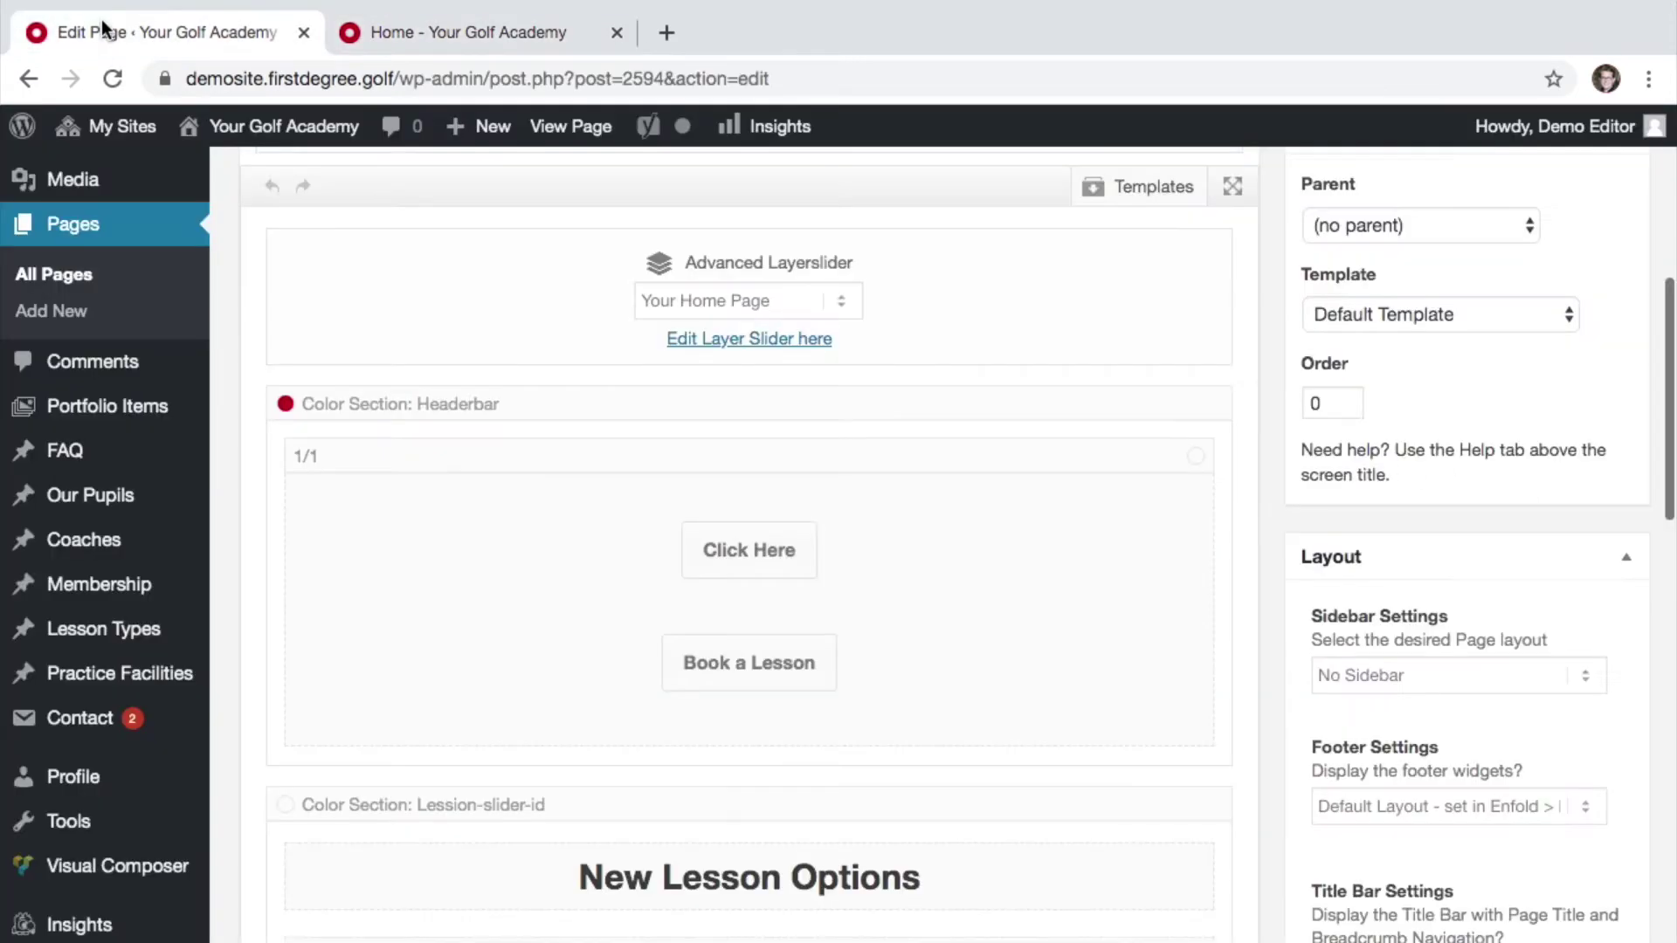
scroll(757, 398, up, 1)
scroll(757, 397, up, 5)
scroll(752, 405, down, 5)
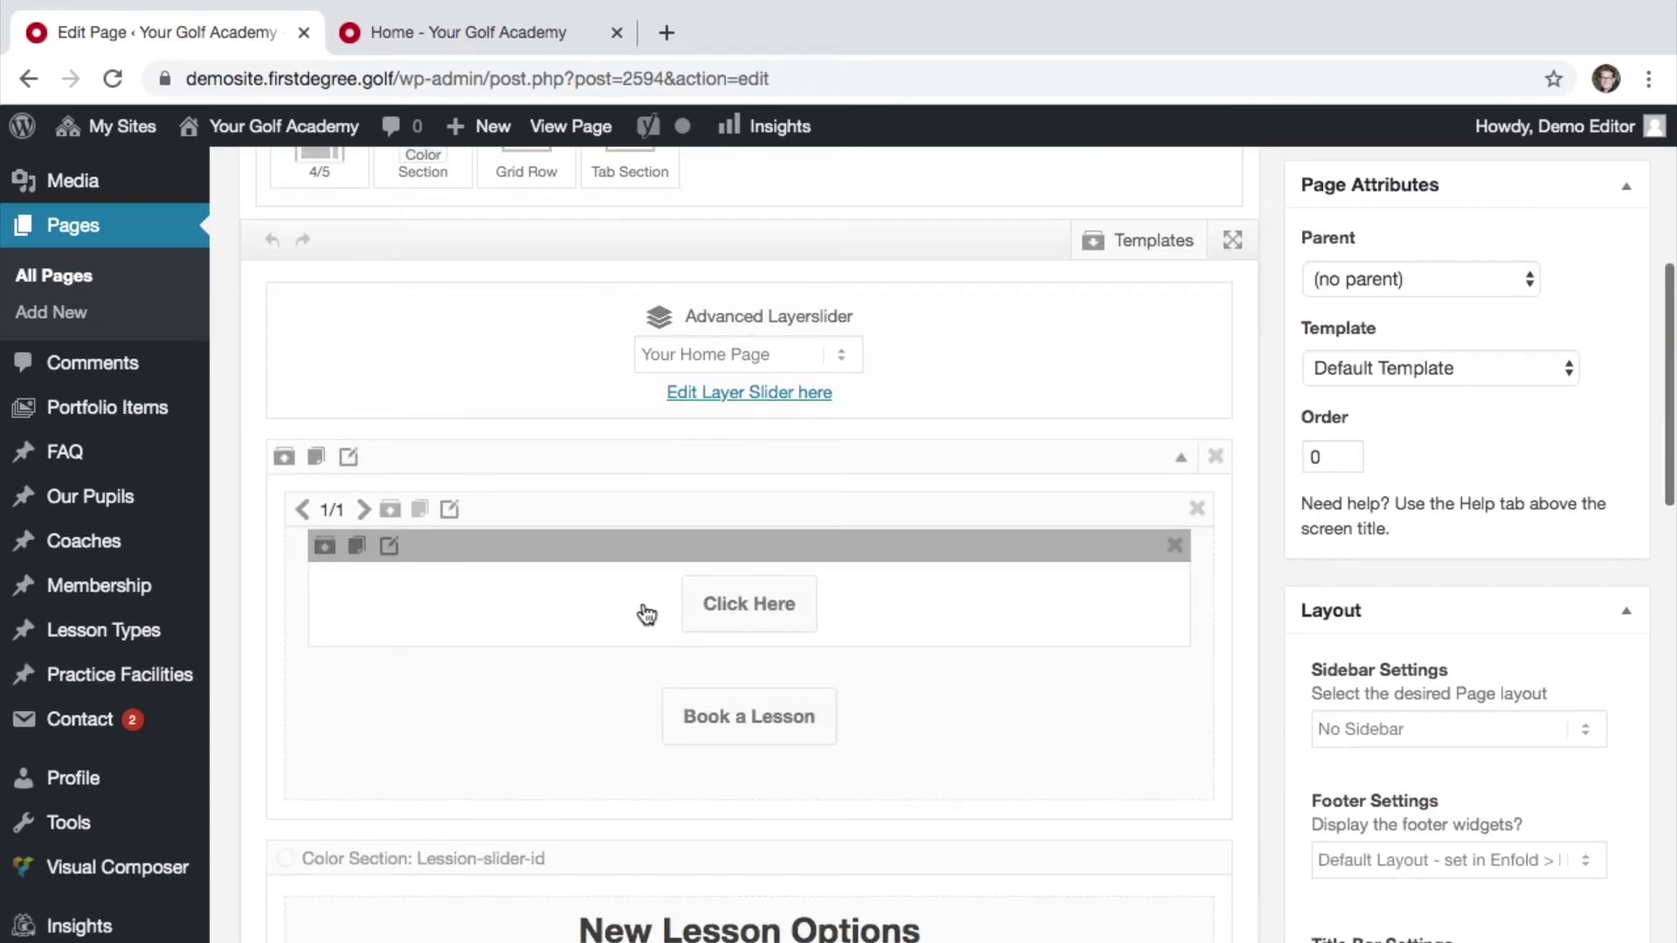
click(389, 547)
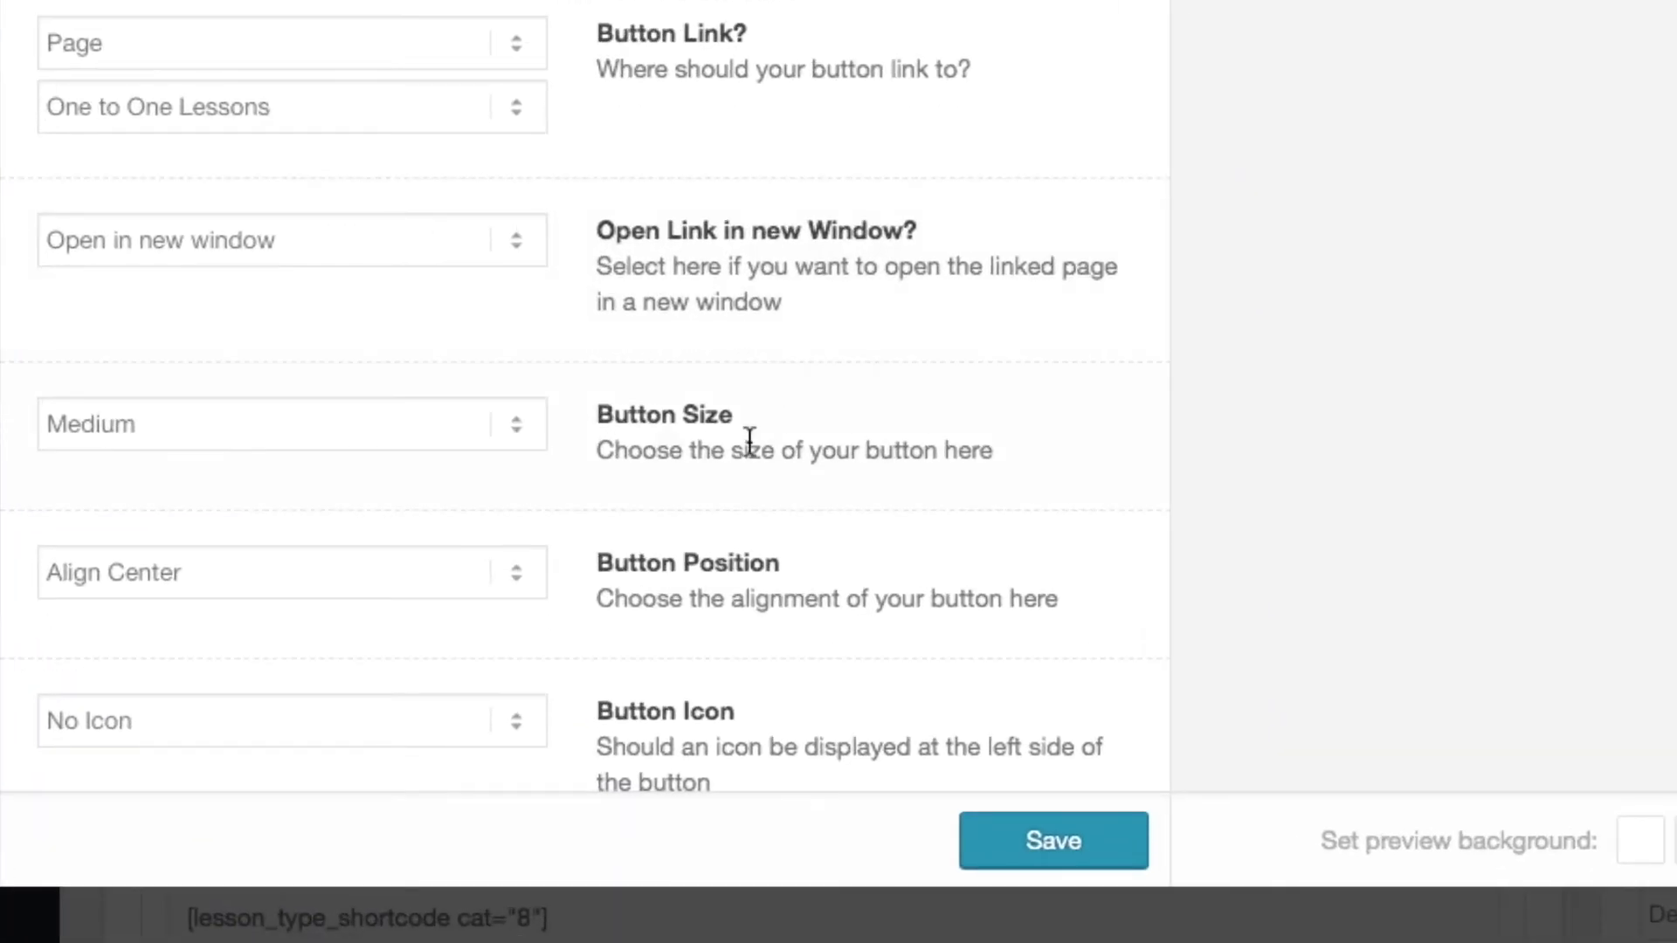
Change the Click Here button size from Medium to X Large
scroll(714, 596, down, 1)
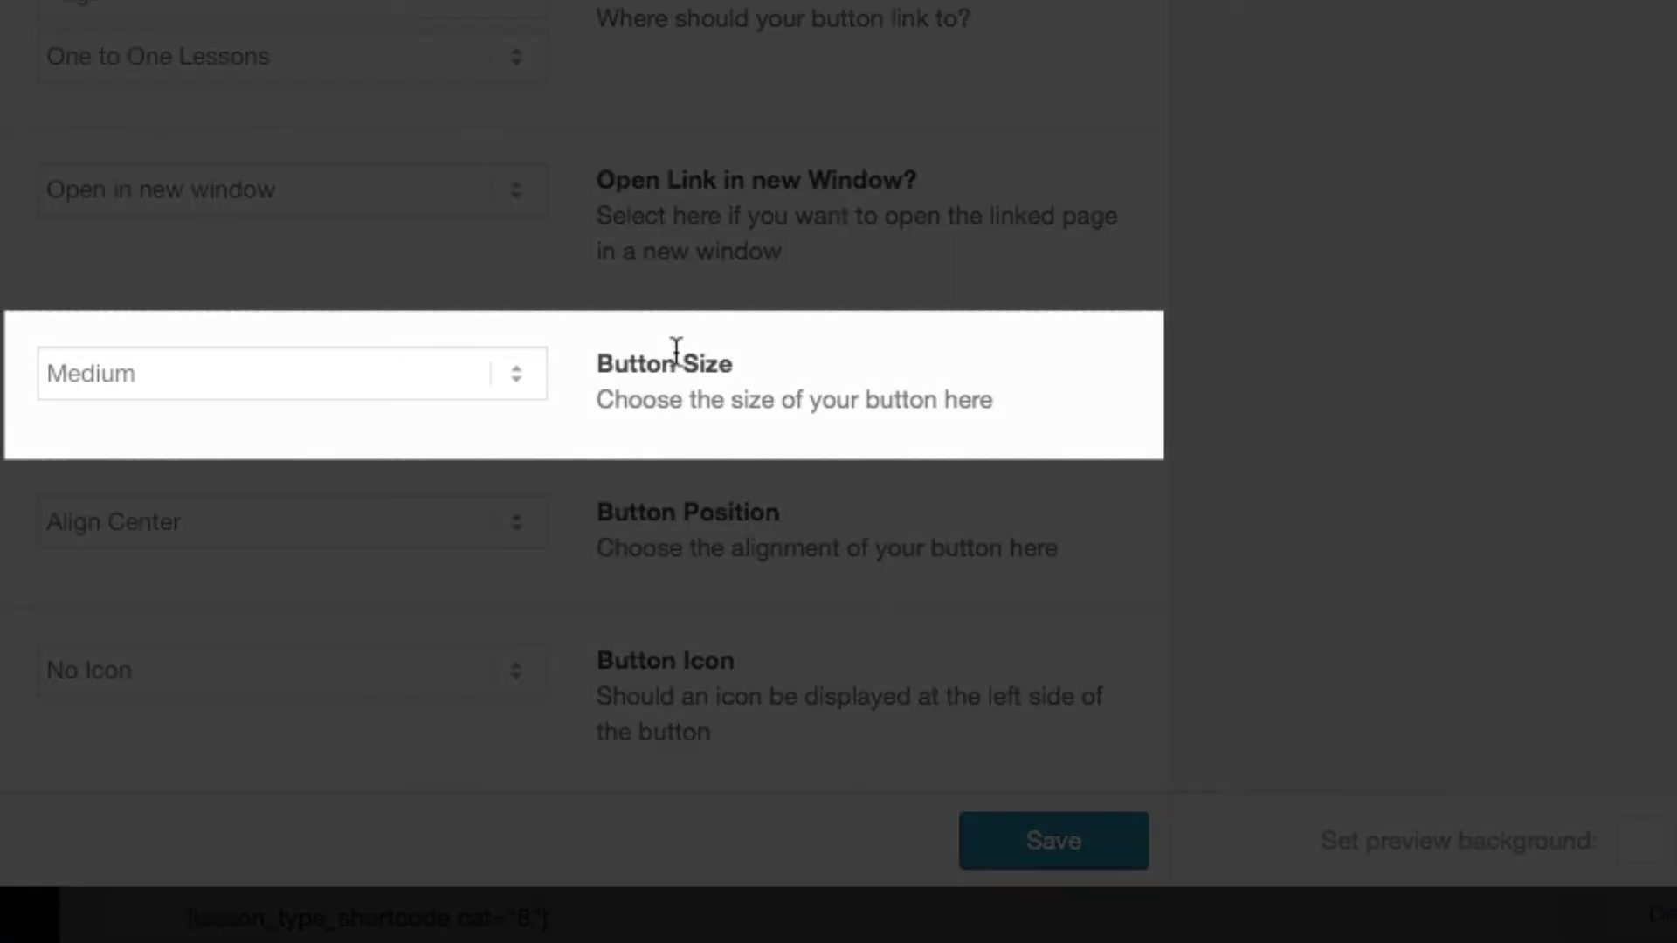
click(421, 351)
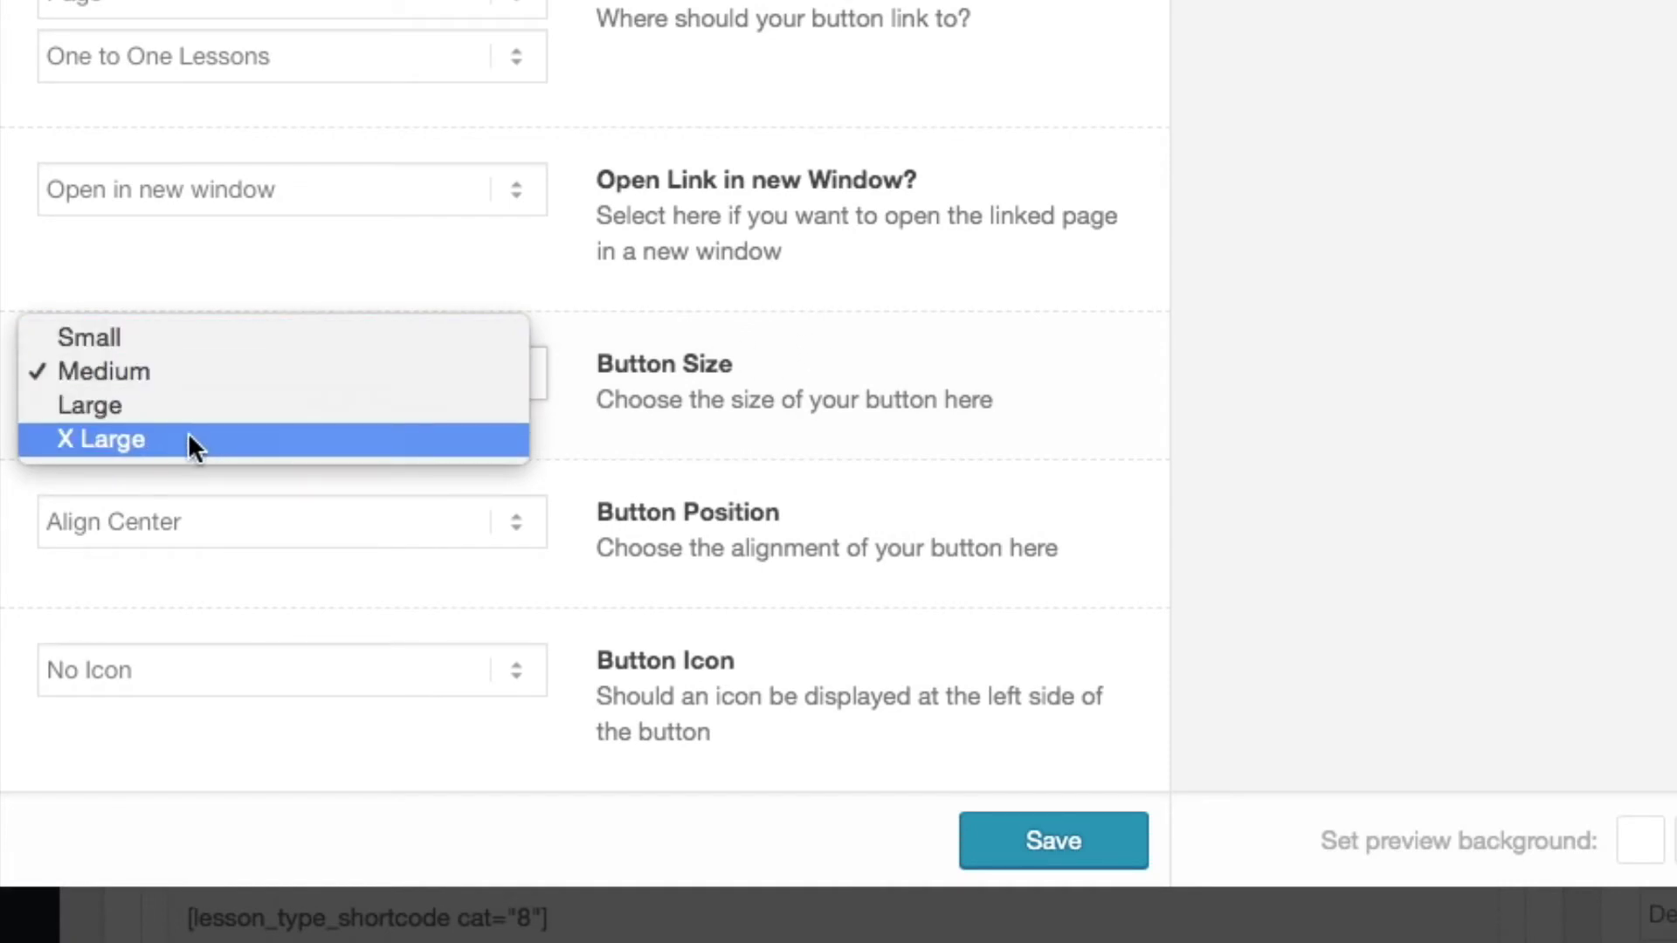
click(757, 350)
click(349, 393)
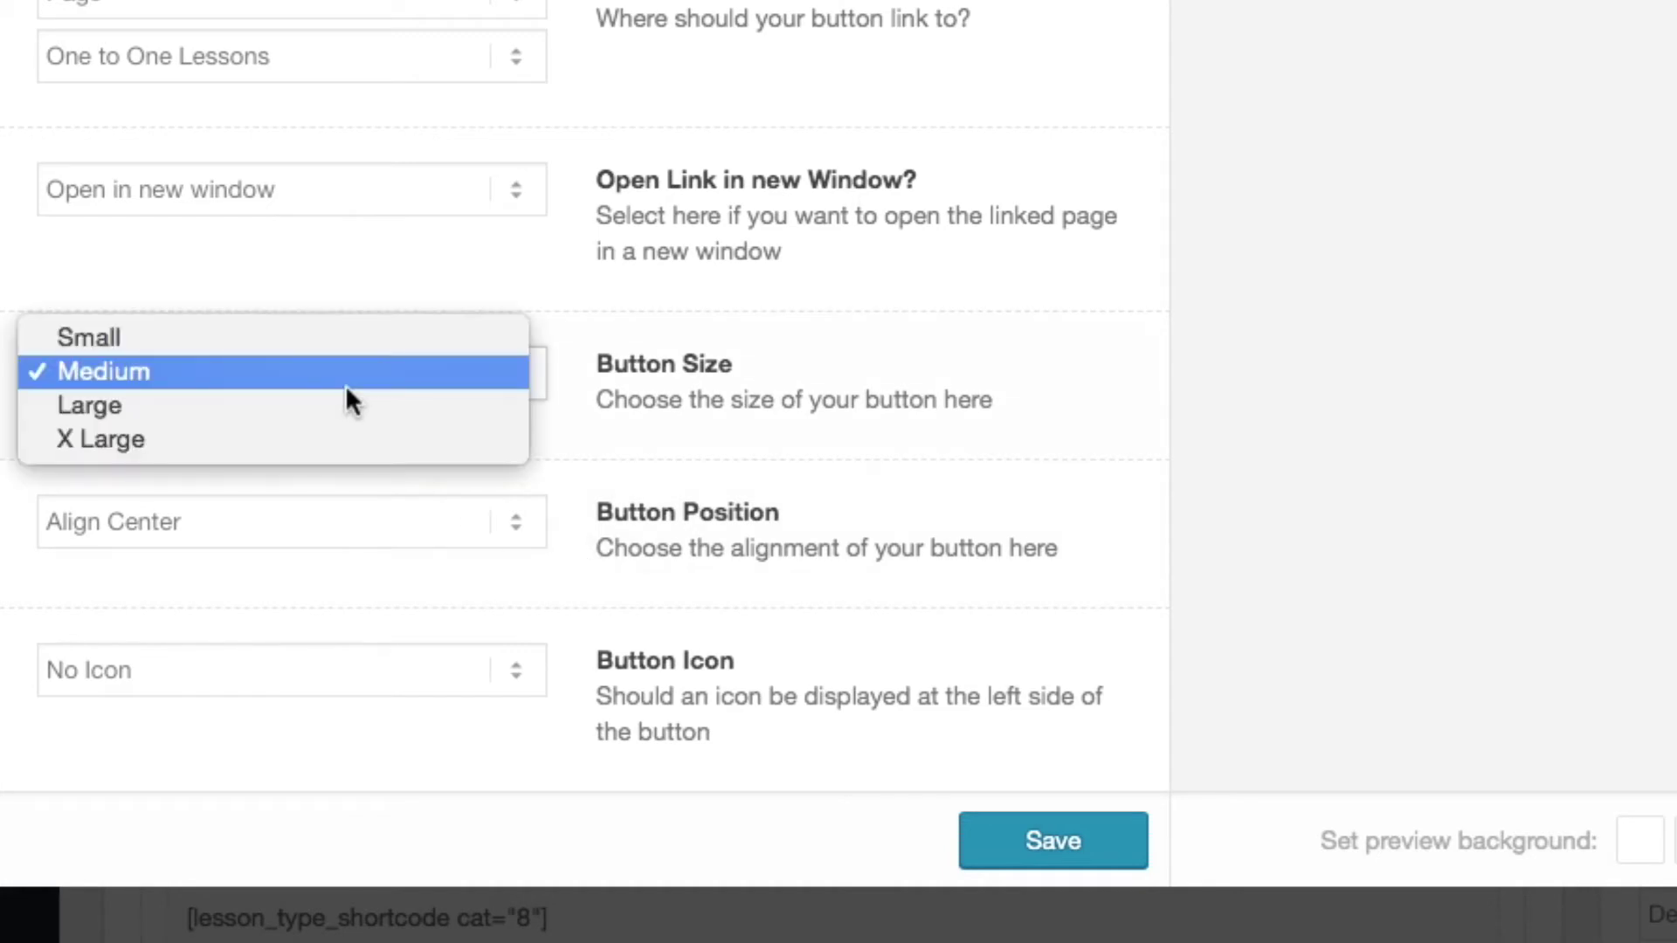
click(288, 441)
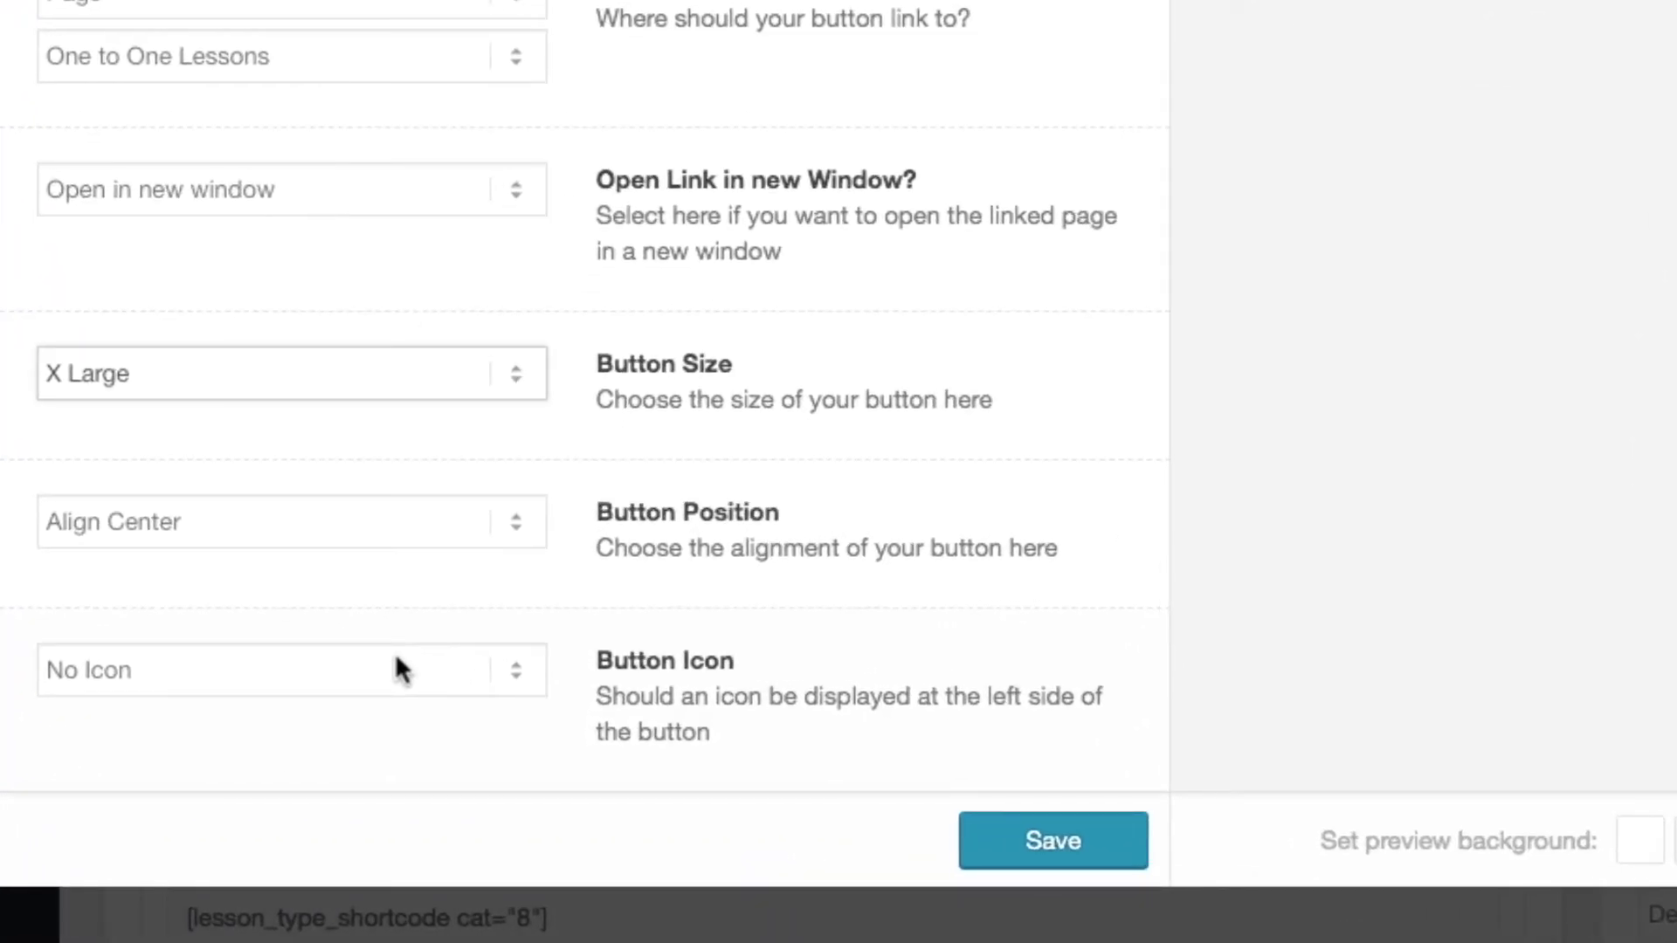
click(397, 659)
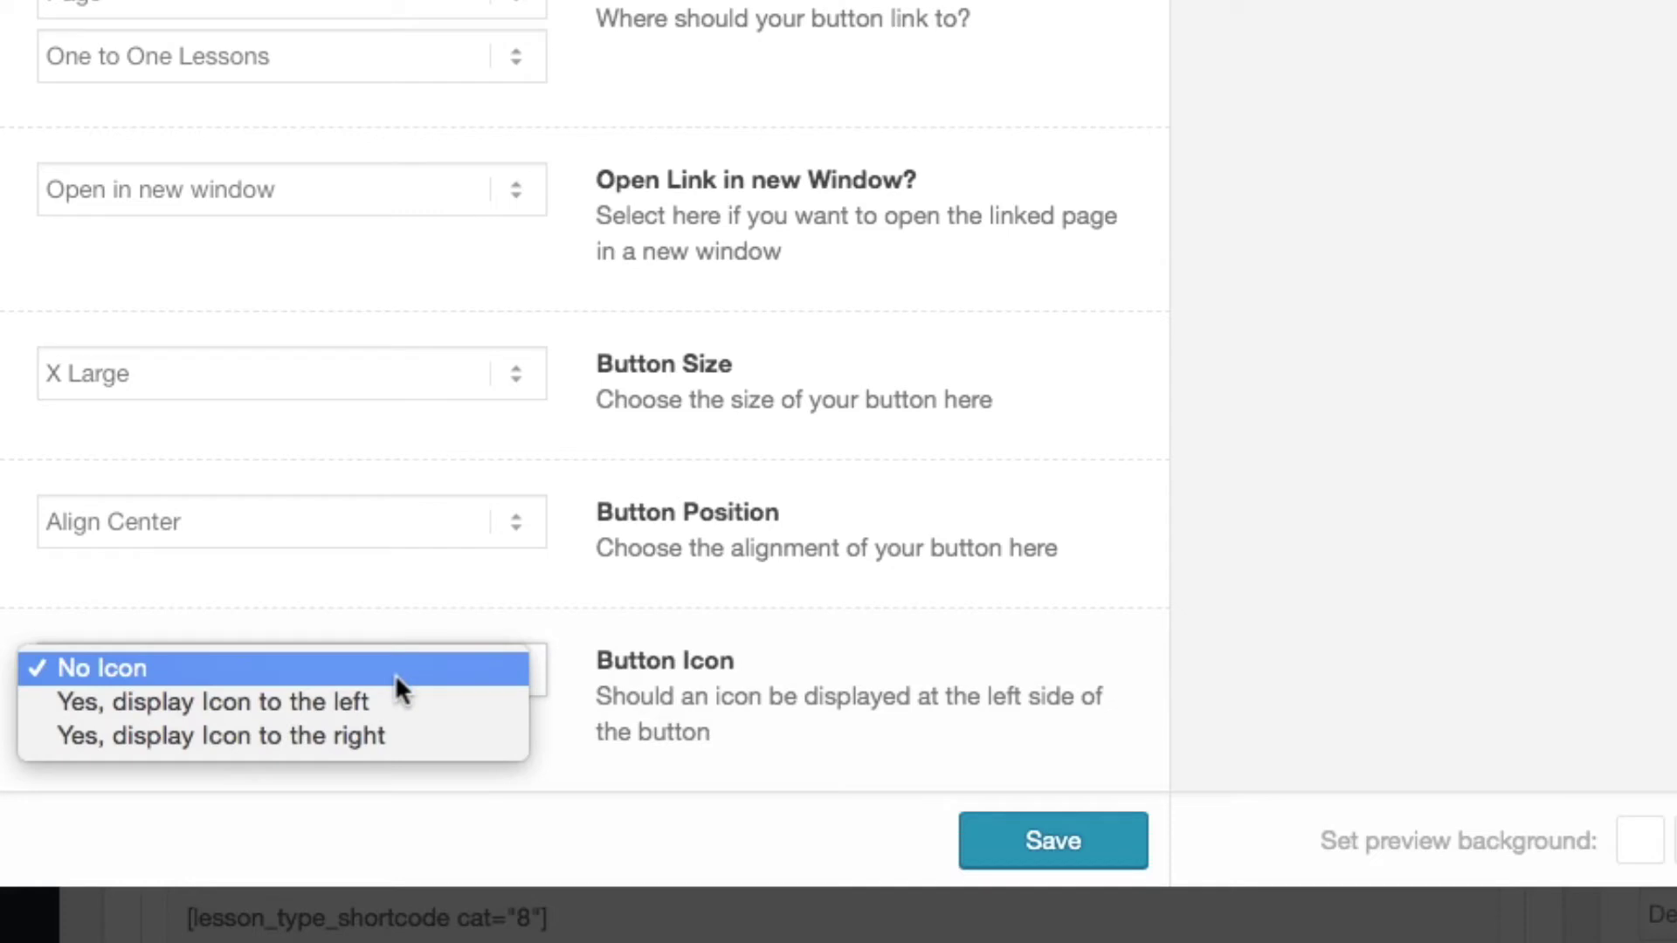
Display an eye icon to the left of the Click Here button label
click(332, 708)
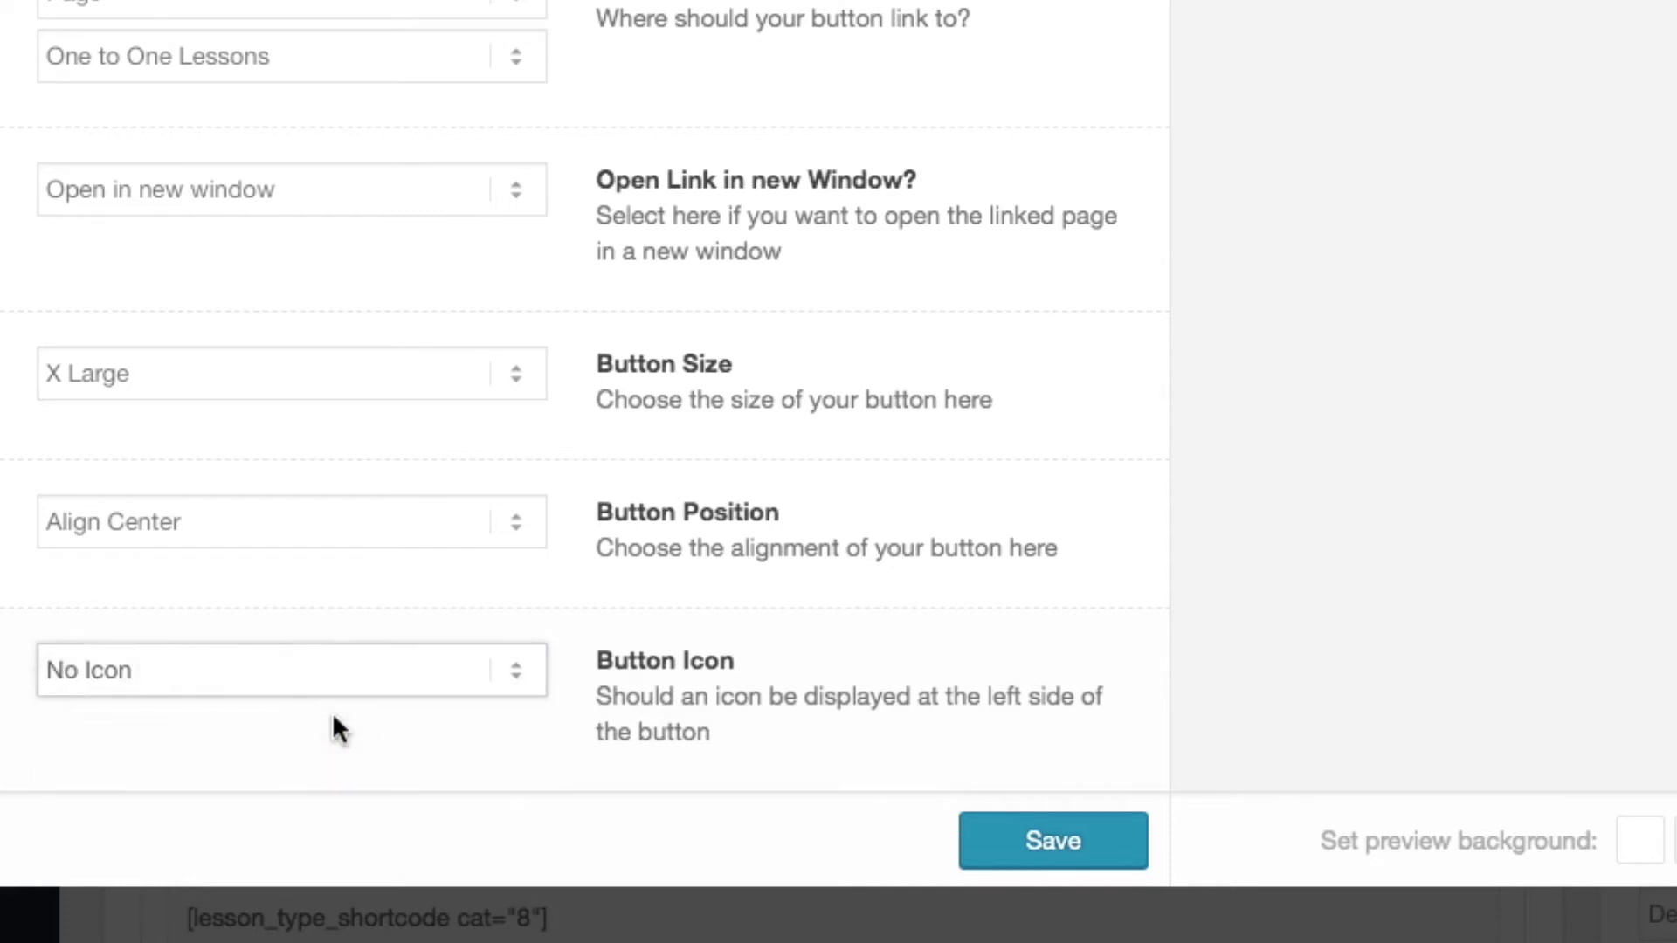
scroll(828, 651, down, 10)
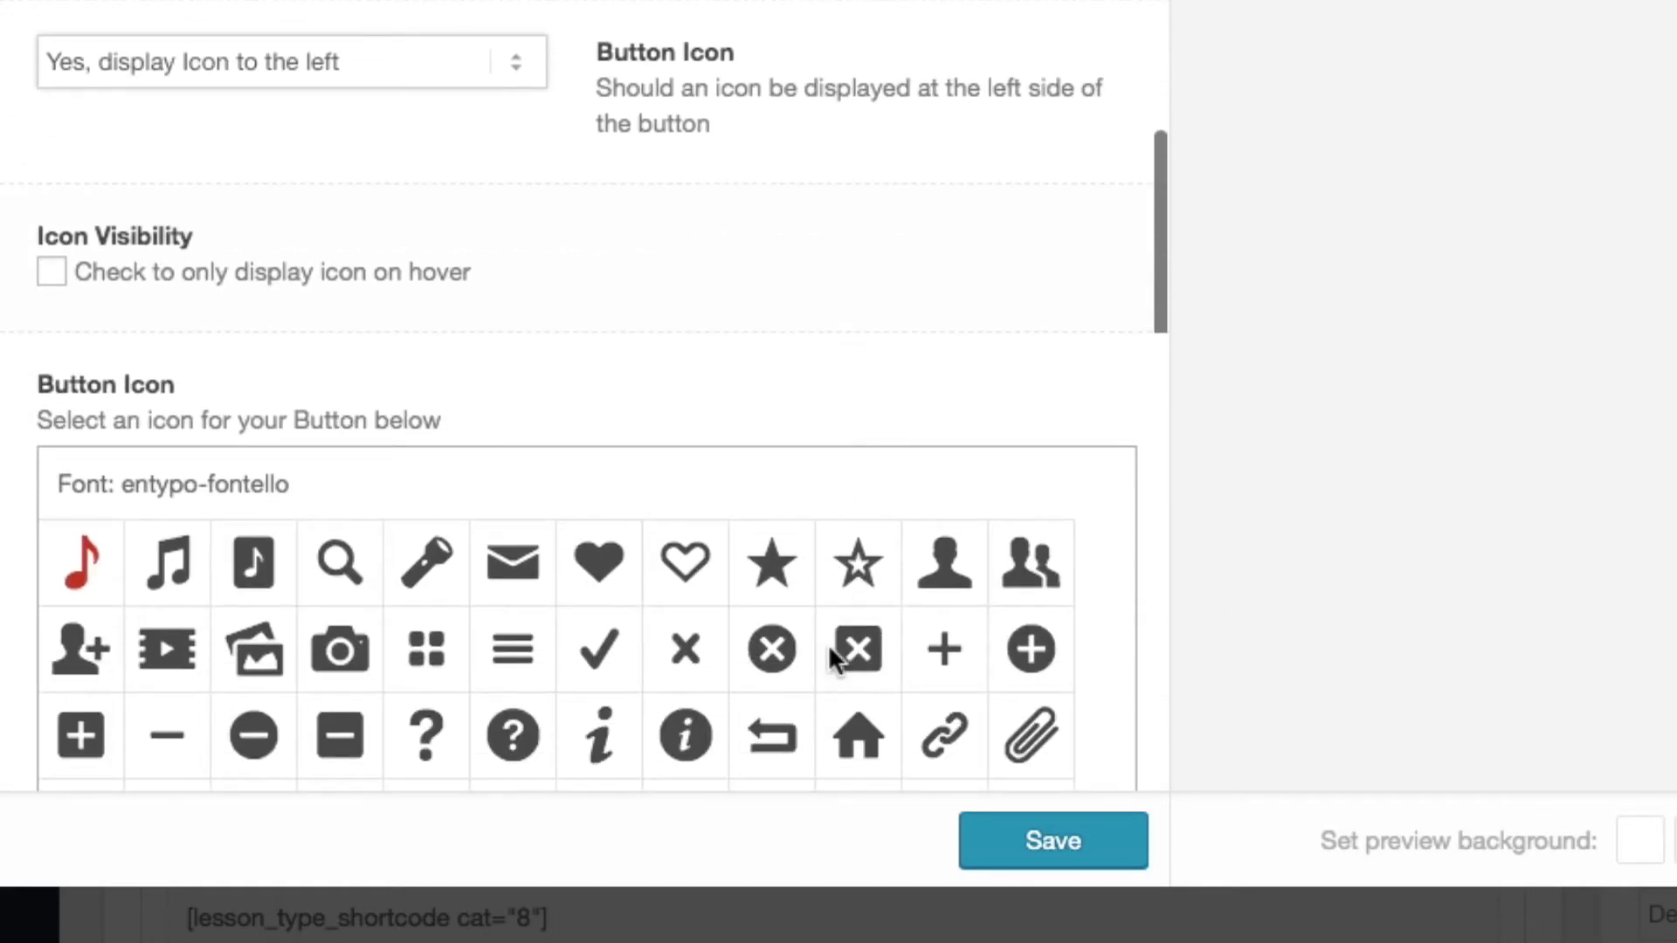
scroll(835, 664, up, 3)
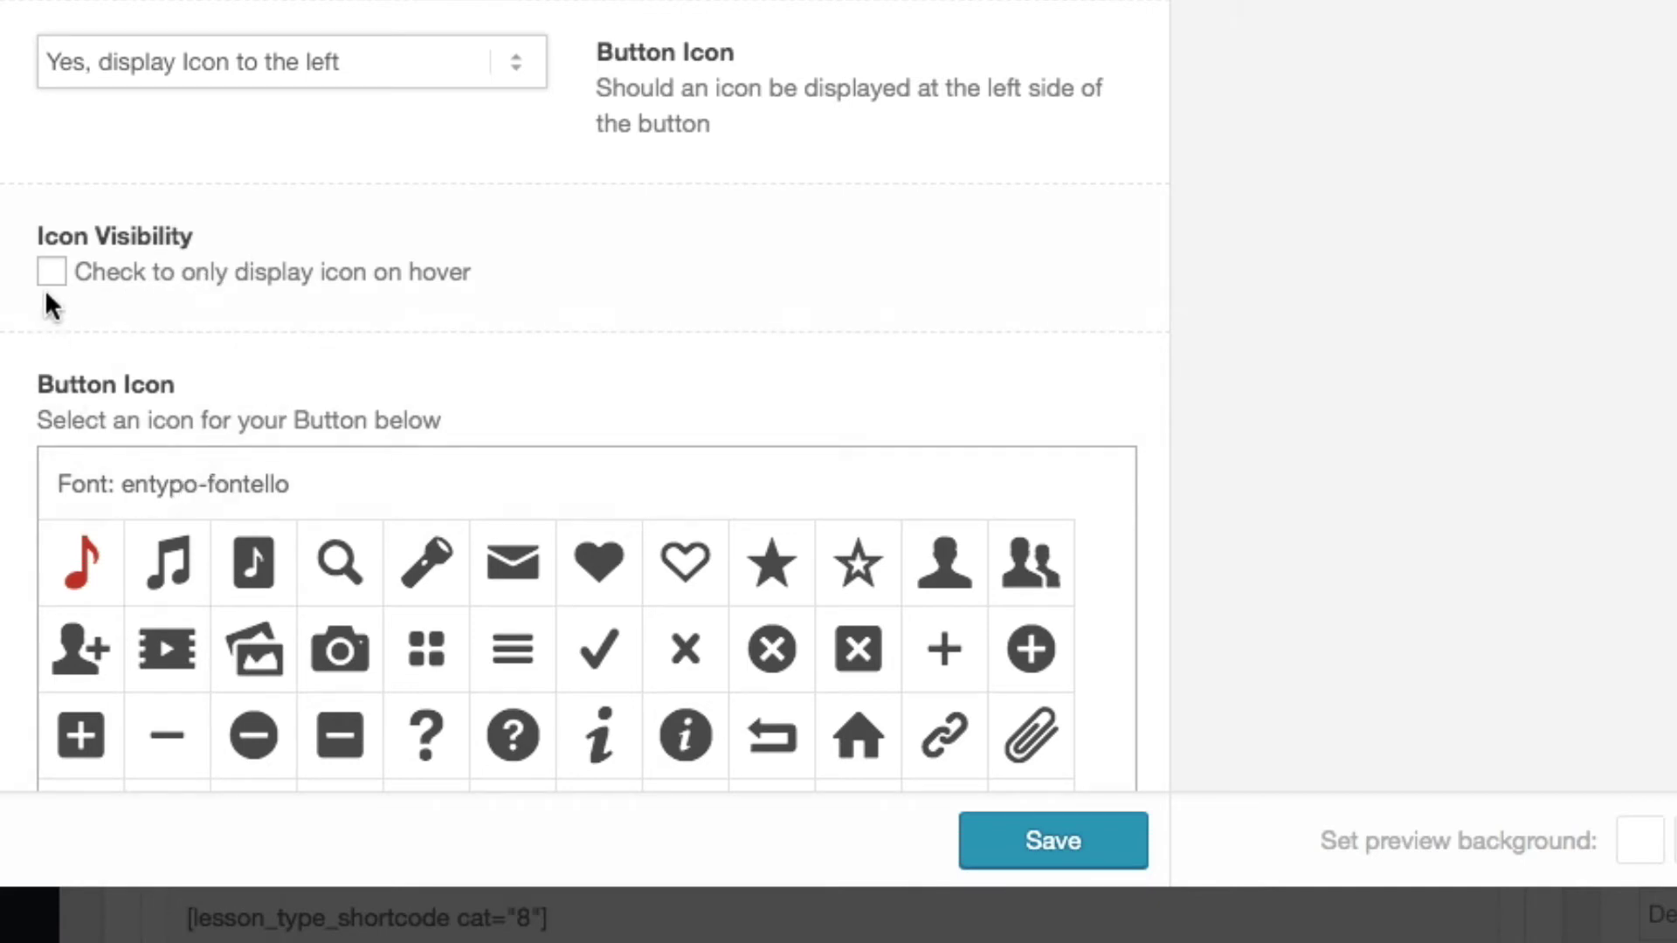
scroll(348, 413, down, 3)
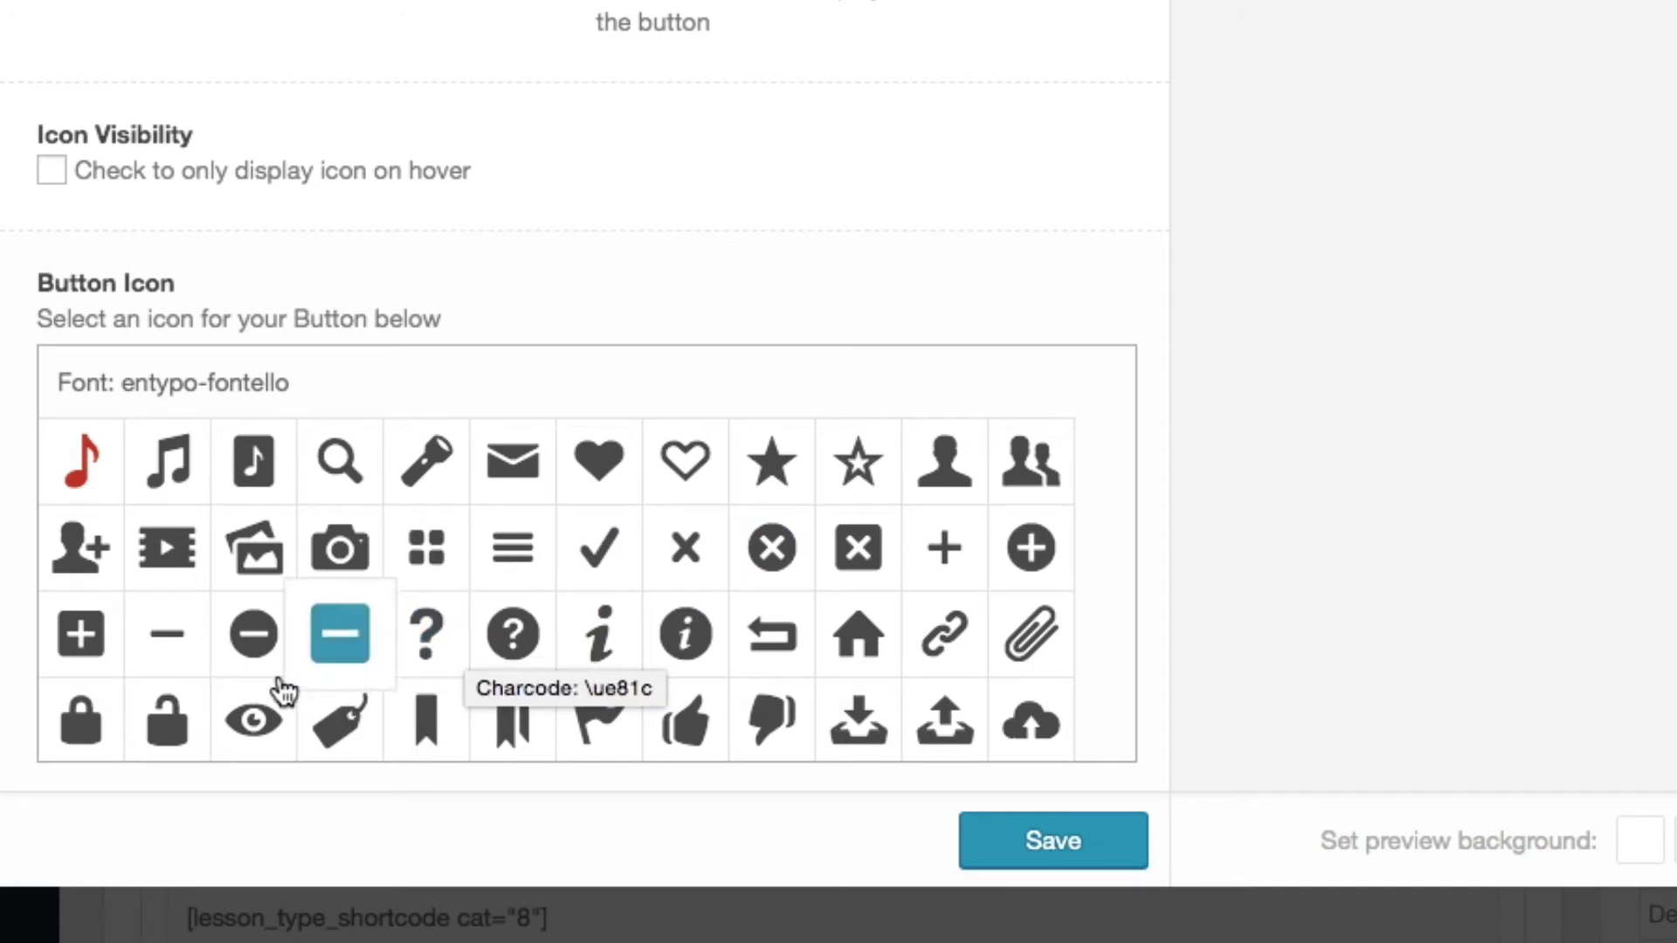
click(254, 724)
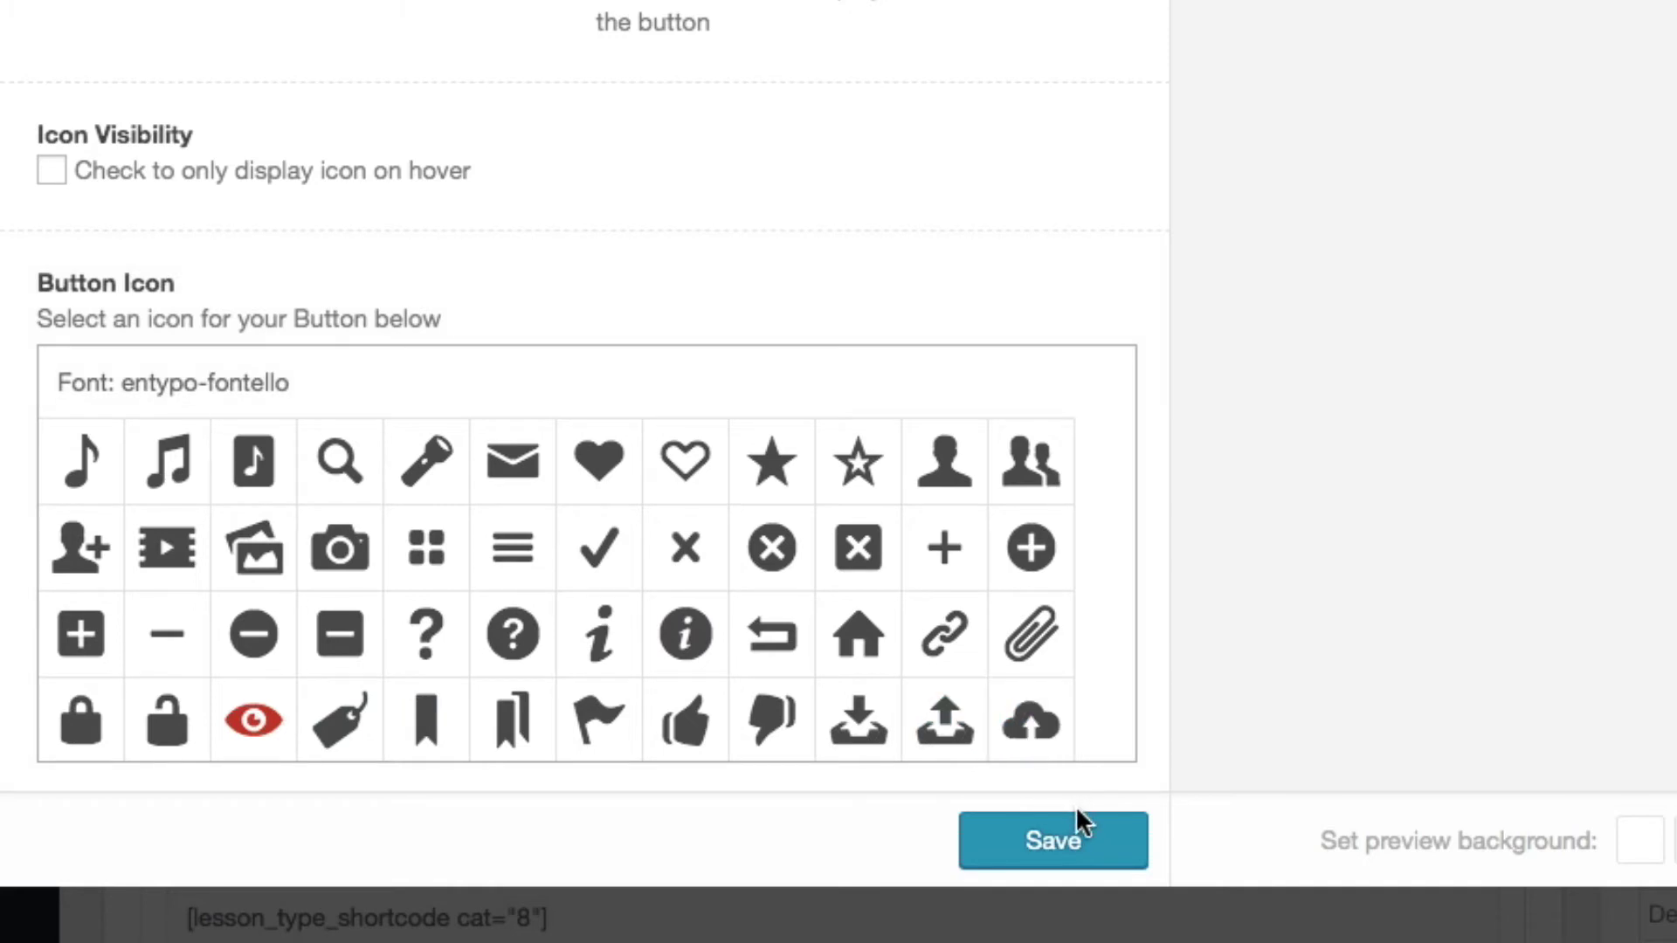
Save the button, update the page, and reload the live homepage before returning to the editor
click(1098, 837)
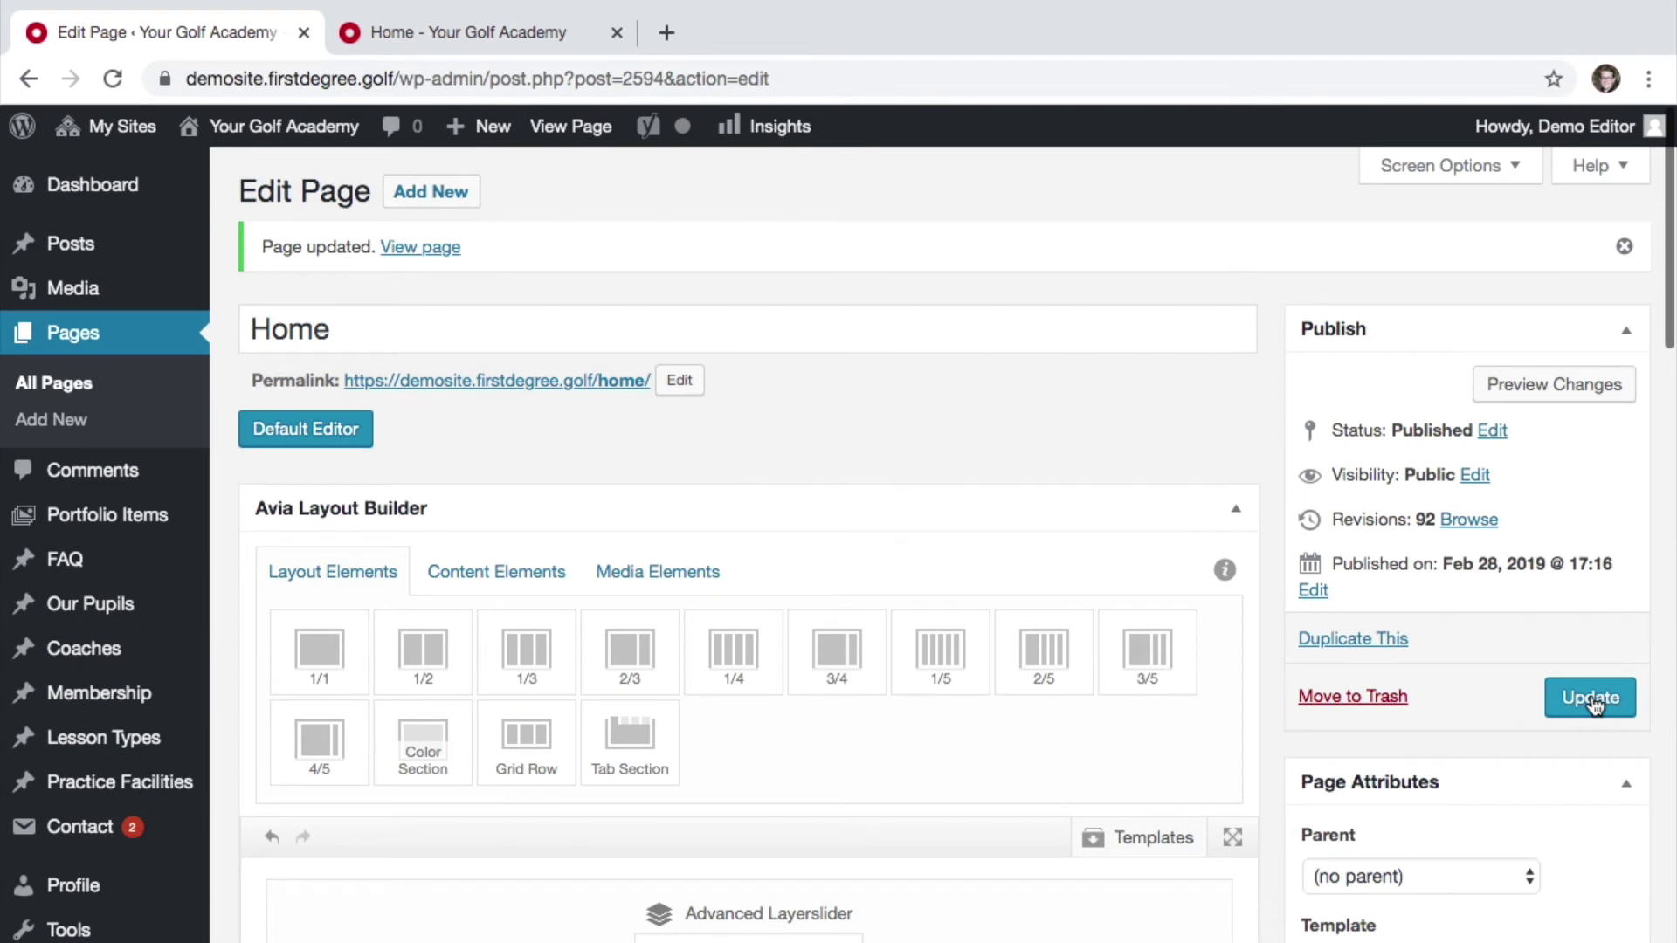
click(1592, 705)
click(385, 35)
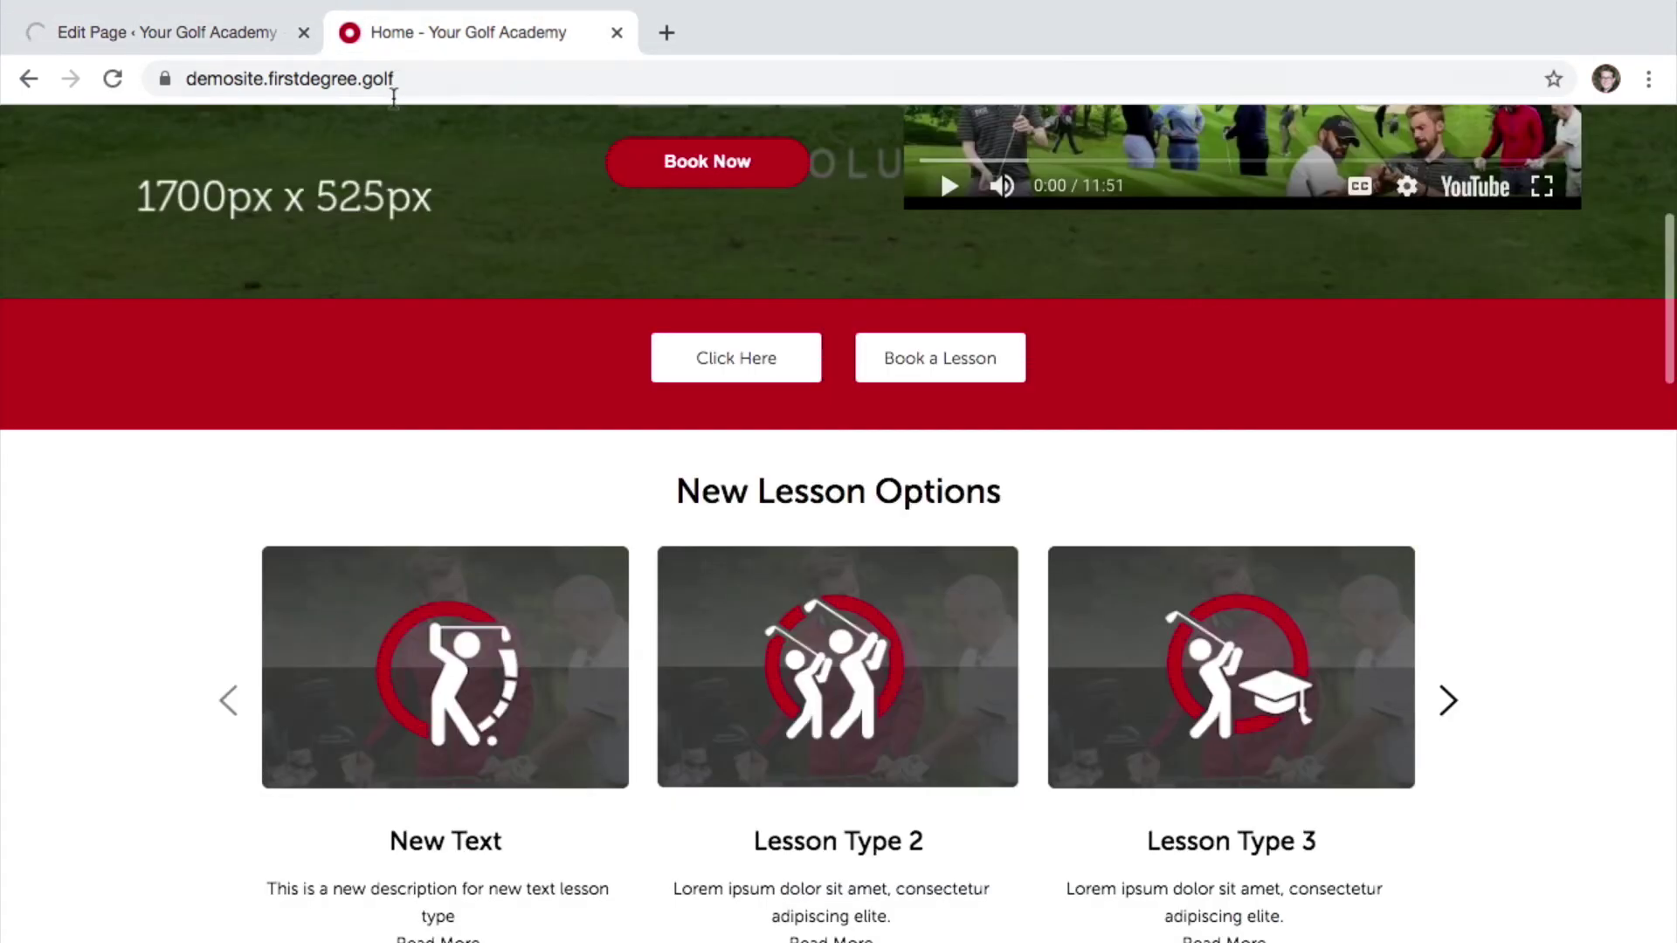
click(395, 80)
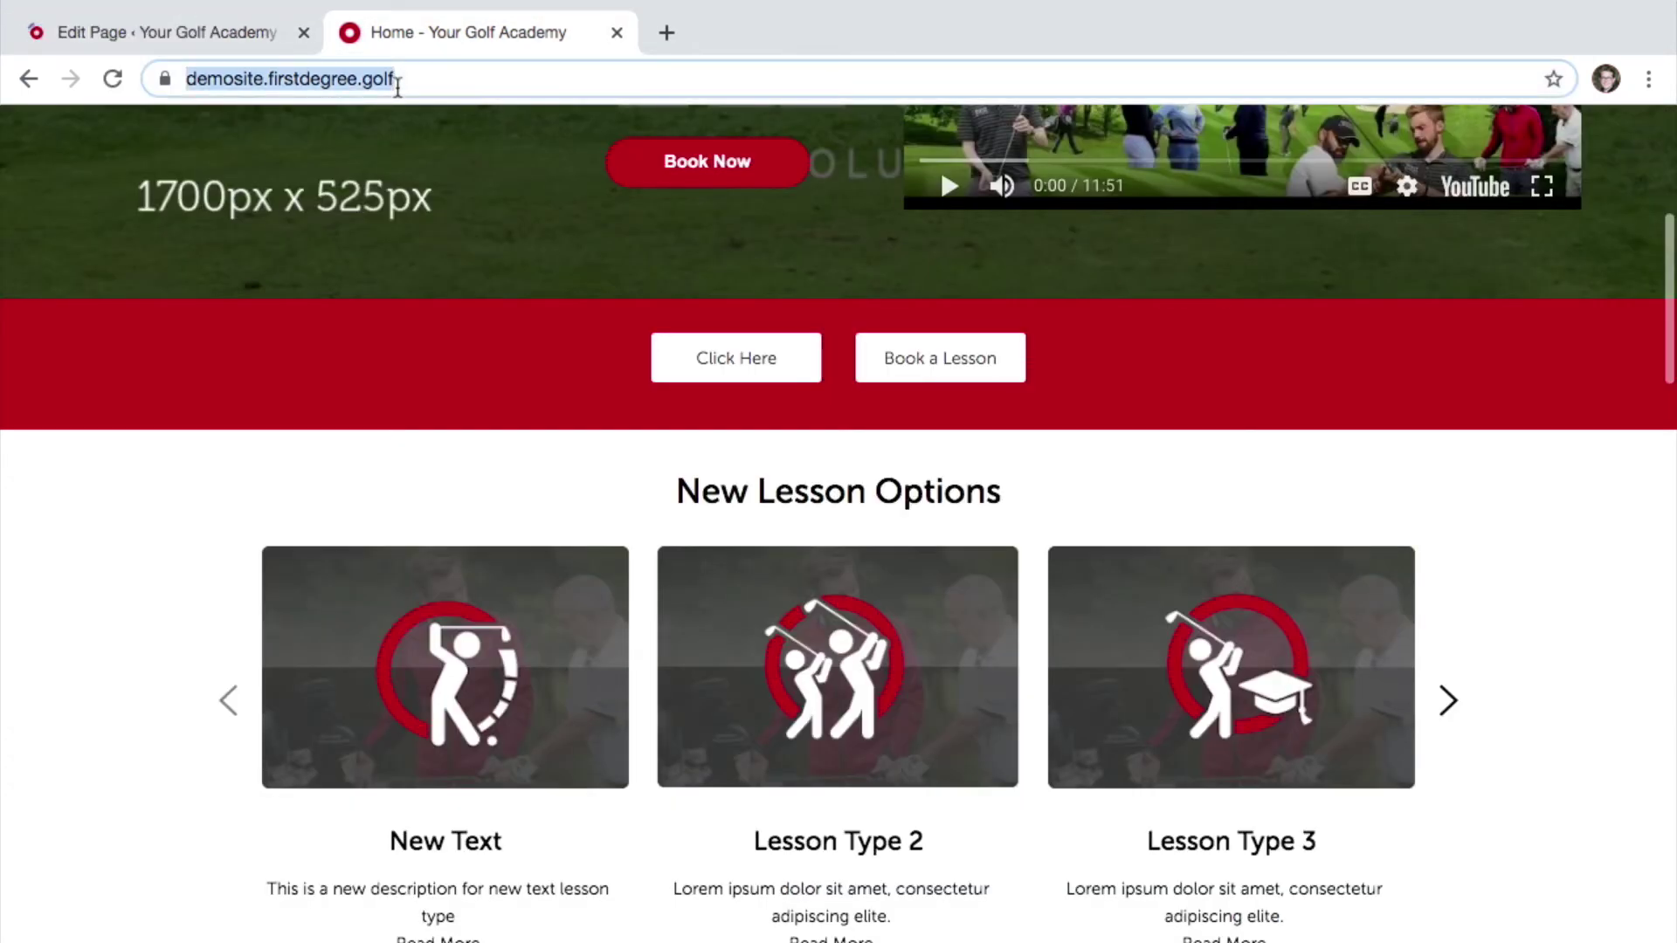
key(Return)
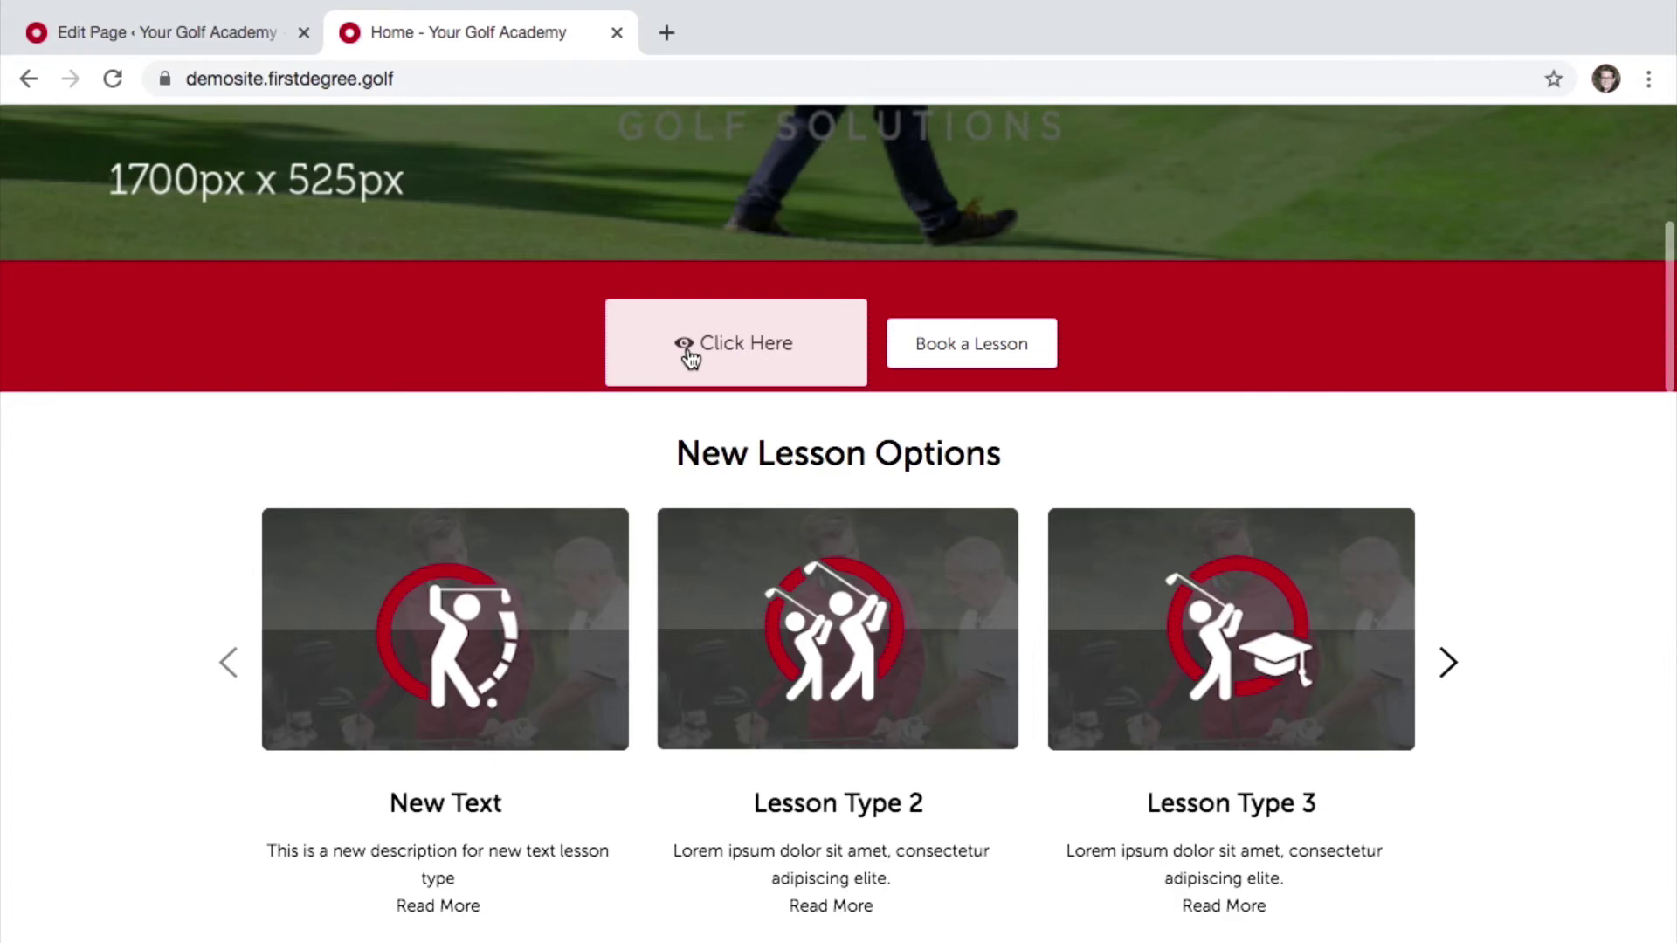
click(152, 35)
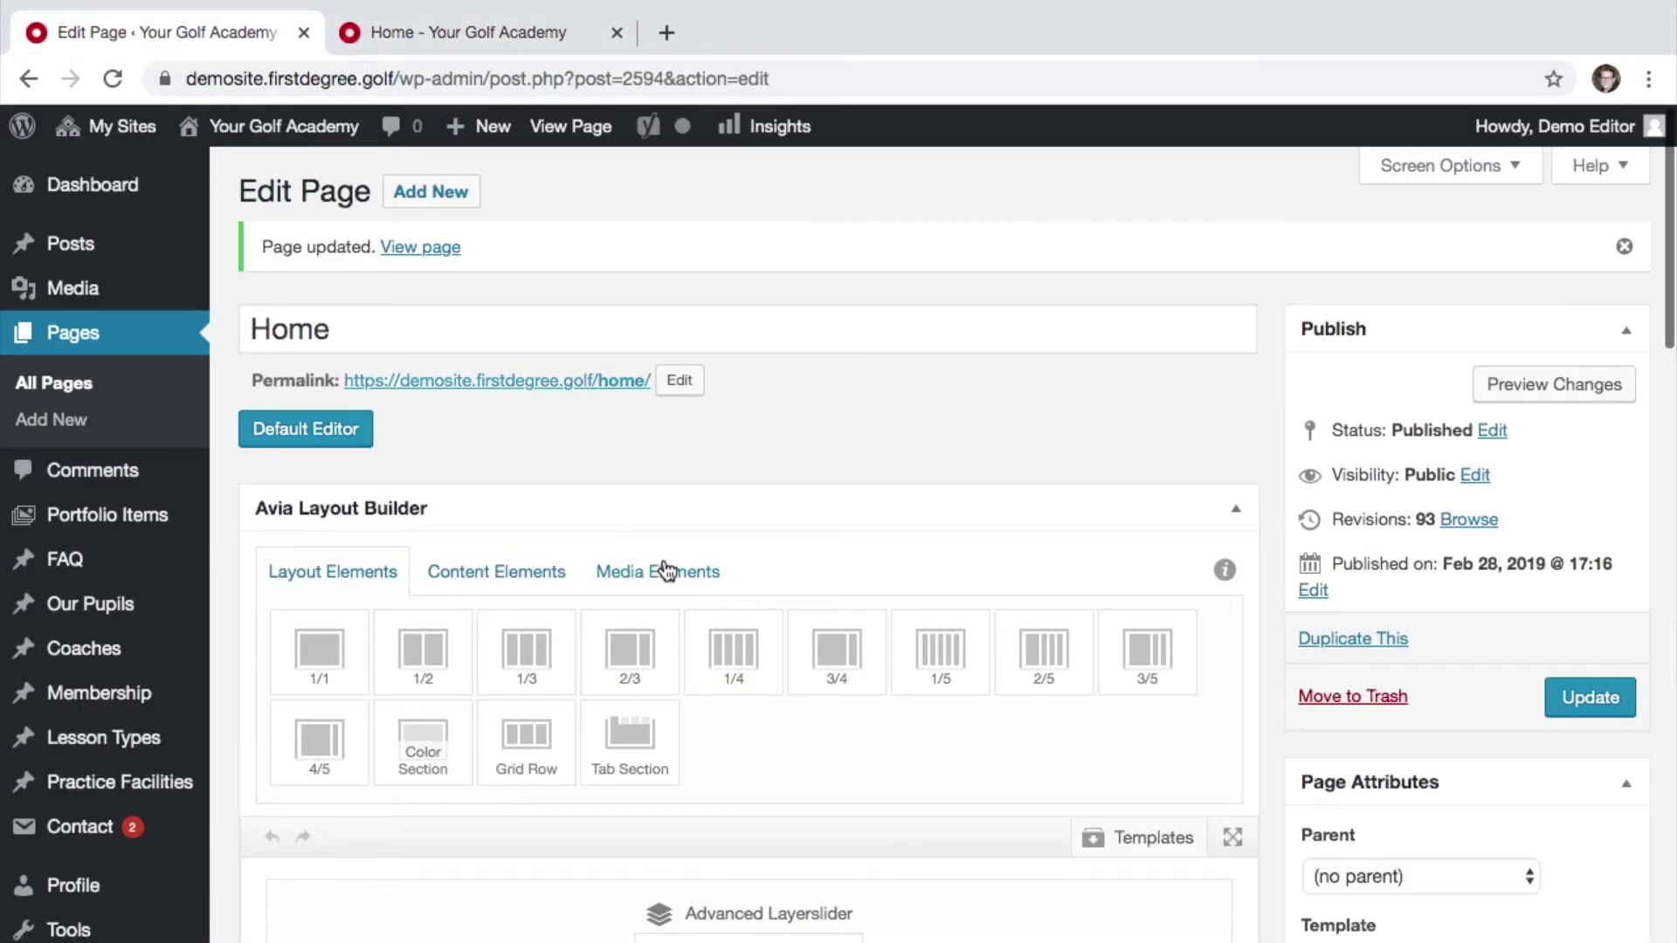
Give the Click Here button a custom black background colour
scroll(681, 596, down, 6)
scroll(685, 602, down, 3)
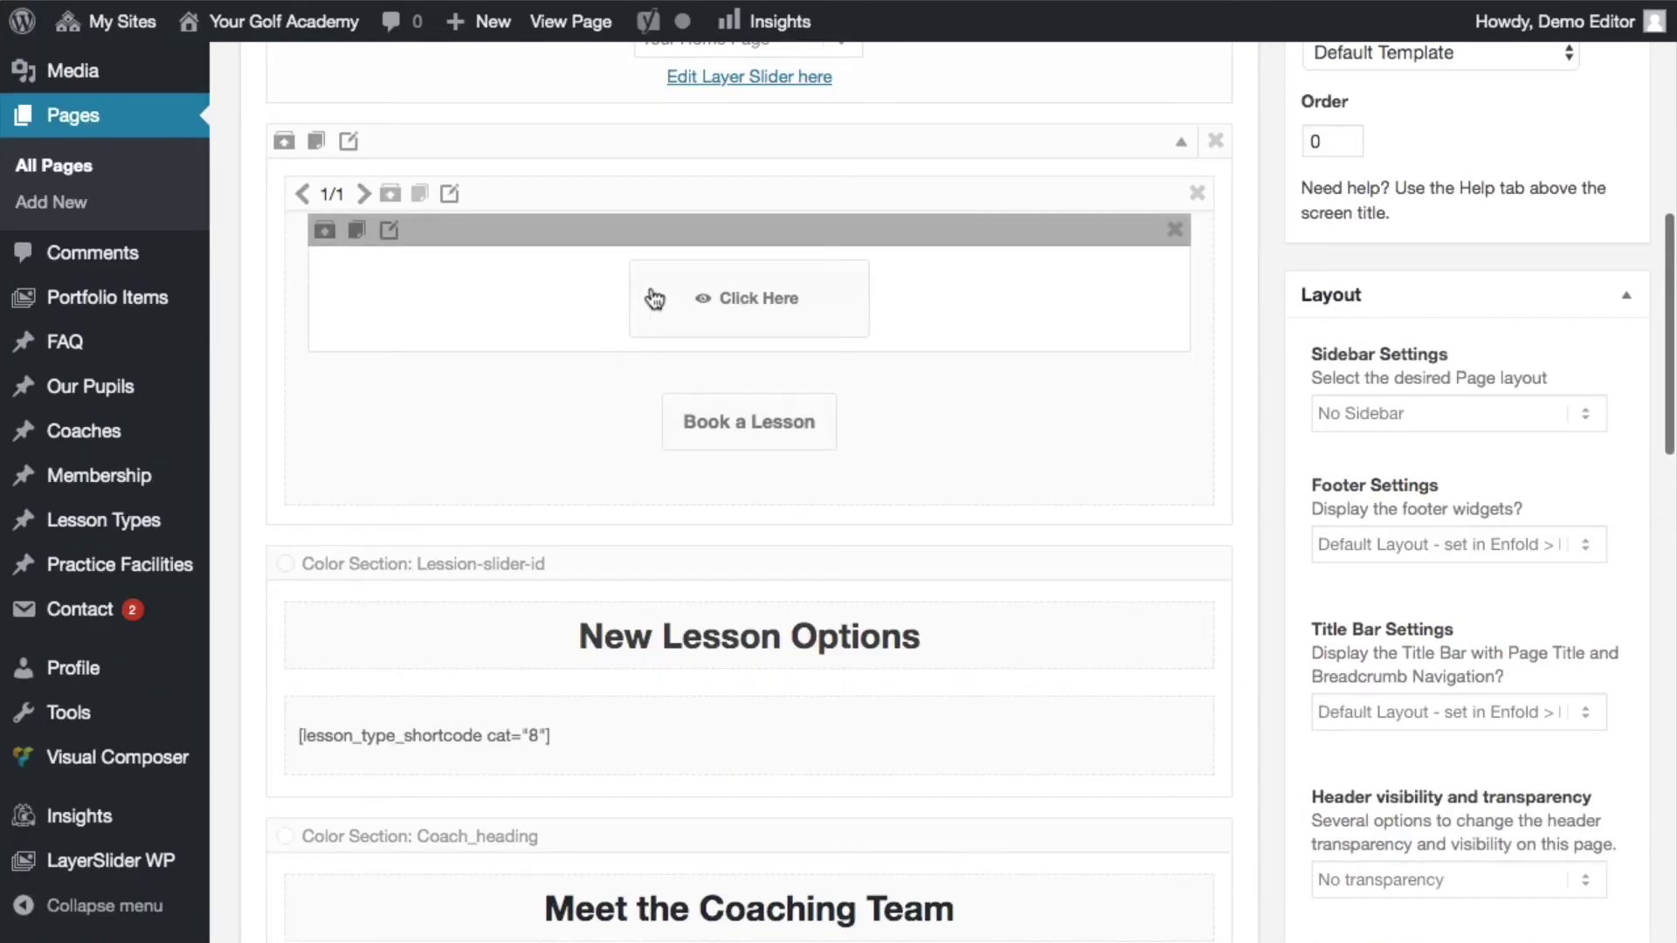
click(390, 233)
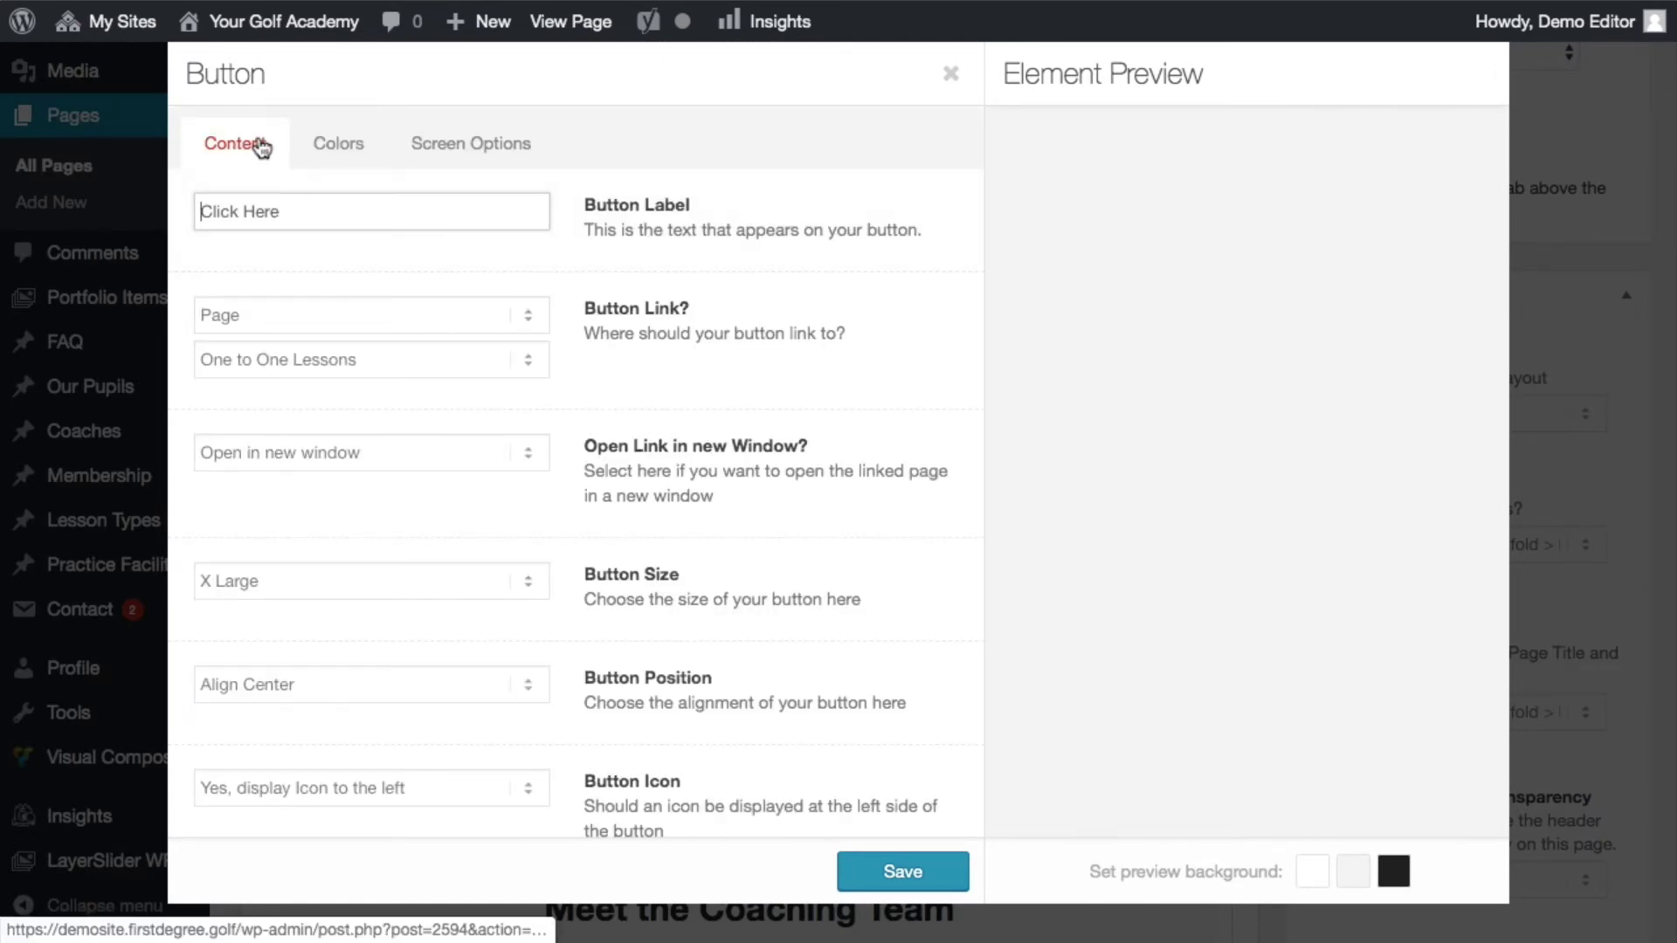
click(339, 150)
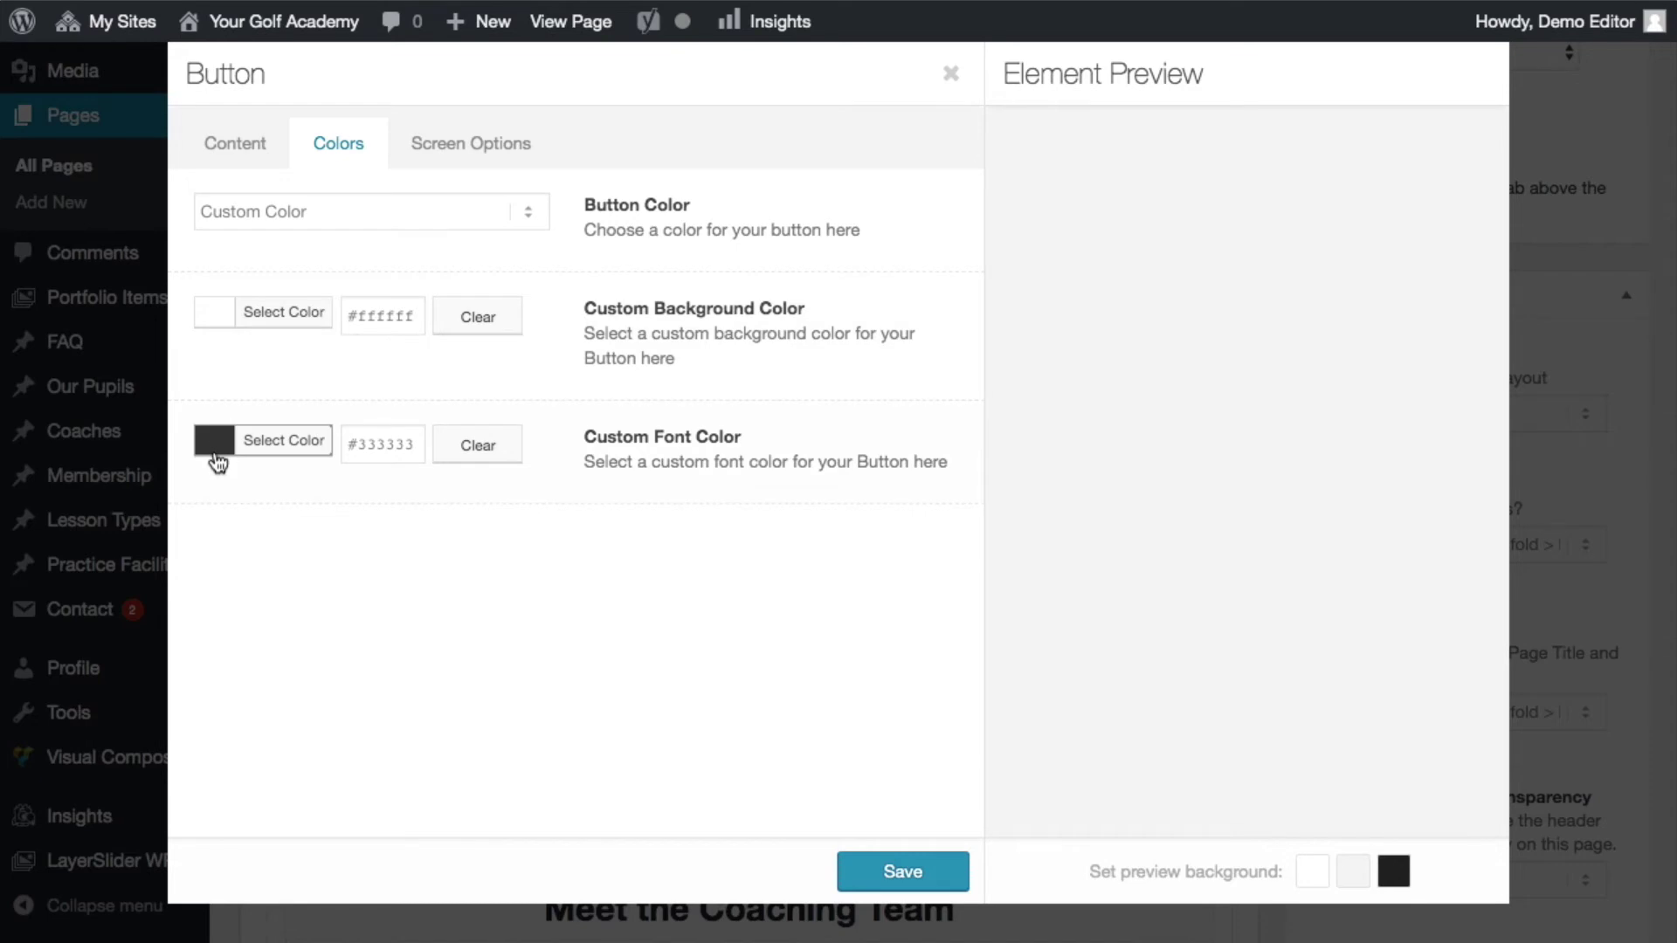
click(220, 313)
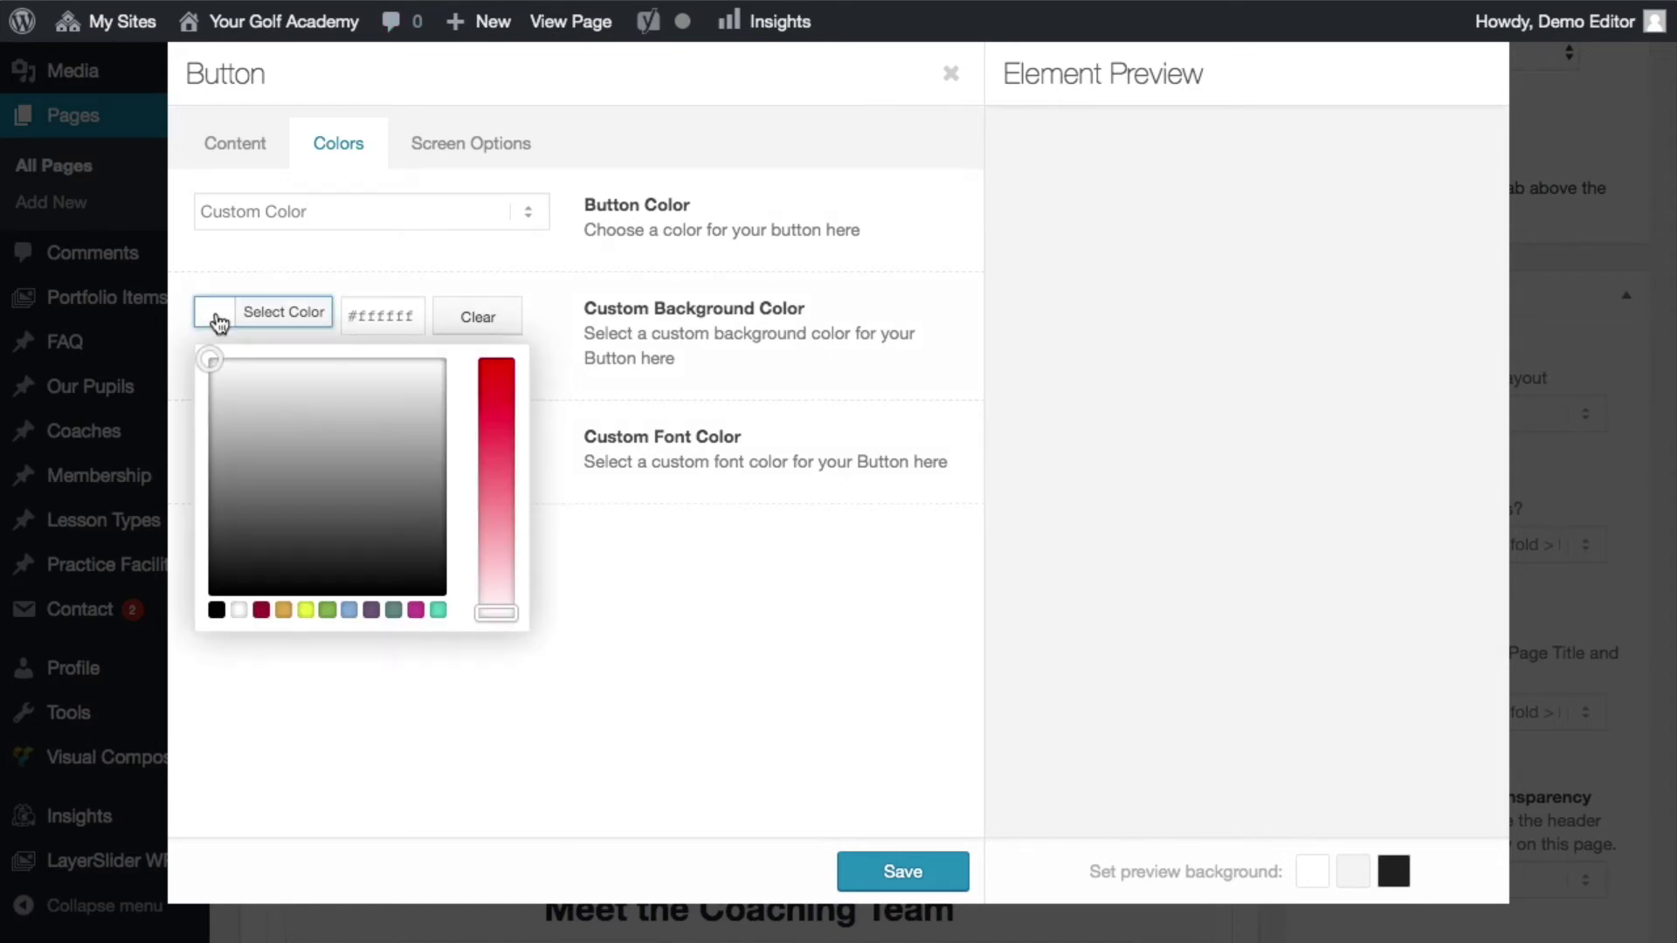
click(217, 610)
click(711, 522)
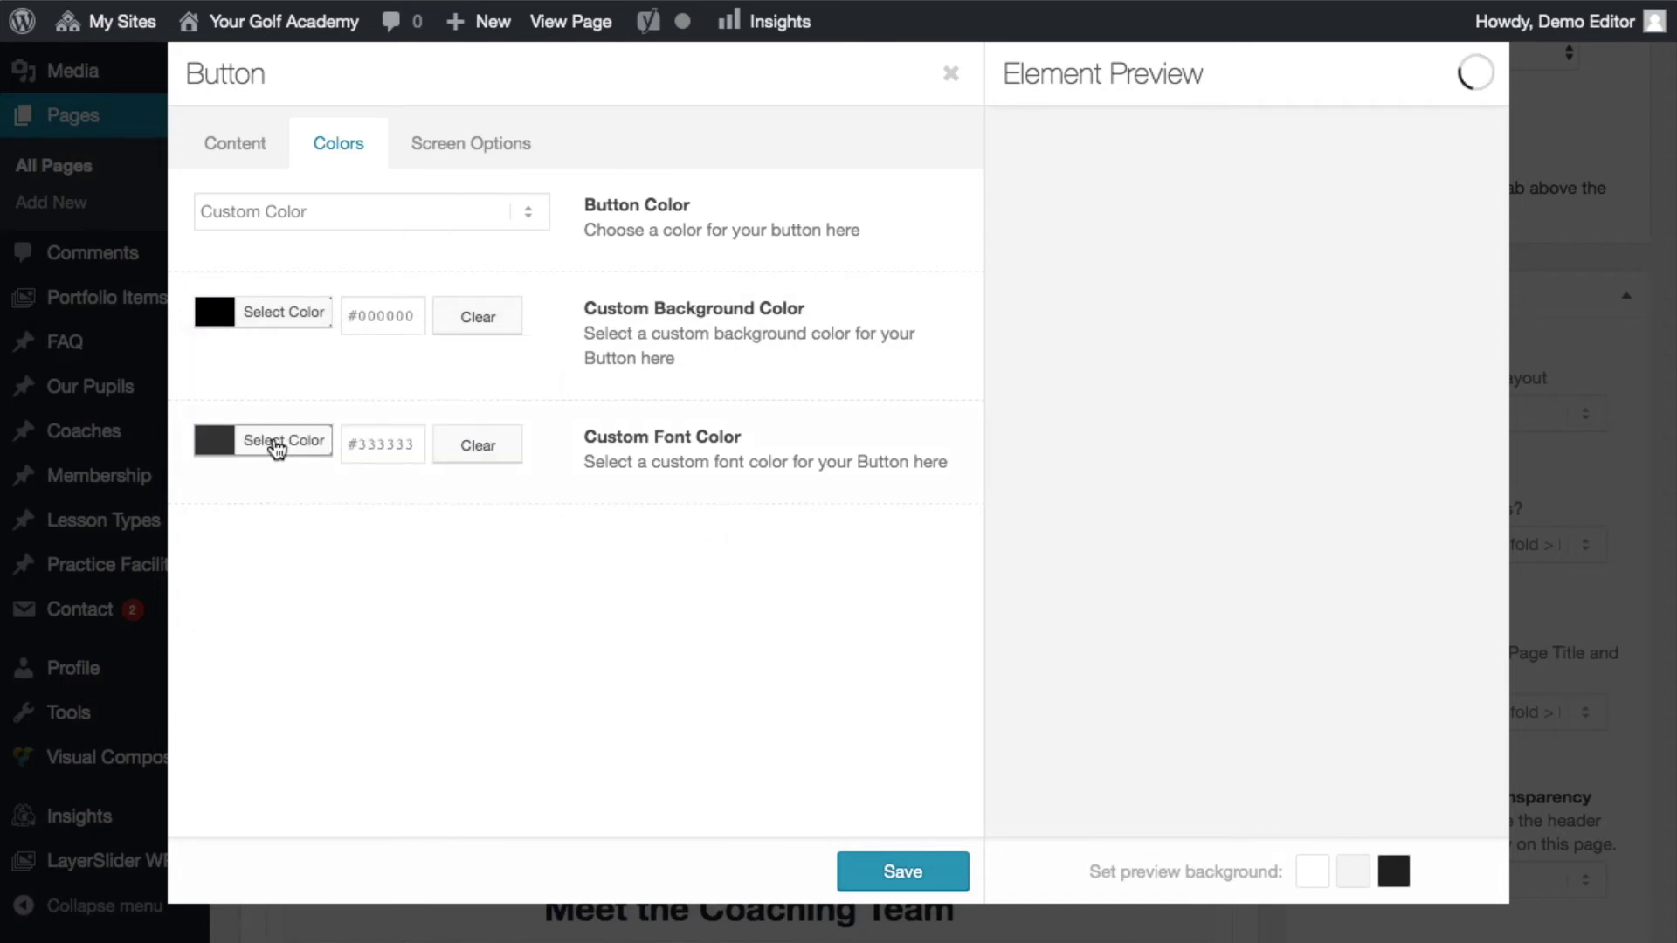
Set the button text colour to crimson #b02b2c, keep the #000000 background, and save
click(217, 441)
click(260, 739)
click(643, 547)
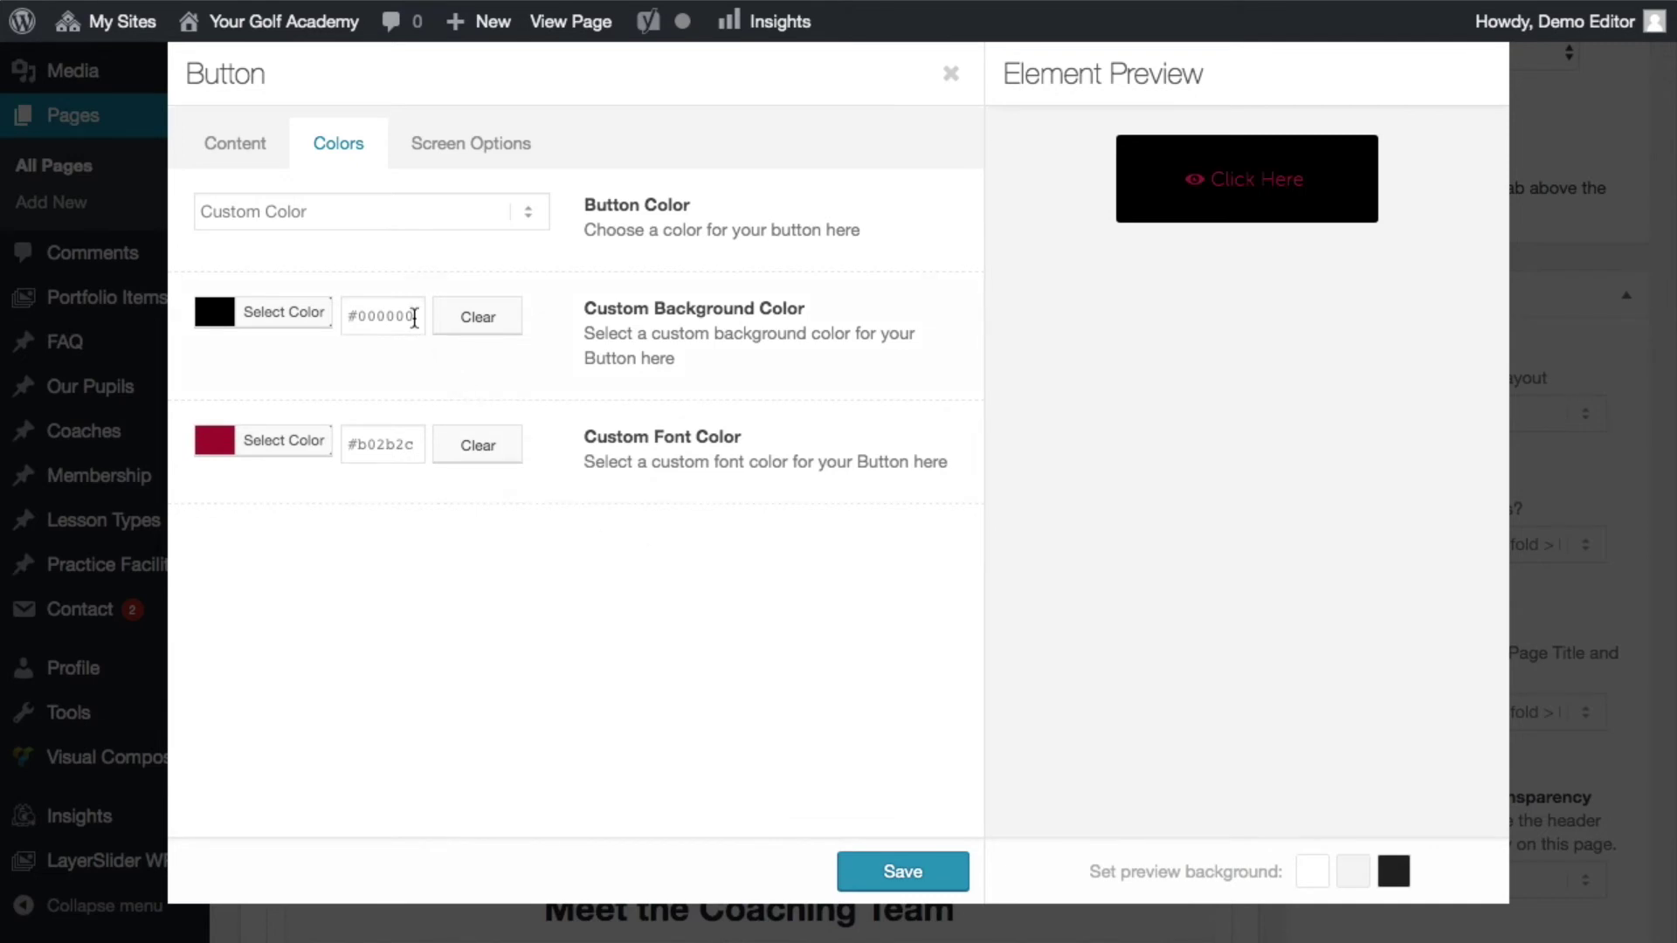
drag(414, 318, 345, 318)
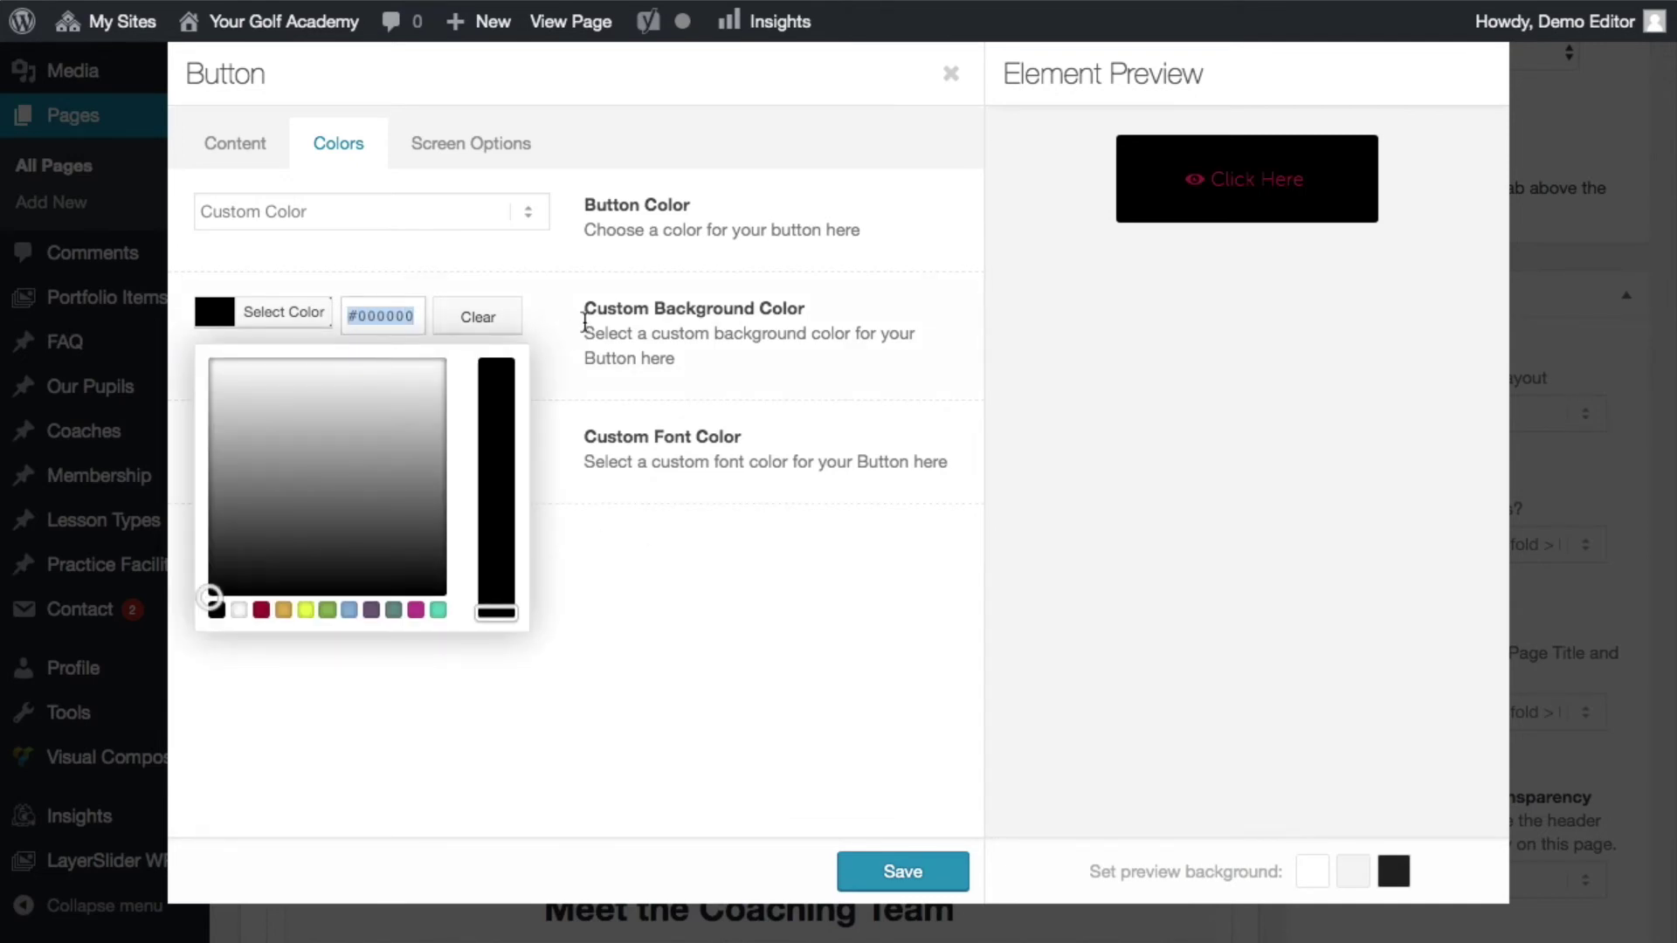
click(584, 323)
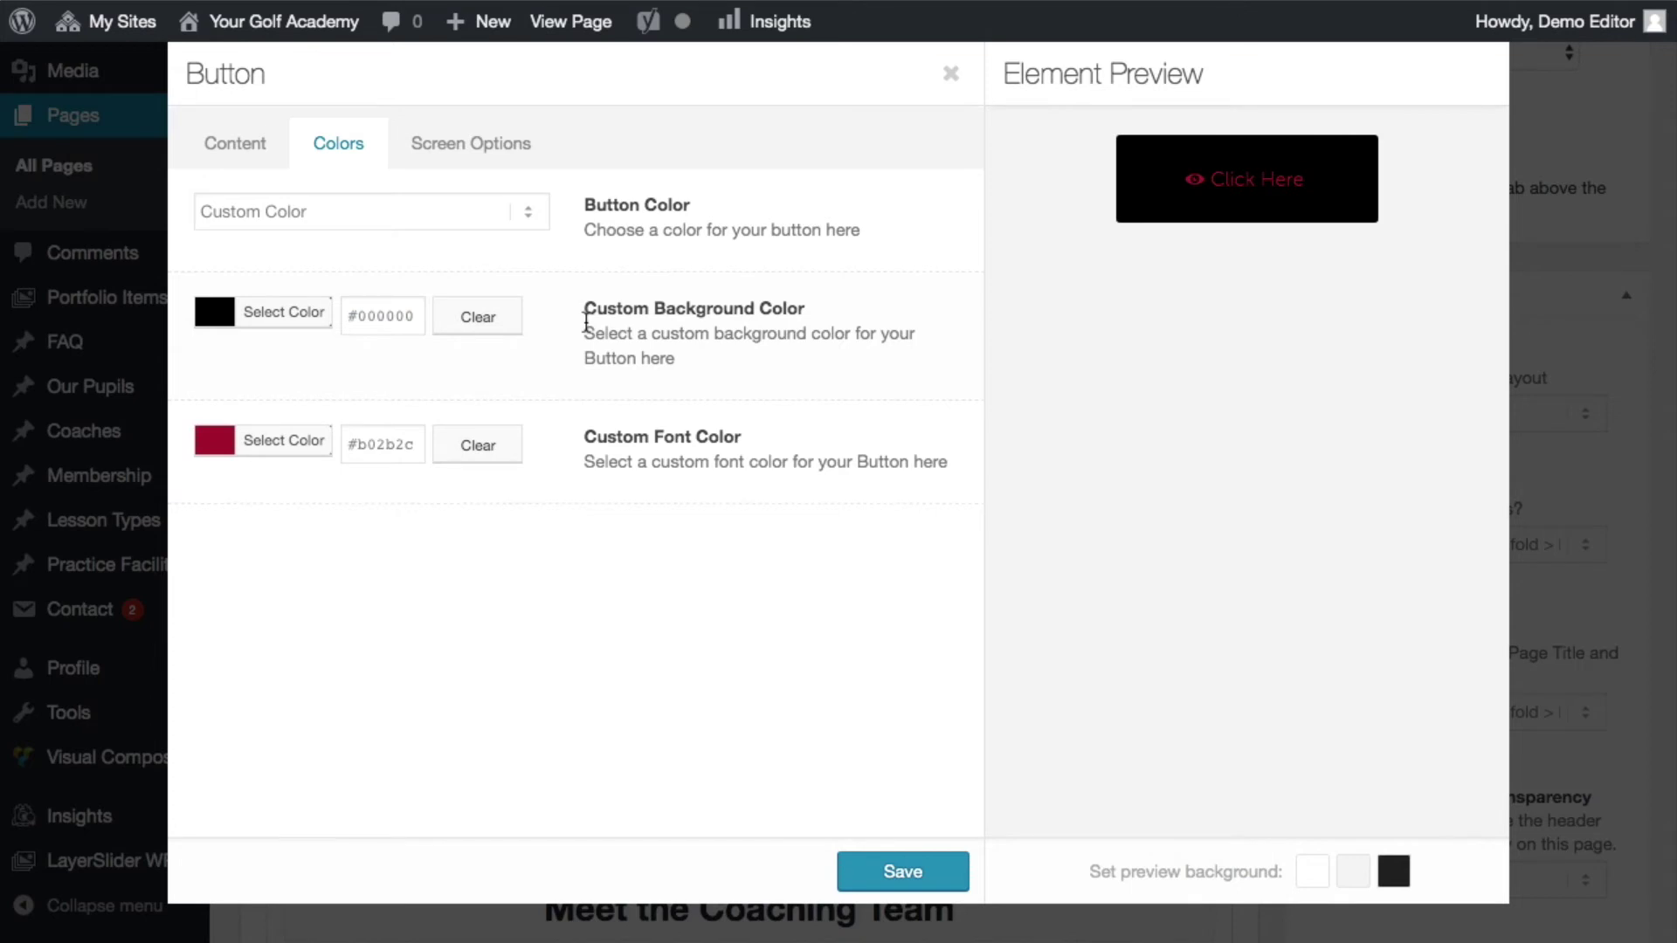
click(903, 872)
scroll(1553, 322, up, 10)
Update the page and reload the live homepage to check the recoloured button
click(1577, 603)
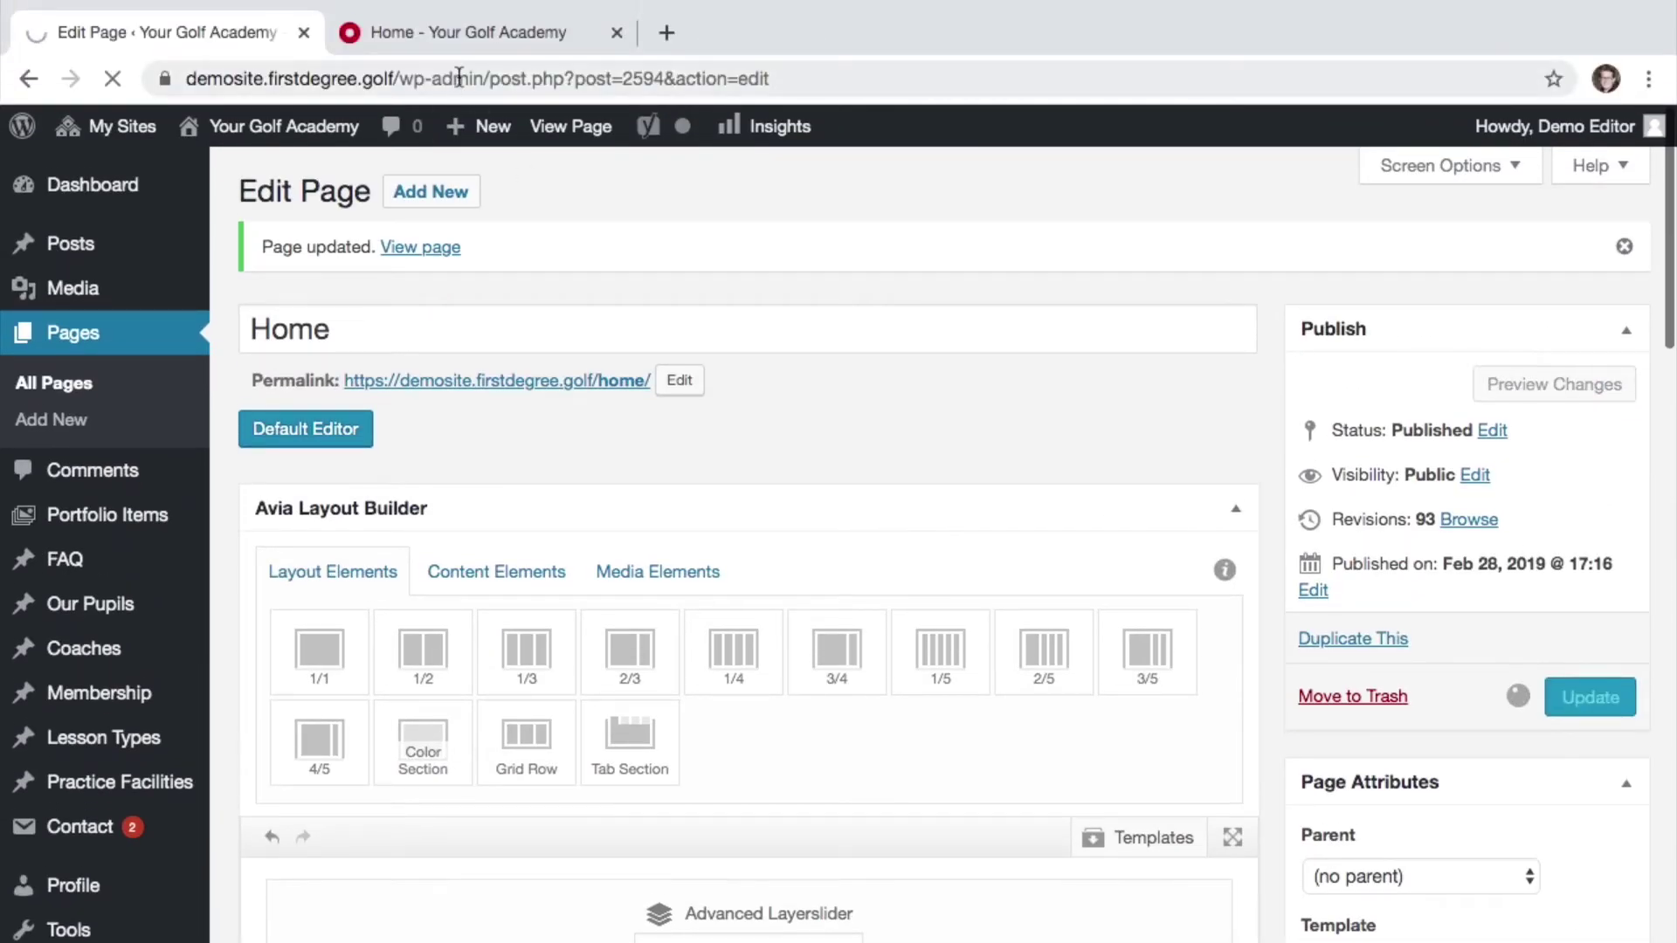
click(470, 51)
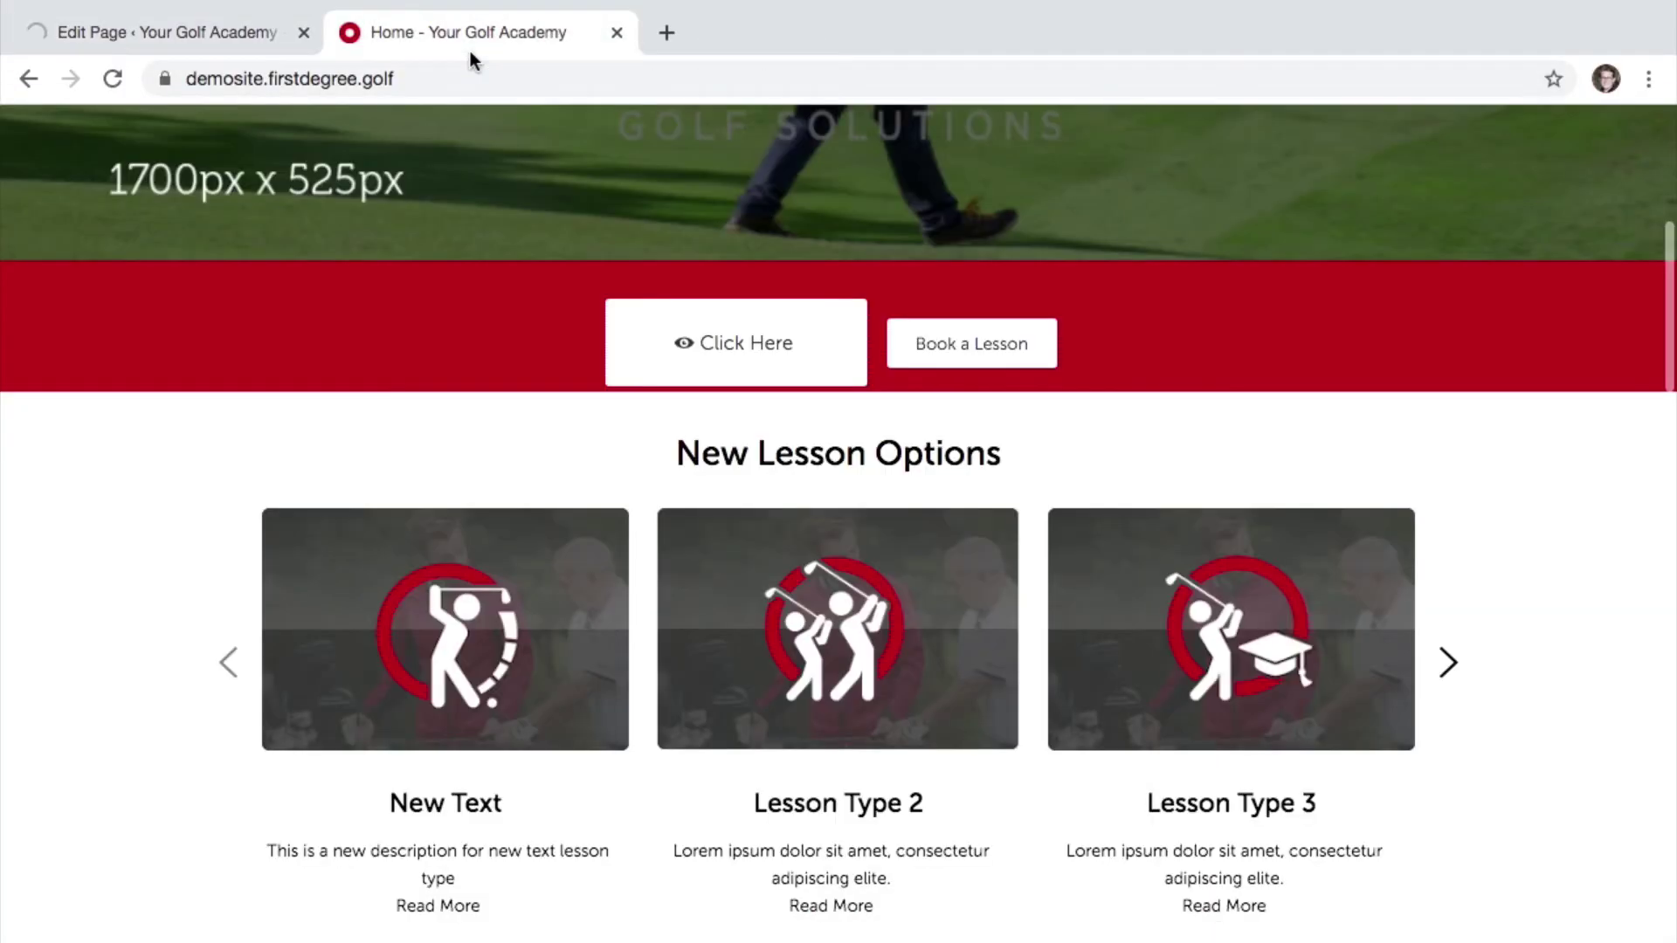
click(453, 80)
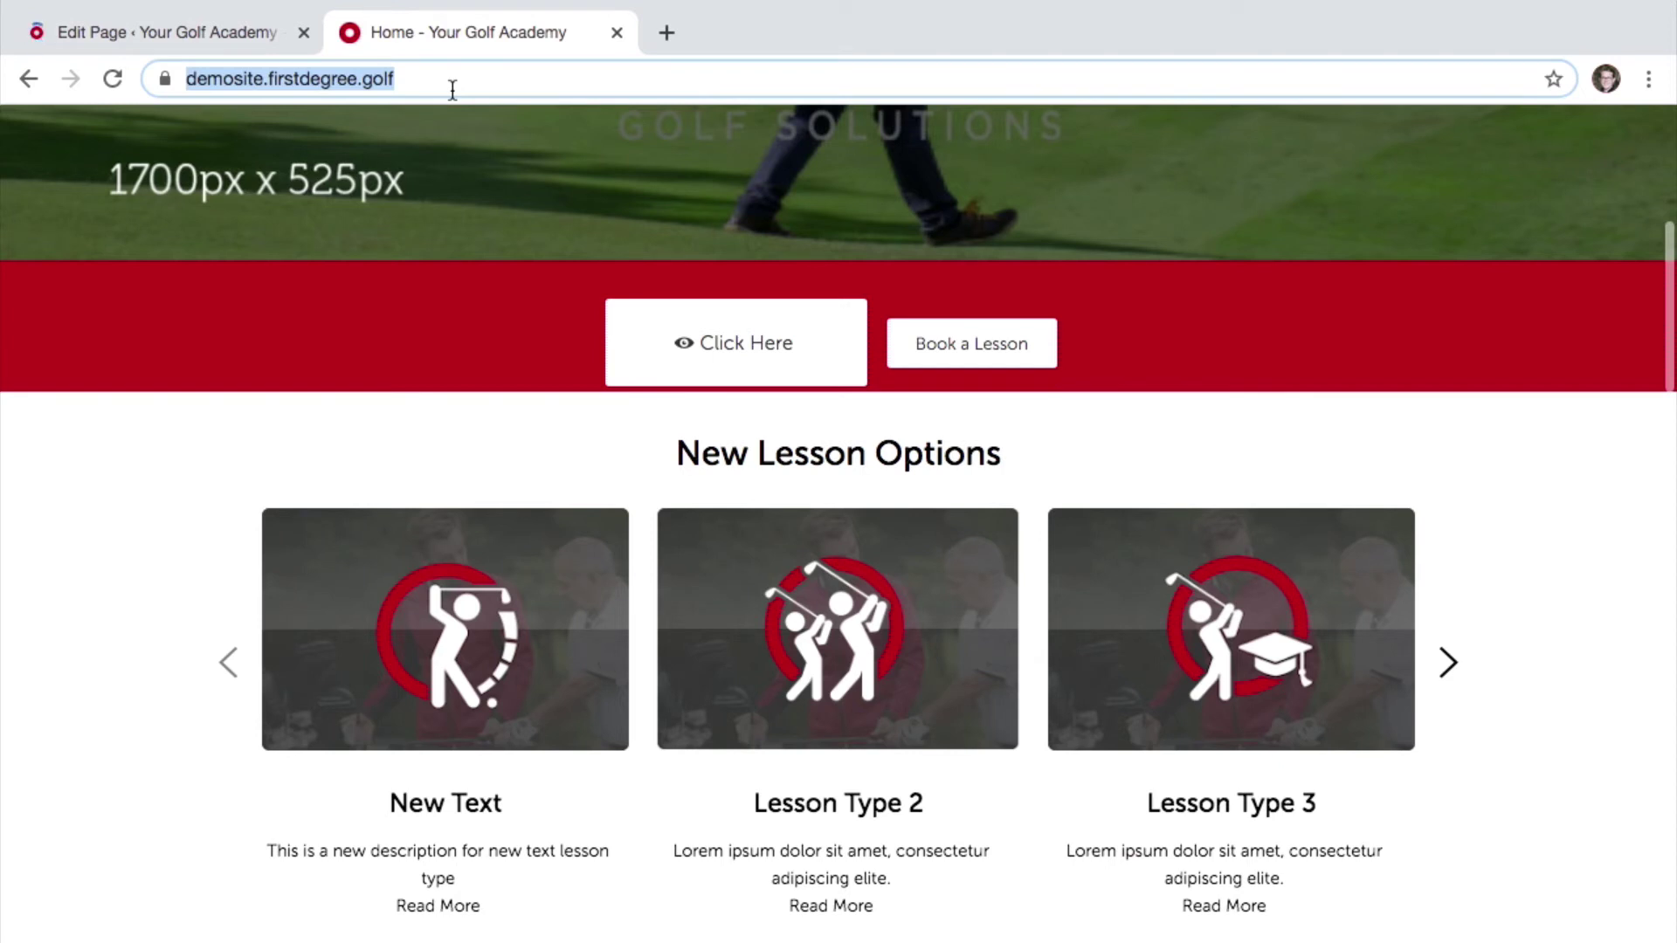
key(Return)
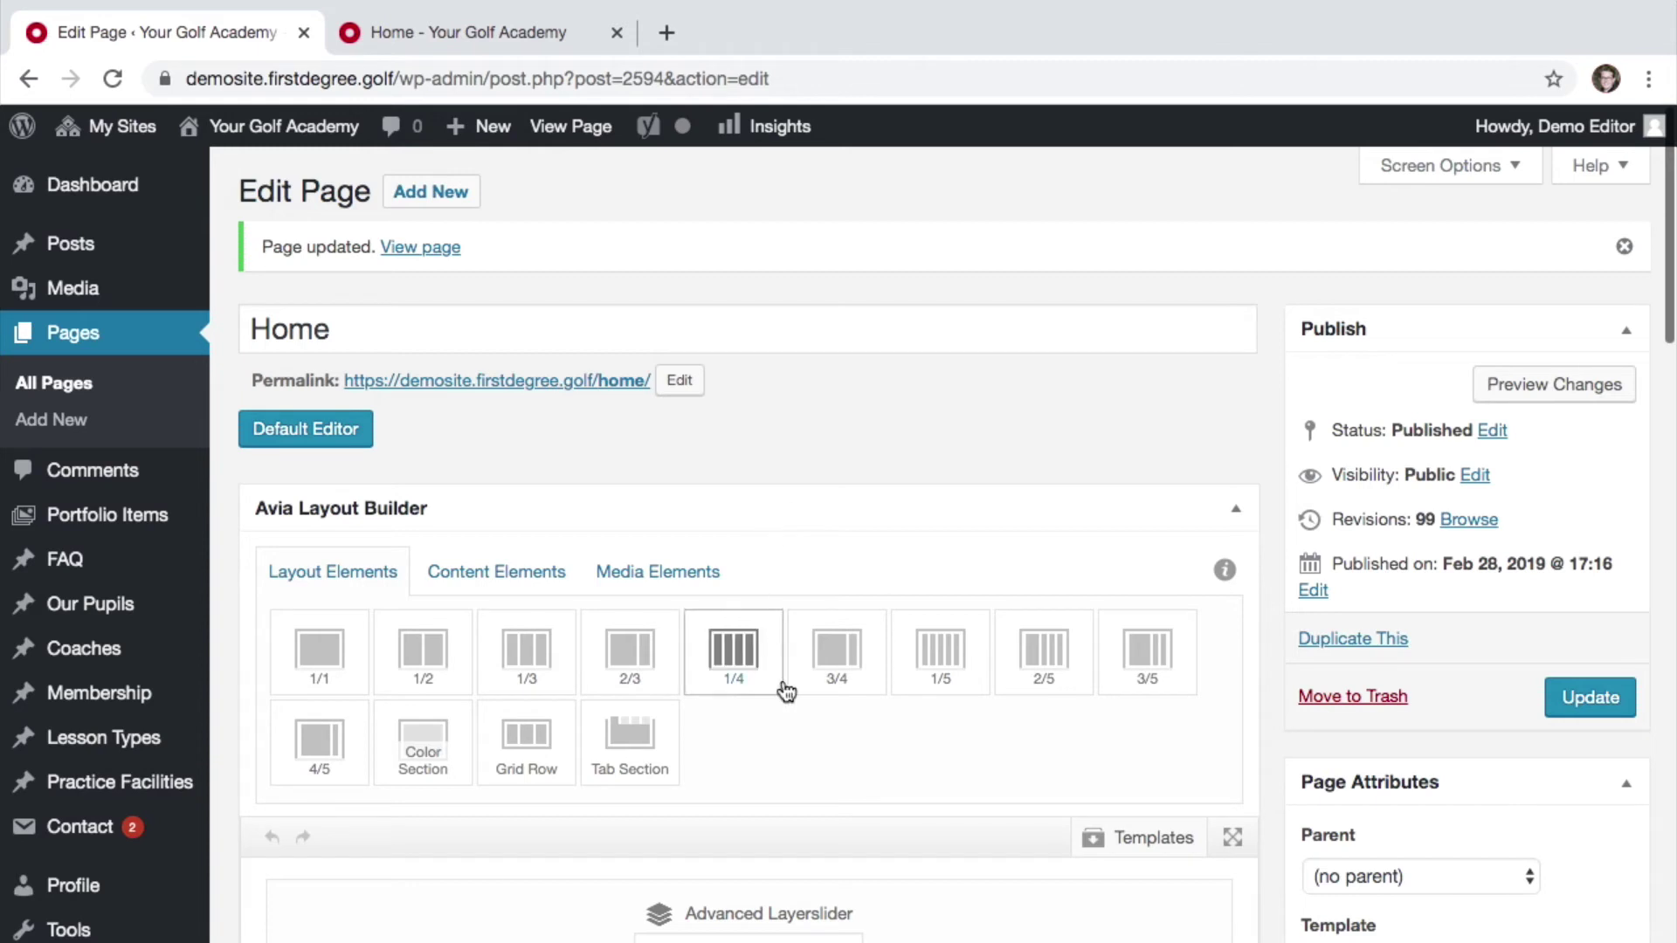
scroll(891, 848, down, 2)
scroll(891, 847, down, 5)
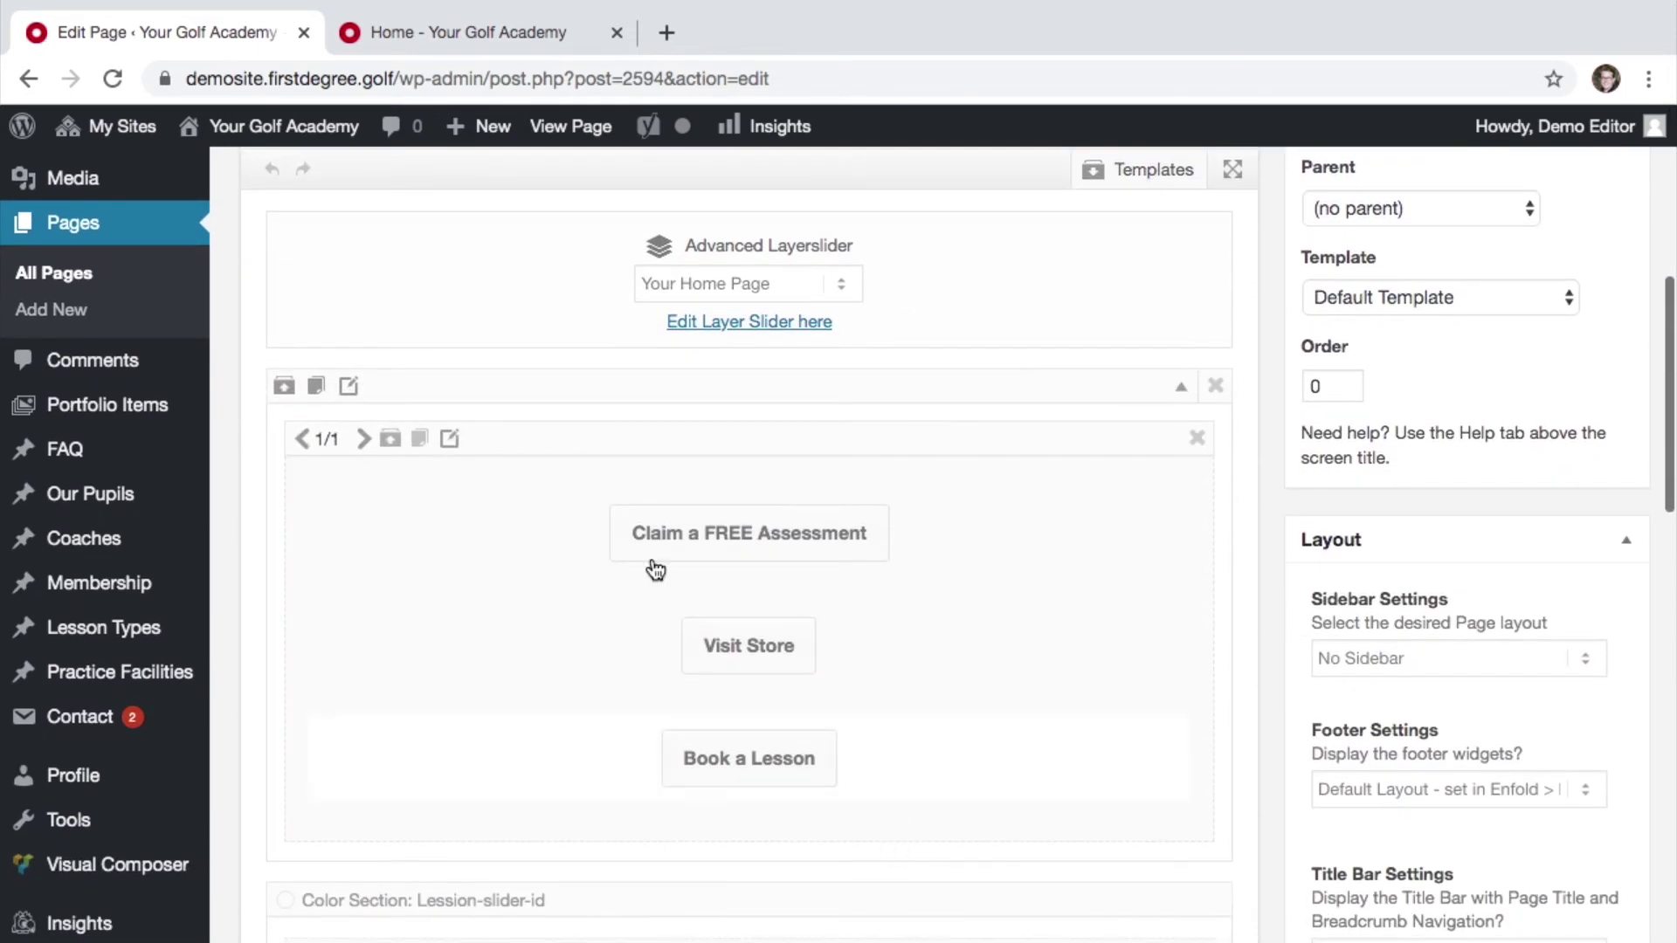
click(411, 31)
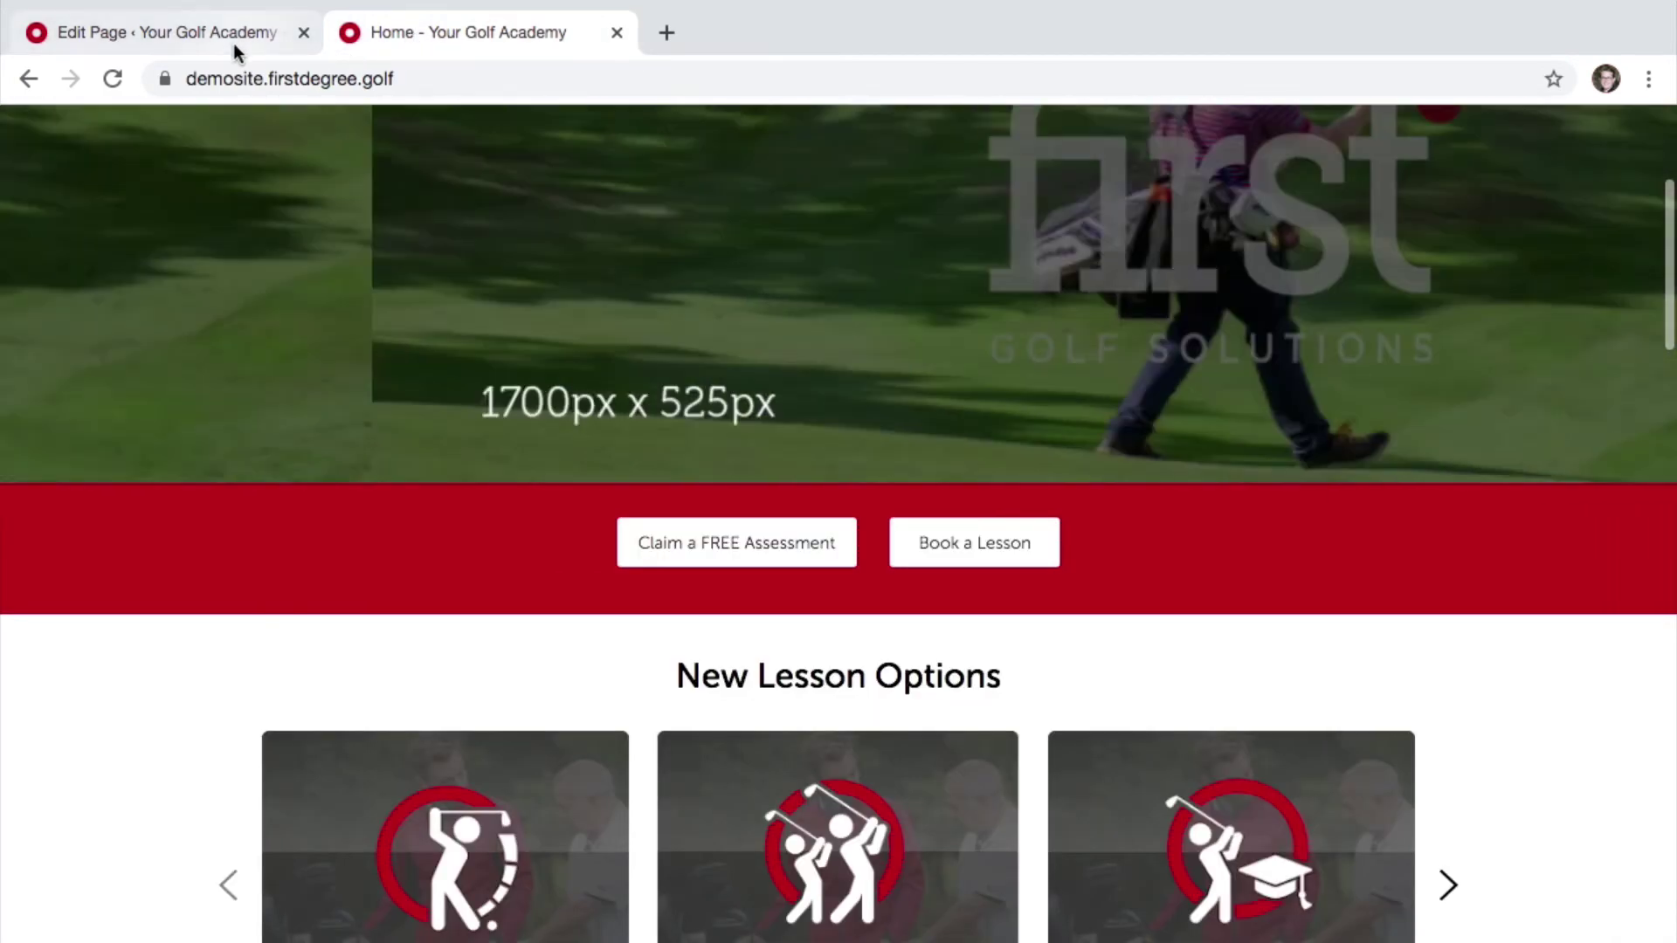
click(233, 42)
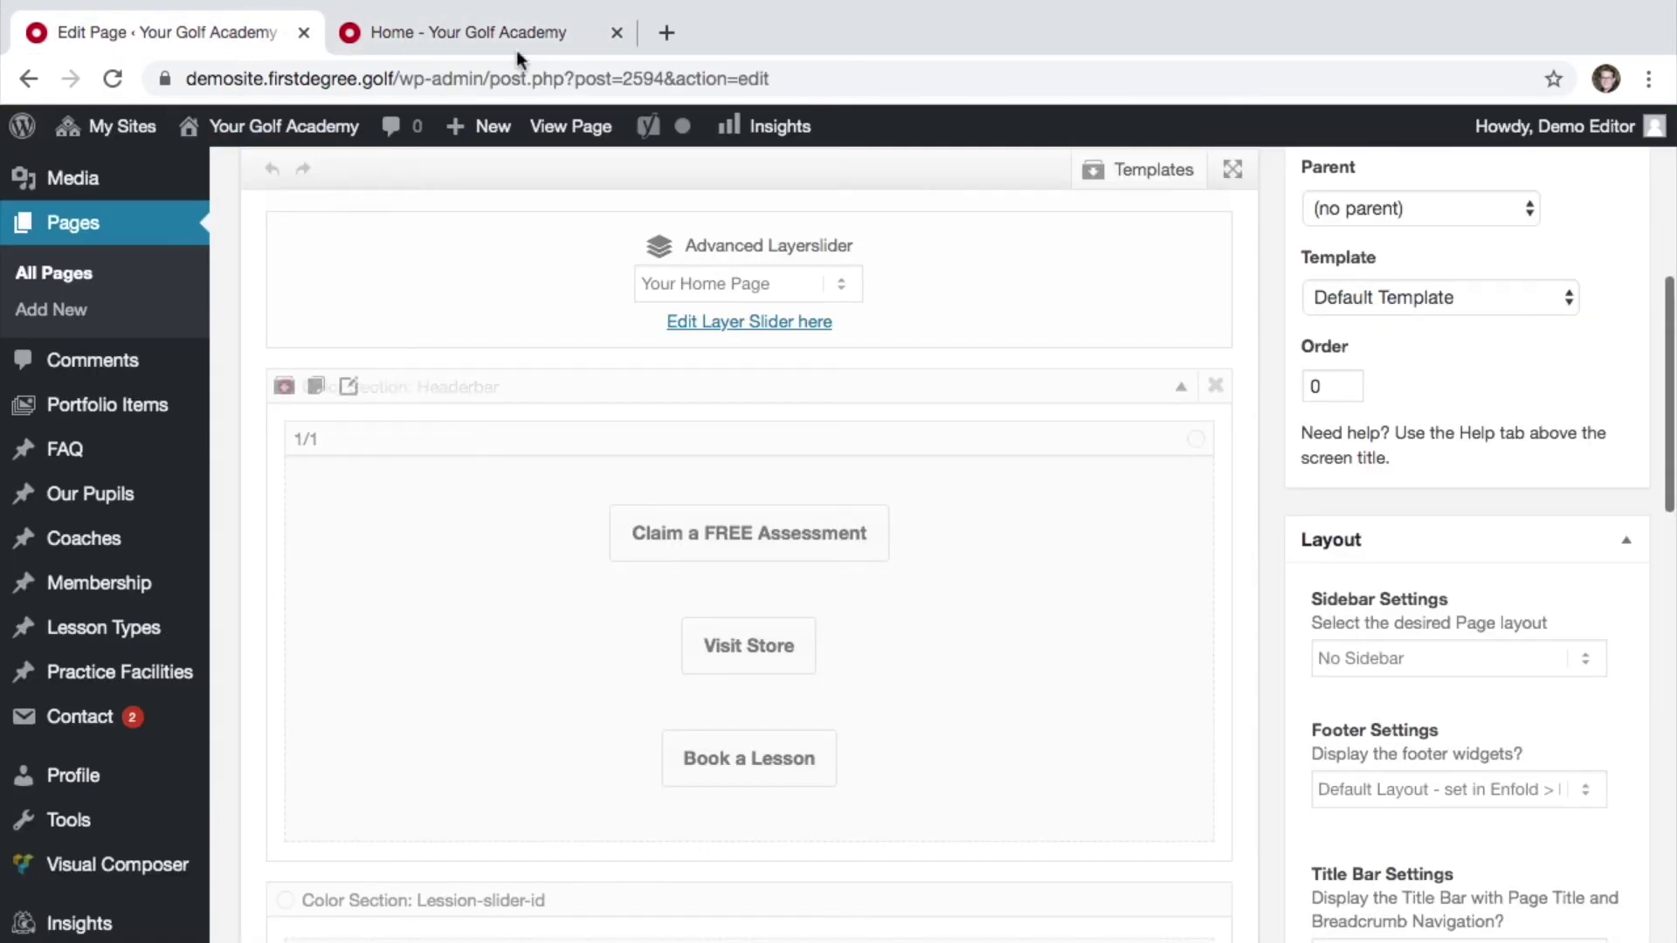
mouse_move(769, 533)
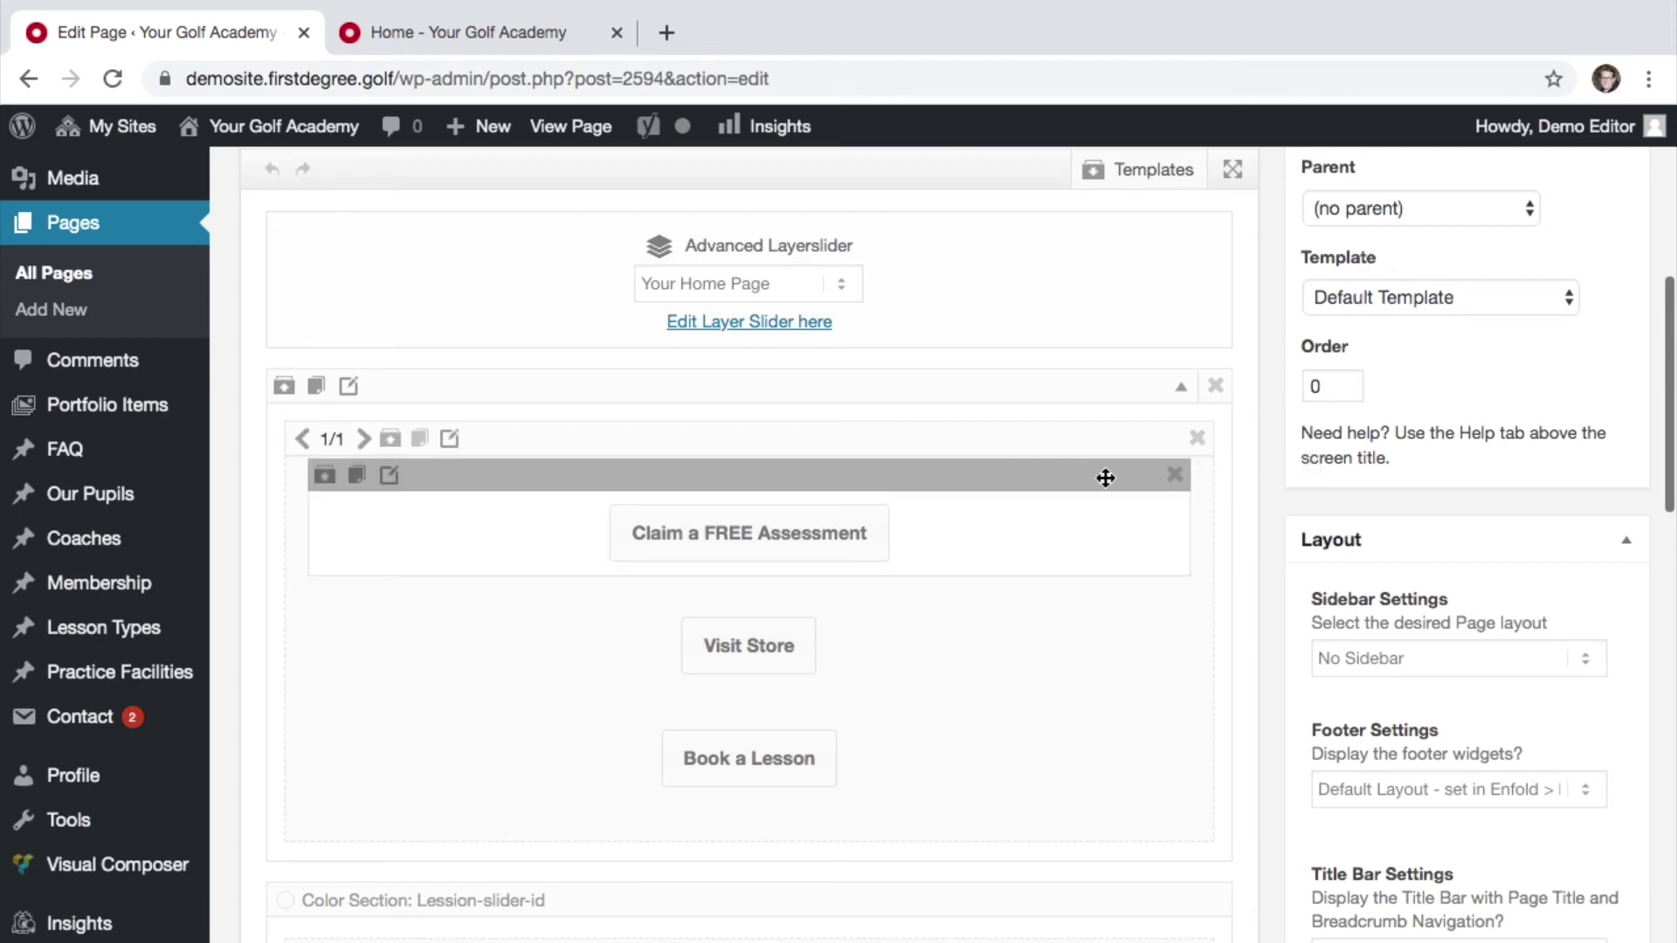
Delete the Claim a FREE Assessment button element and update the Home page
click(1175, 476)
scroll(1622, 389, up, 8)
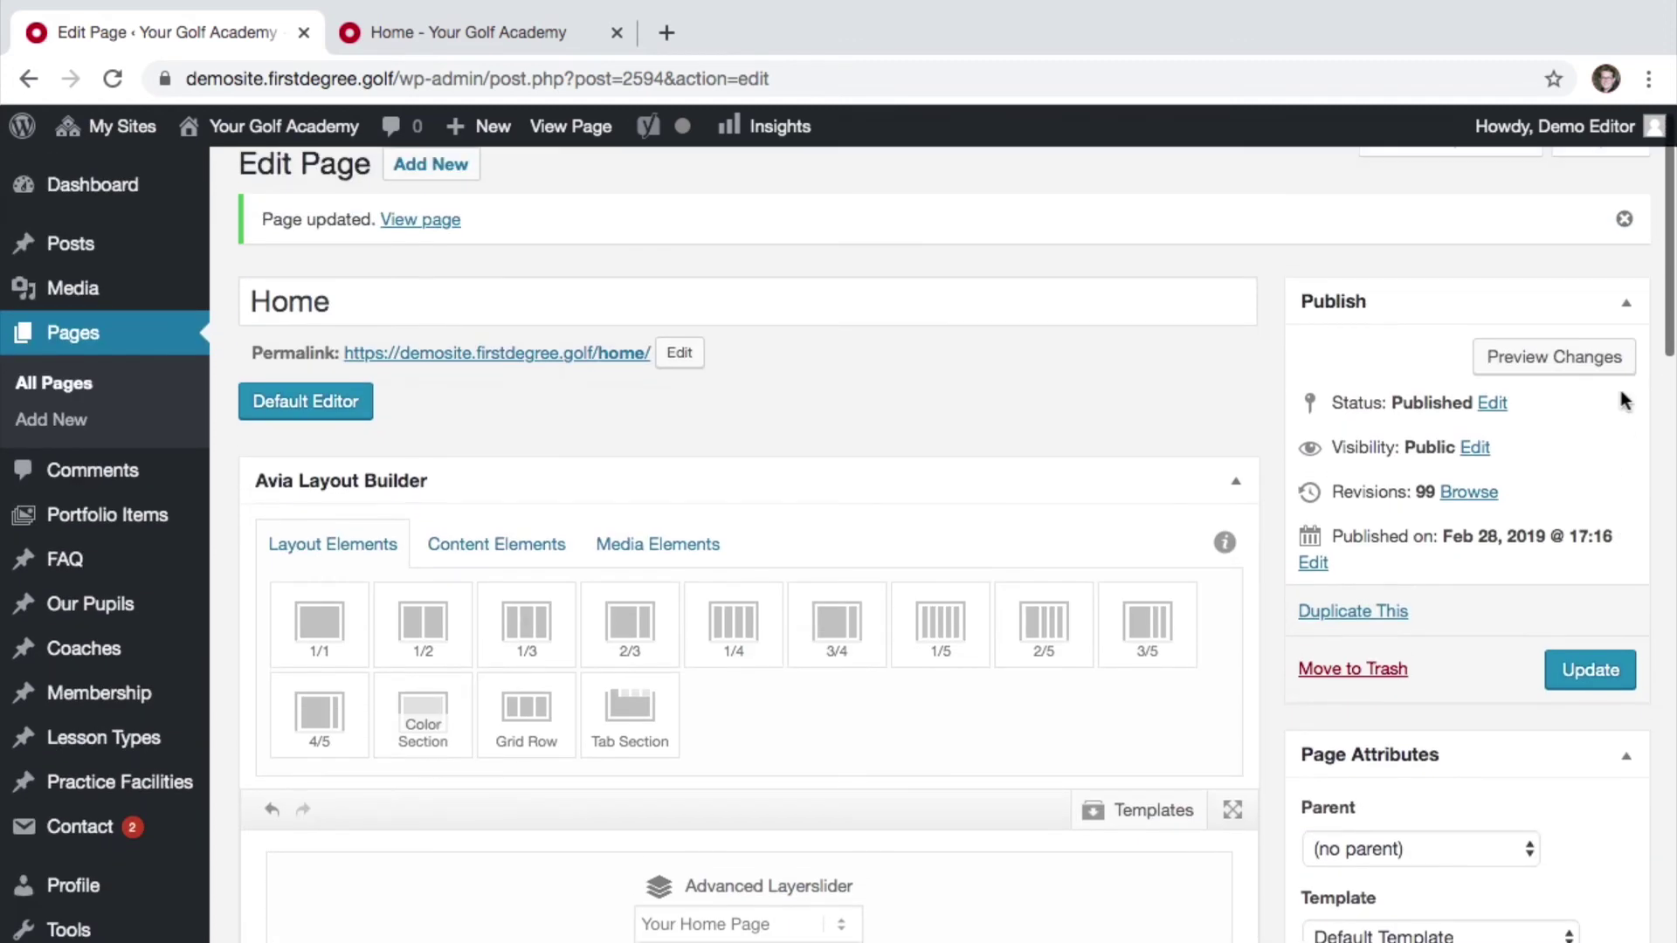
right_click(1602, 668)
click(1627, 671)
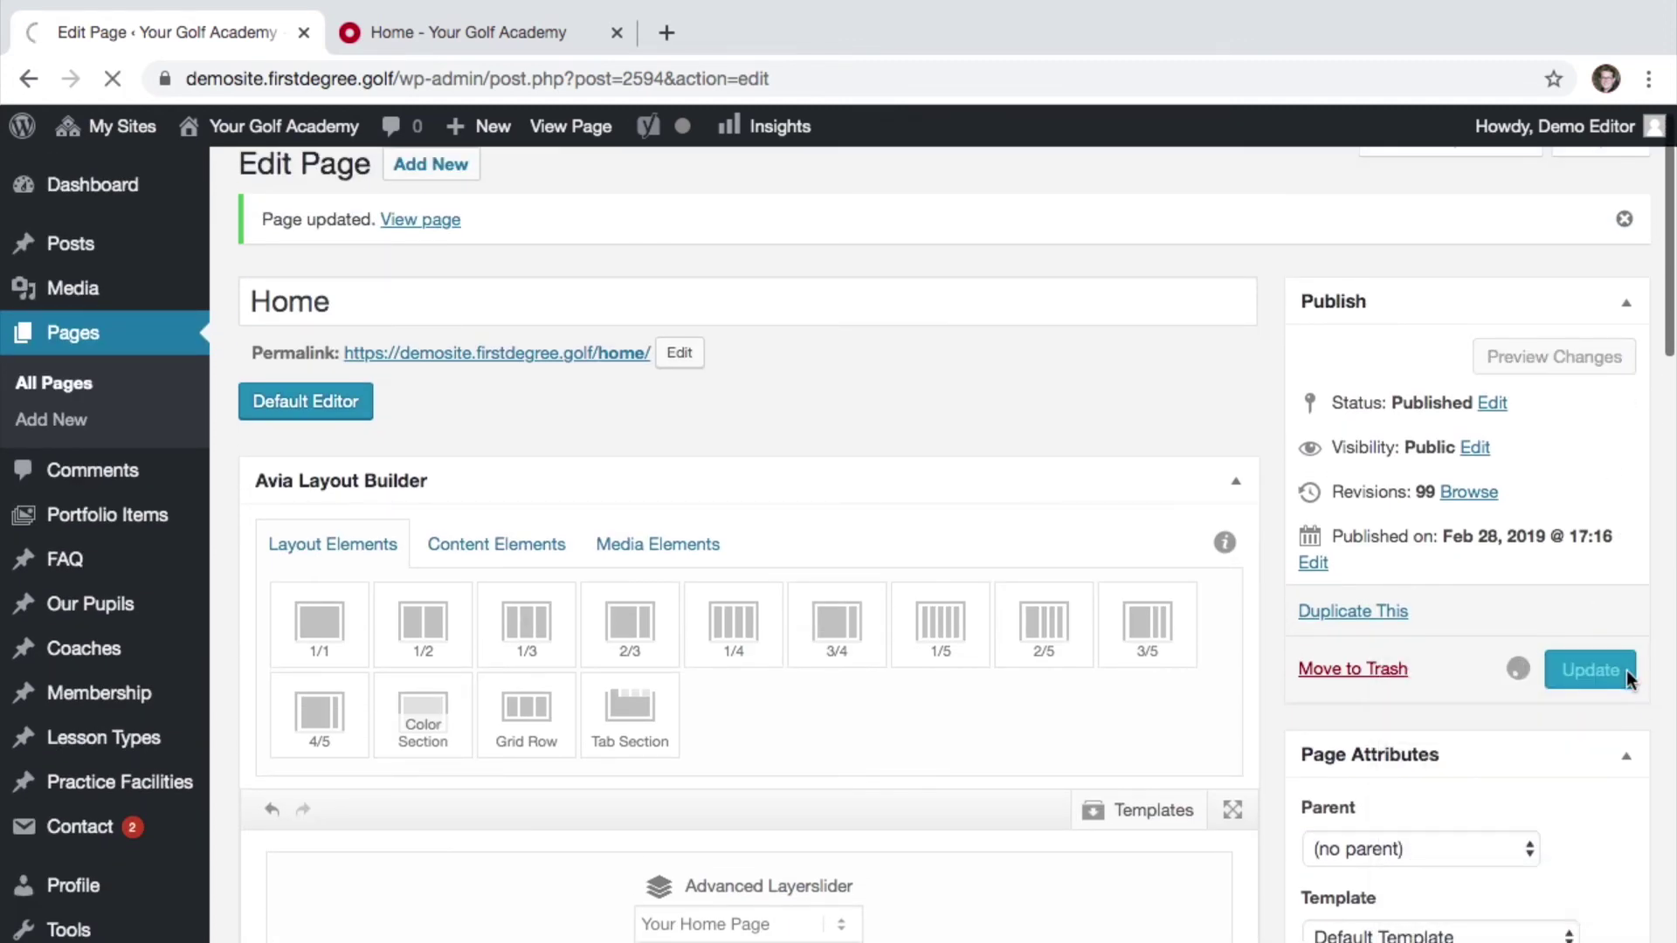
Reload the live homepage to confirm the button is gone, then return to the editor
click(432, 30)
click(429, 77)
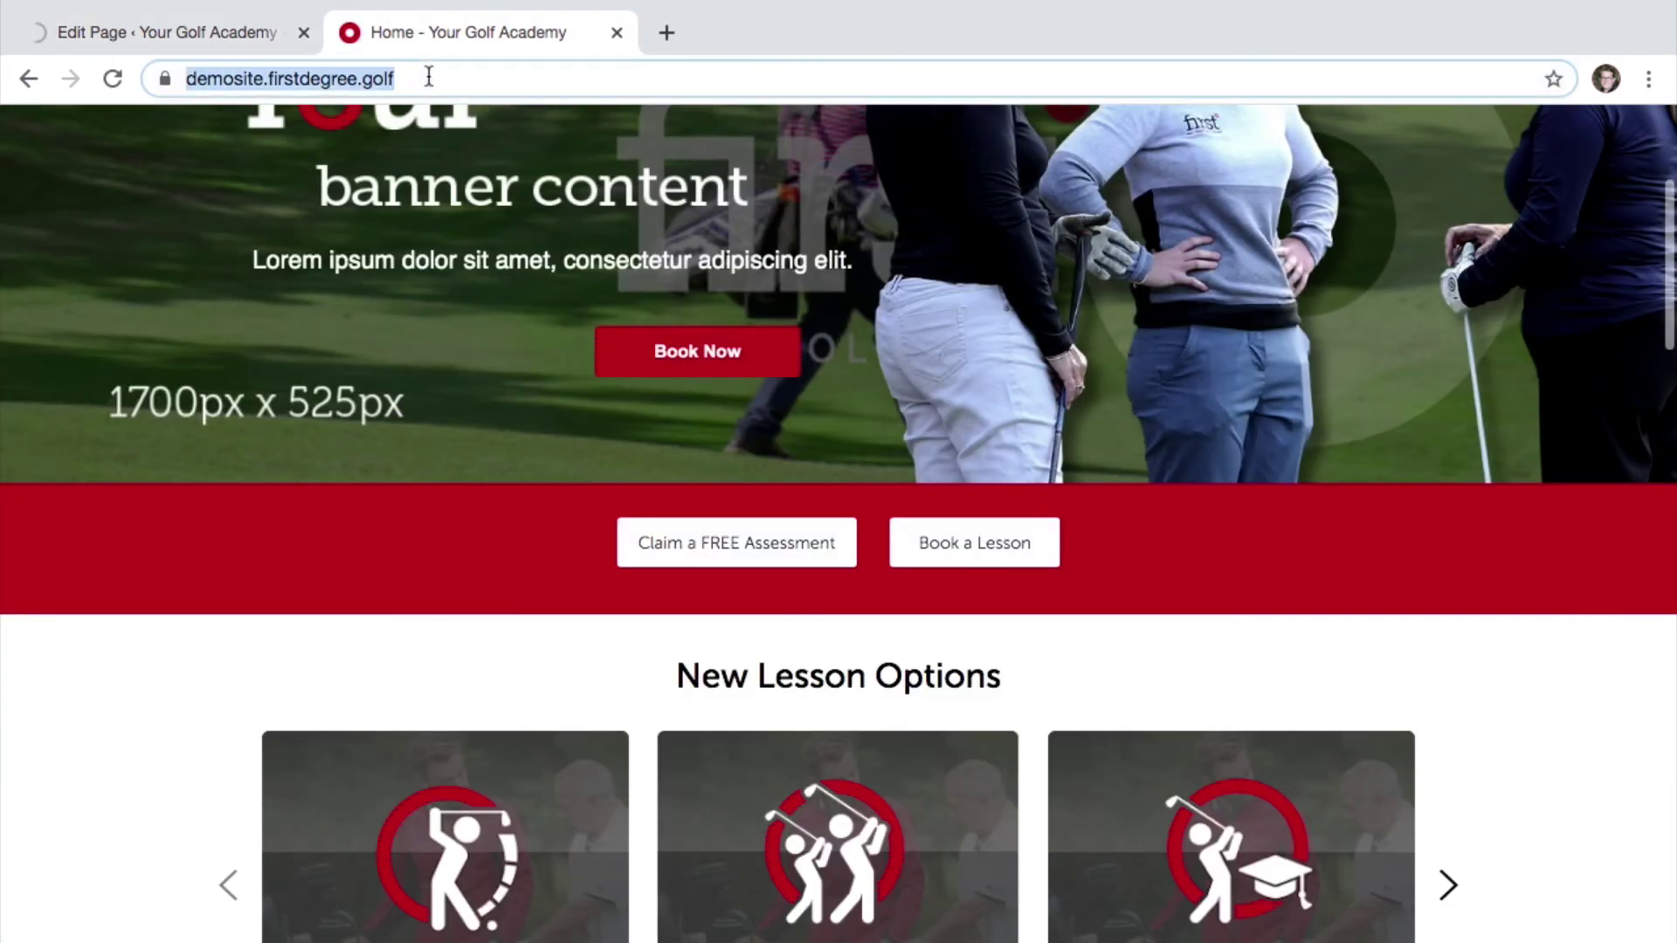
key(Return)
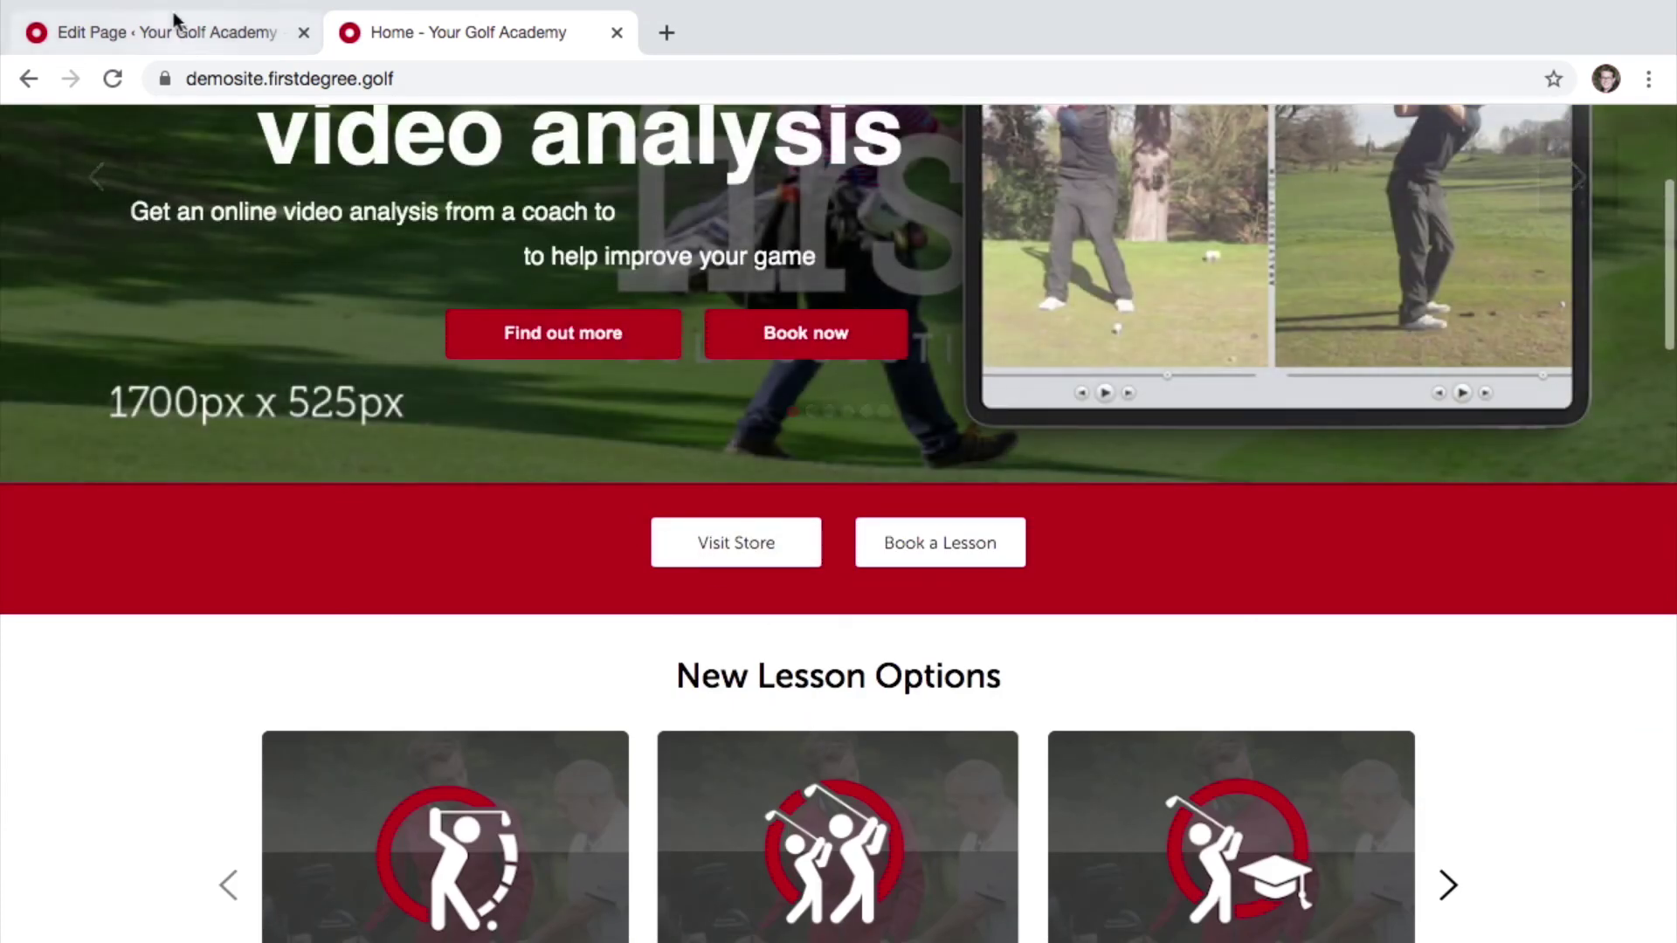
click(184, 31)
Check the current header button order on the live homepage, then go back to the editor
scroll(794, 662, down, 2)
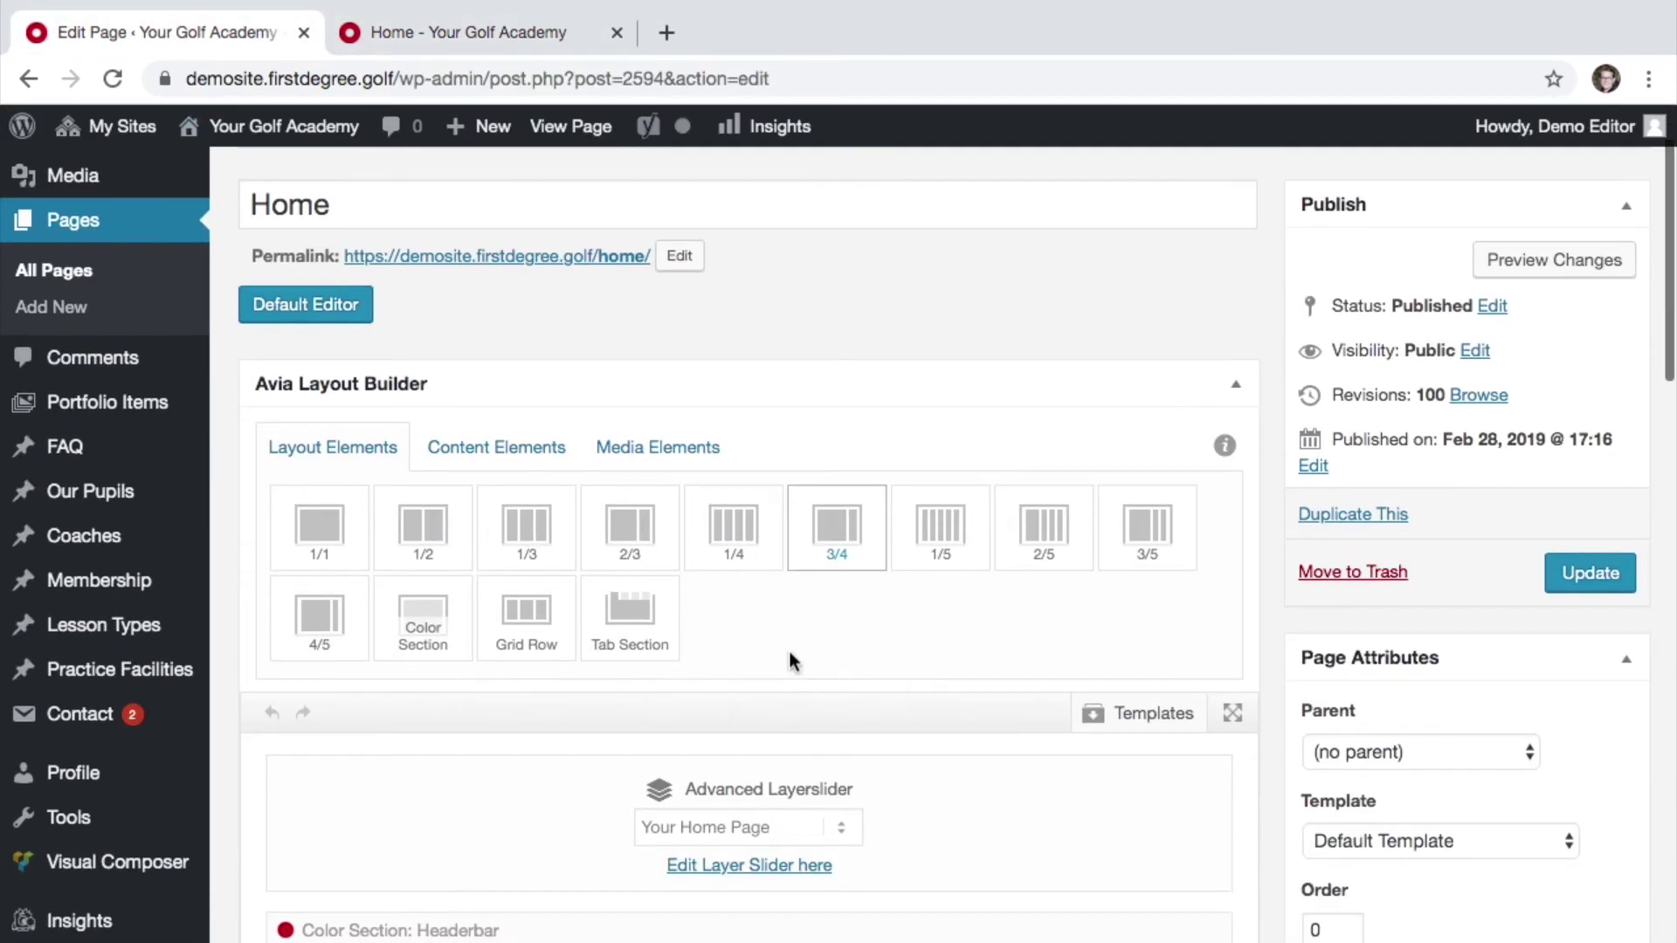
scroll(791, 663, down, 5)
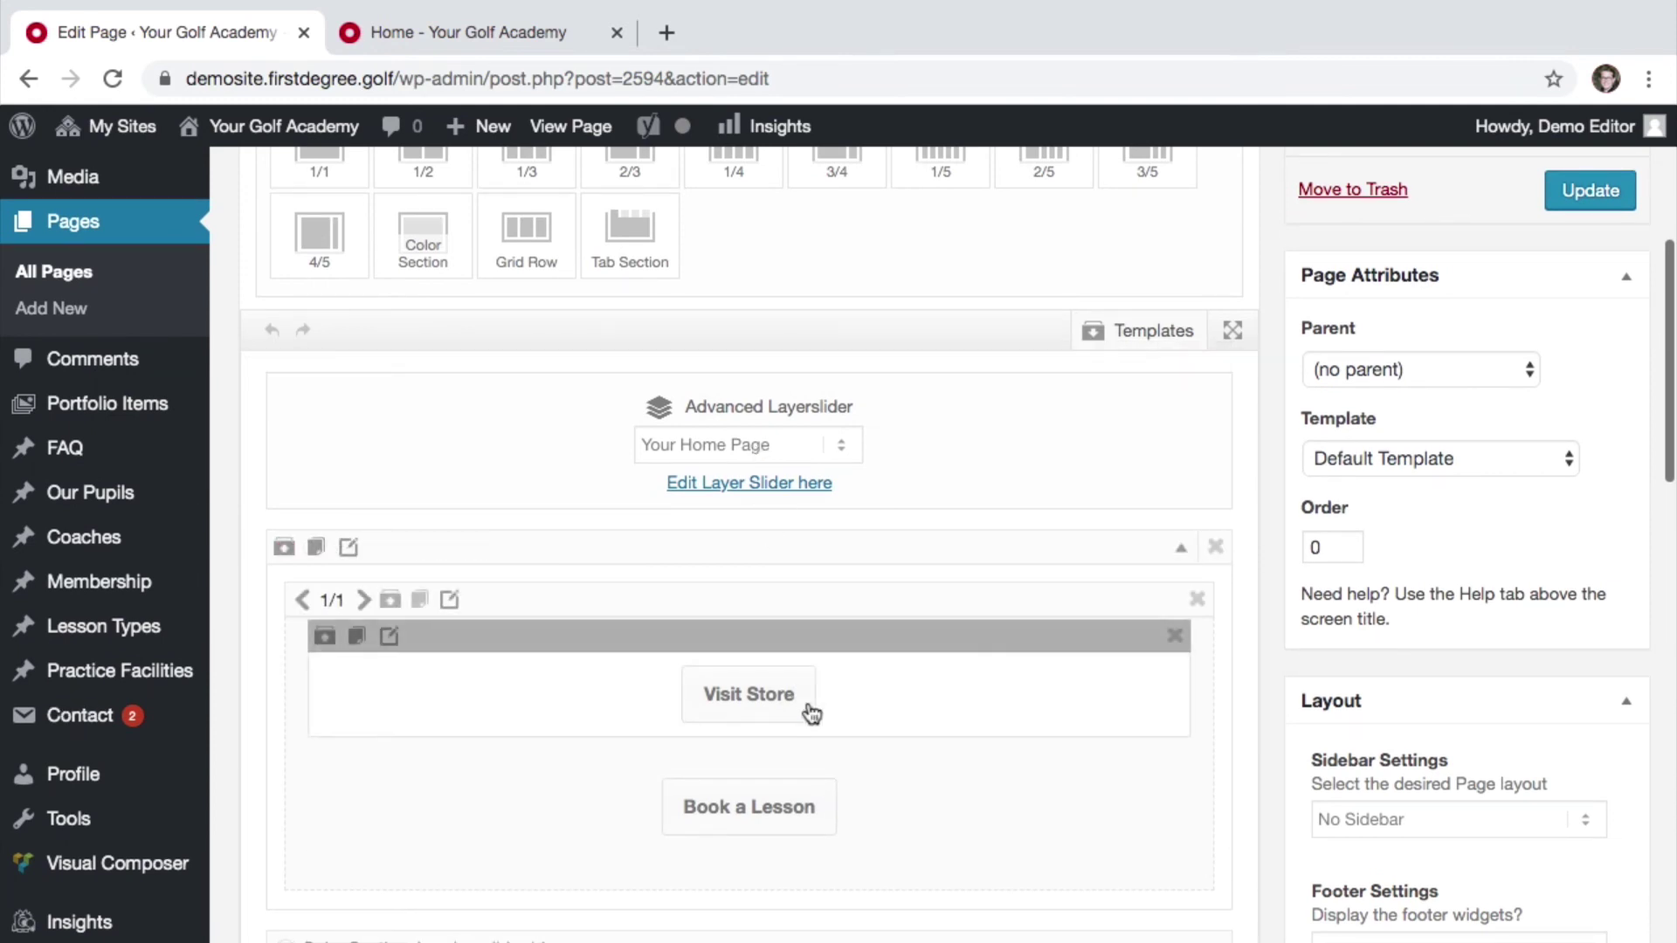
click(377, 34)
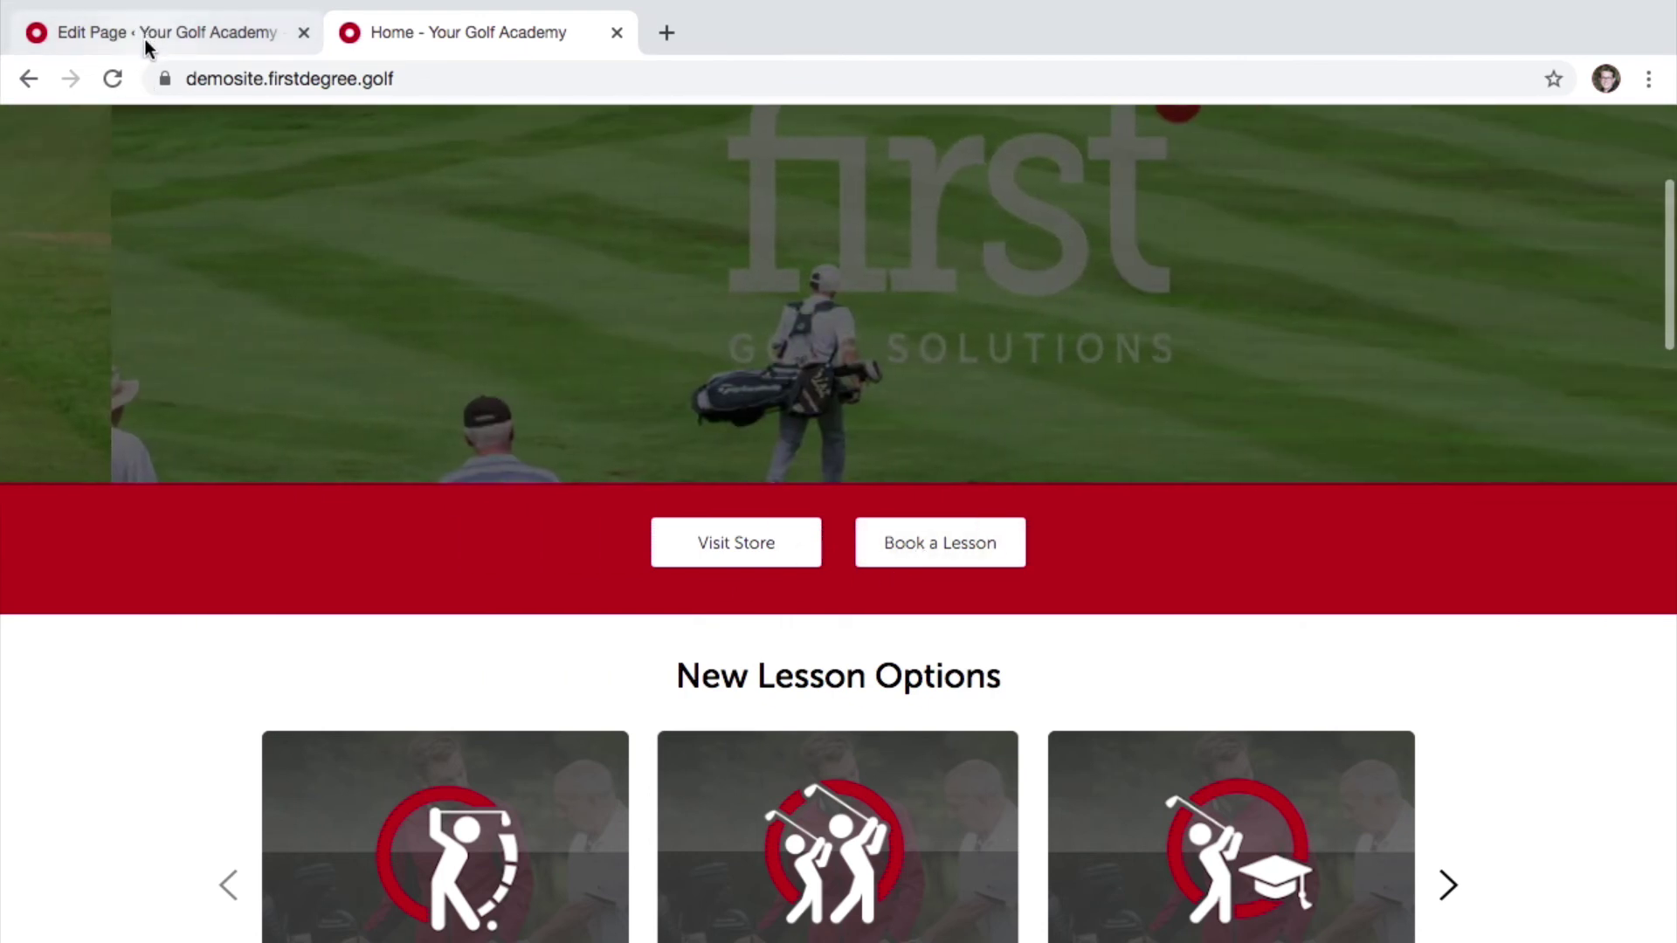
click(144, 39)
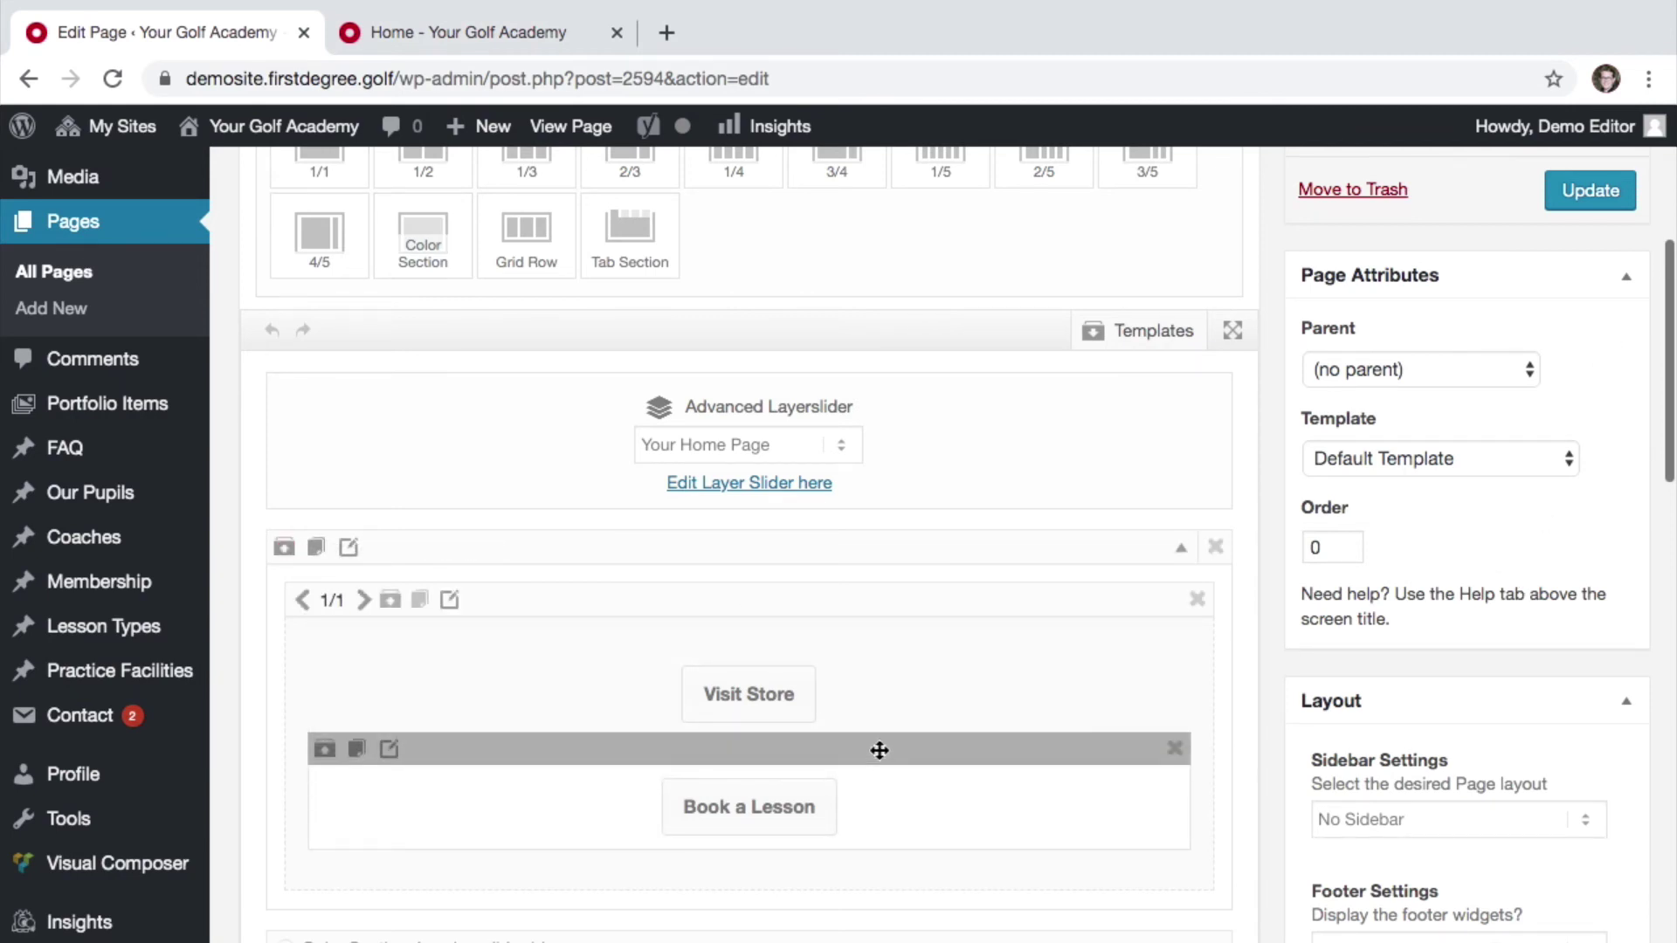
Drag the Book a Lesson element above Visit Store in the Headerbar section
drag(880, 750, 813, 715)
drag(783, 707, 705, 644)
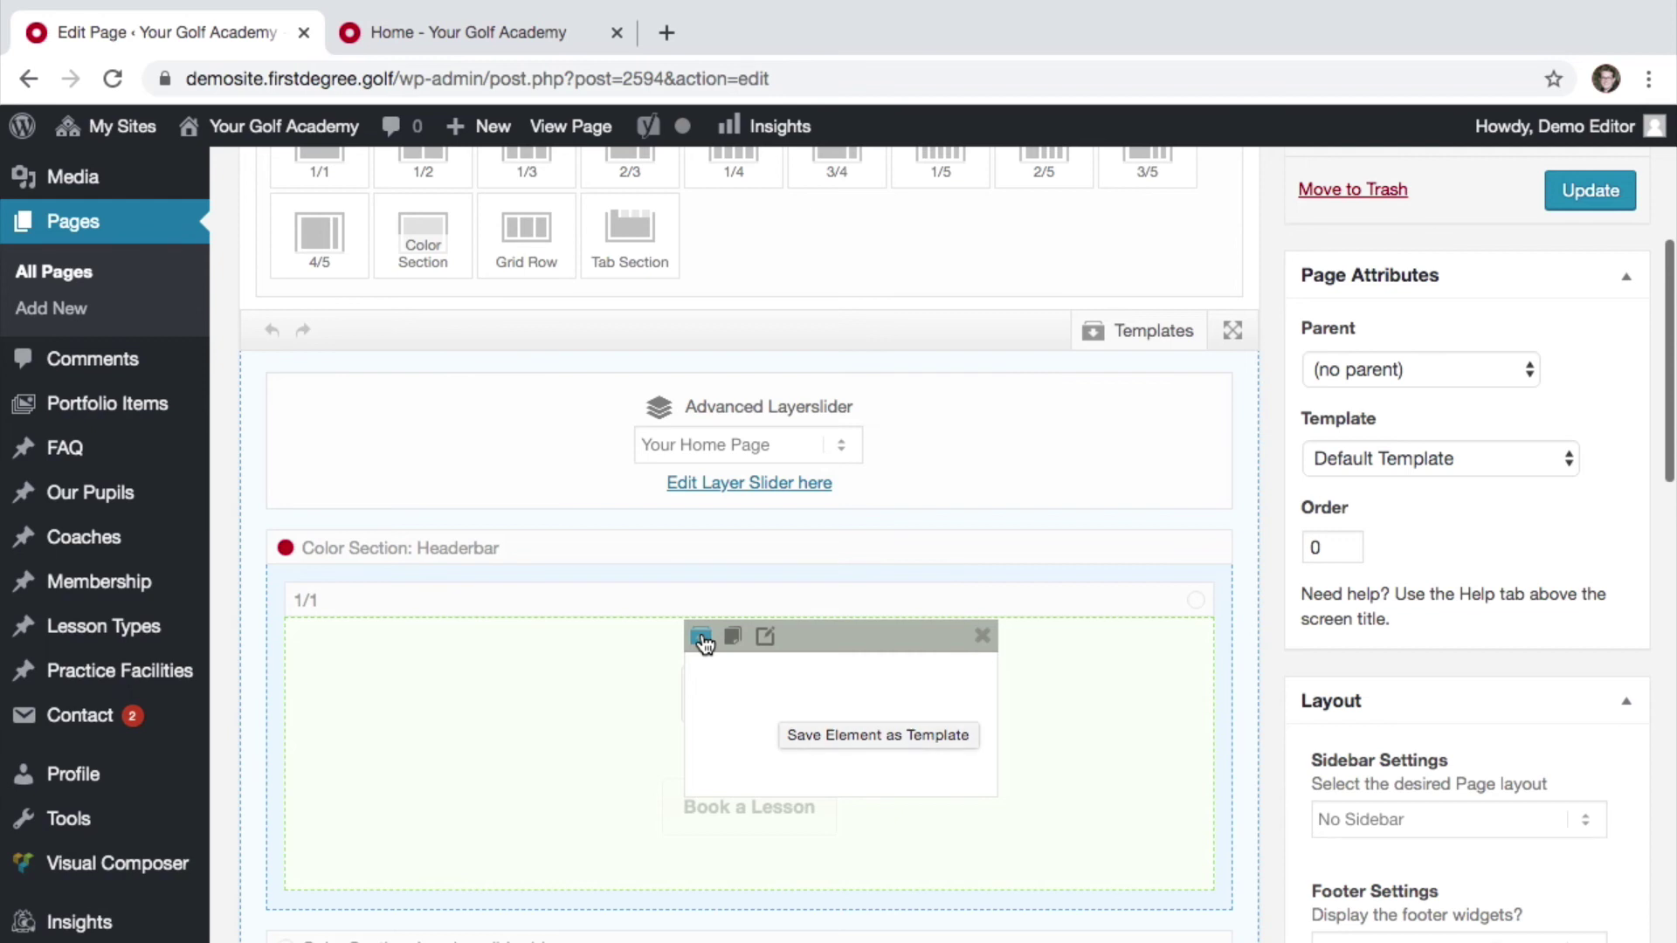
drag(705, 644, 705, 610)
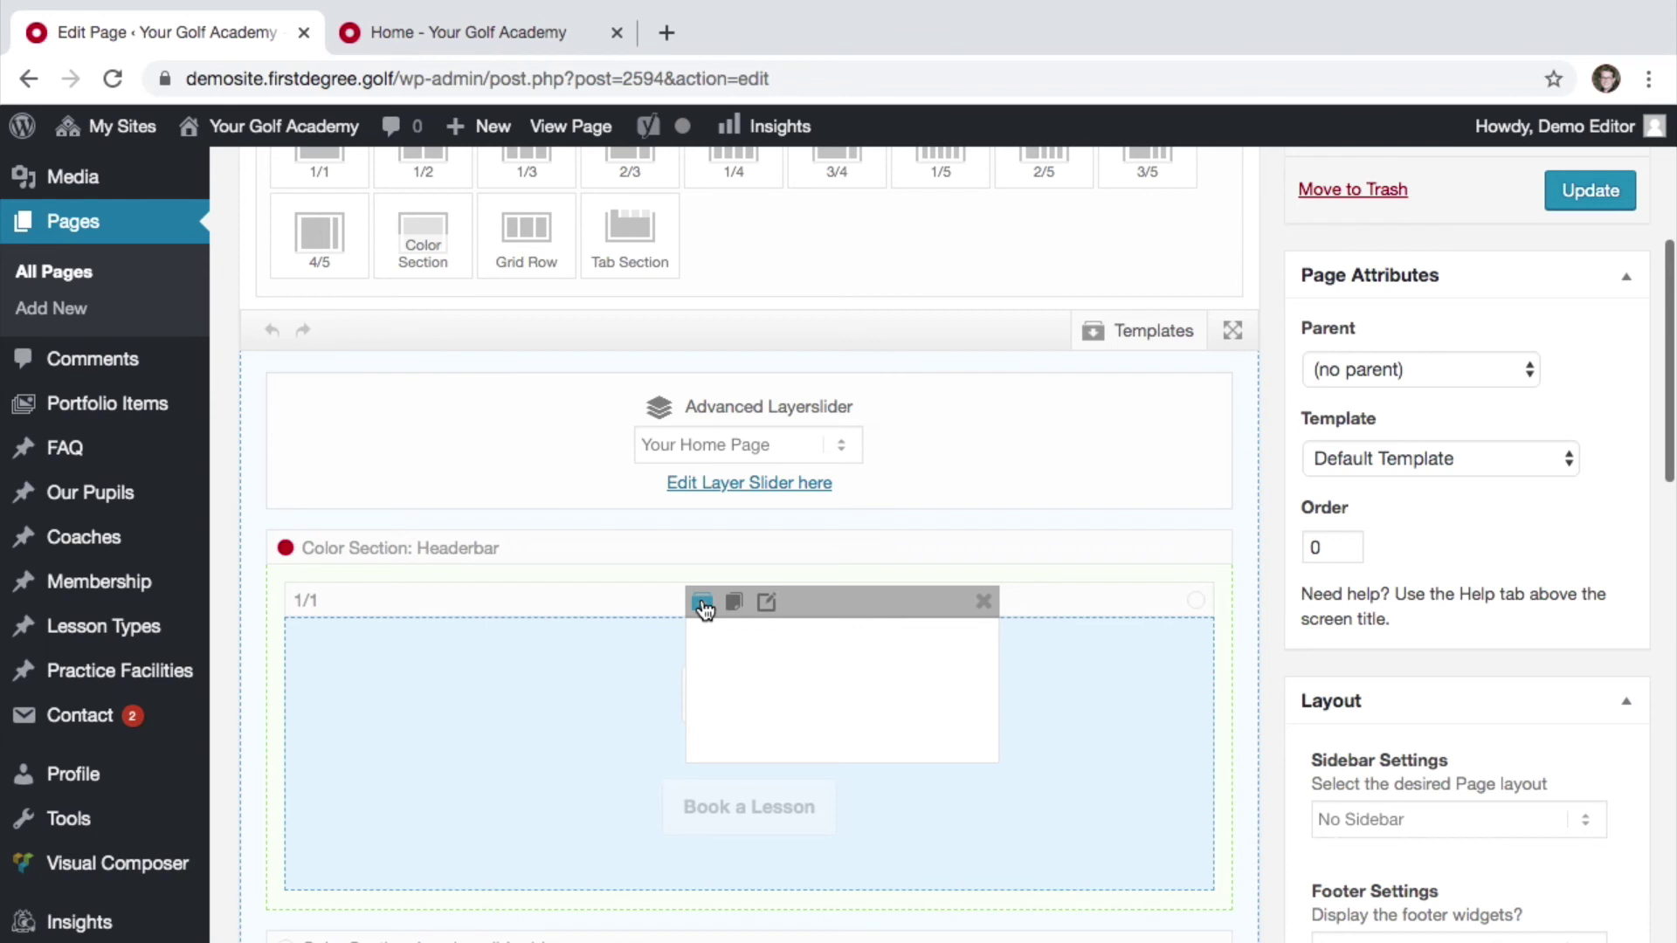
mouse_move(705, 609)
mouse_down()
mouse_move(704, 773)
mouse_move(704, 637)
mouse_up()
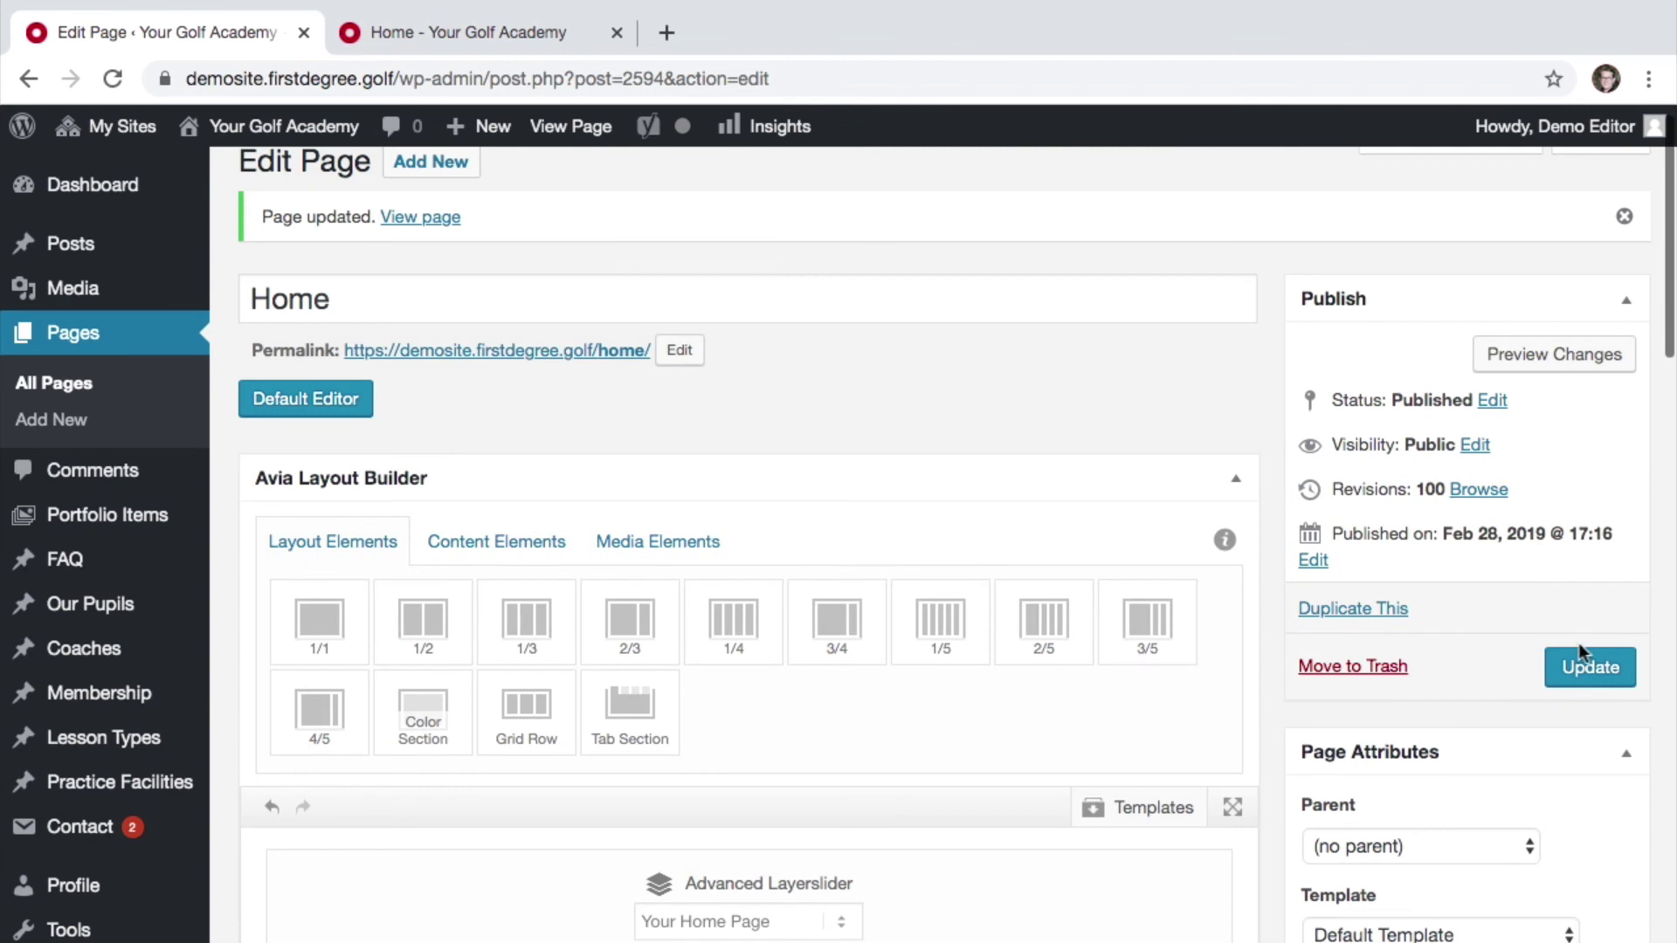
Update the page, reload the live homepage to verify the new order, and return to the editor
click(1579, 647)
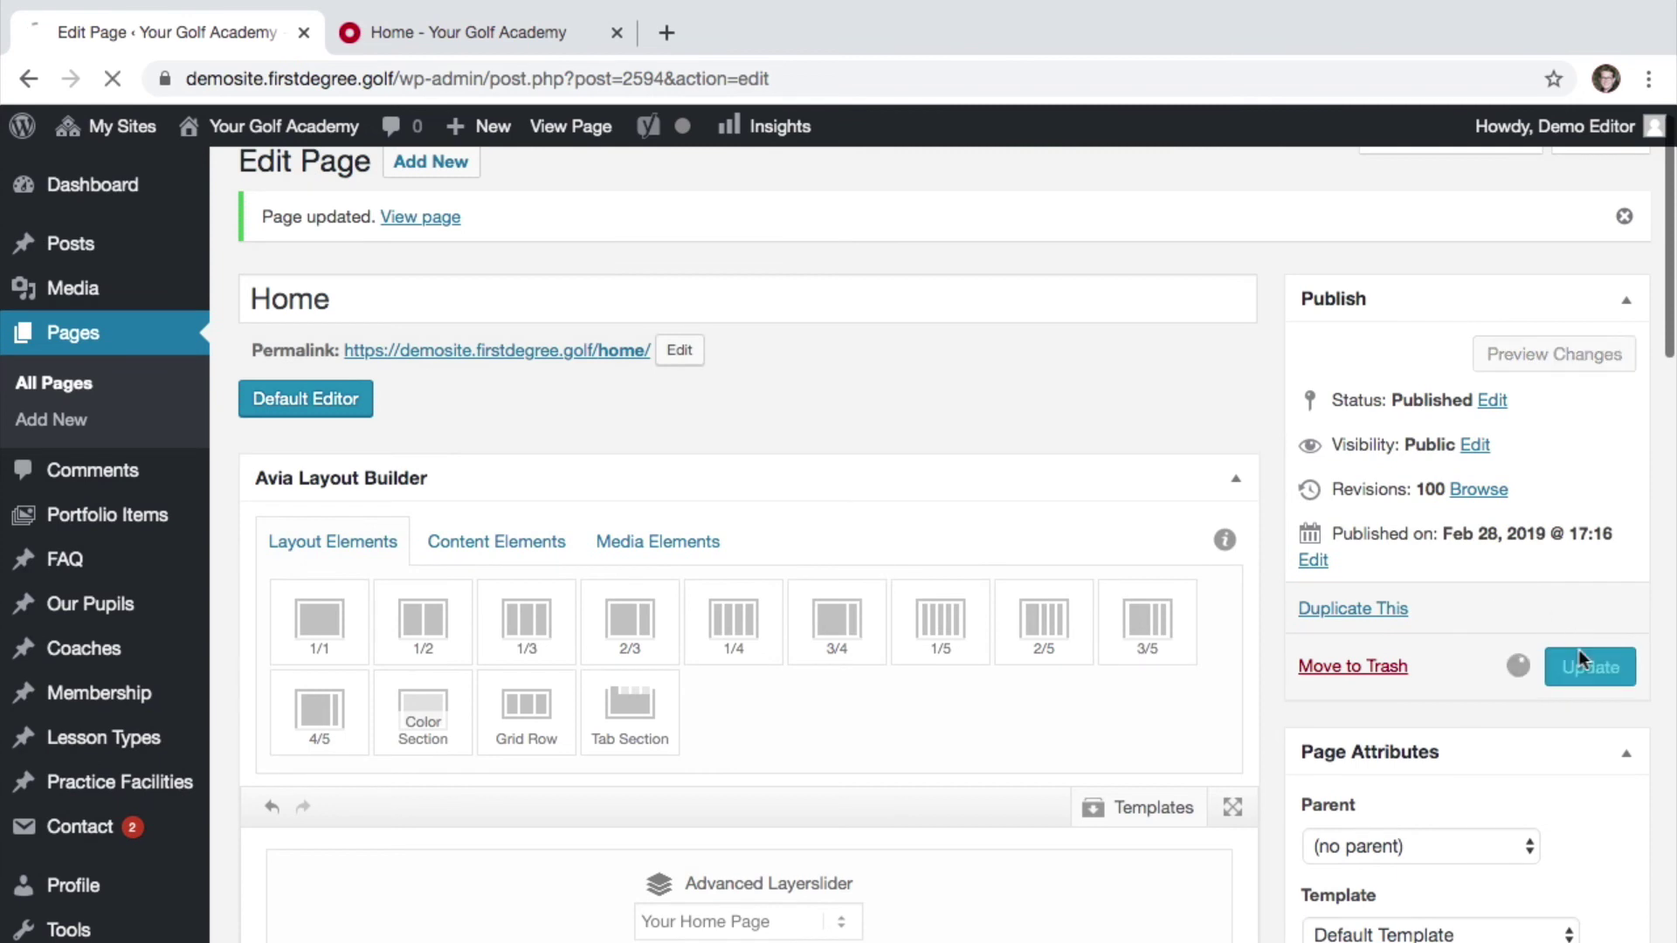
click(367, 45)
click(365, 77)
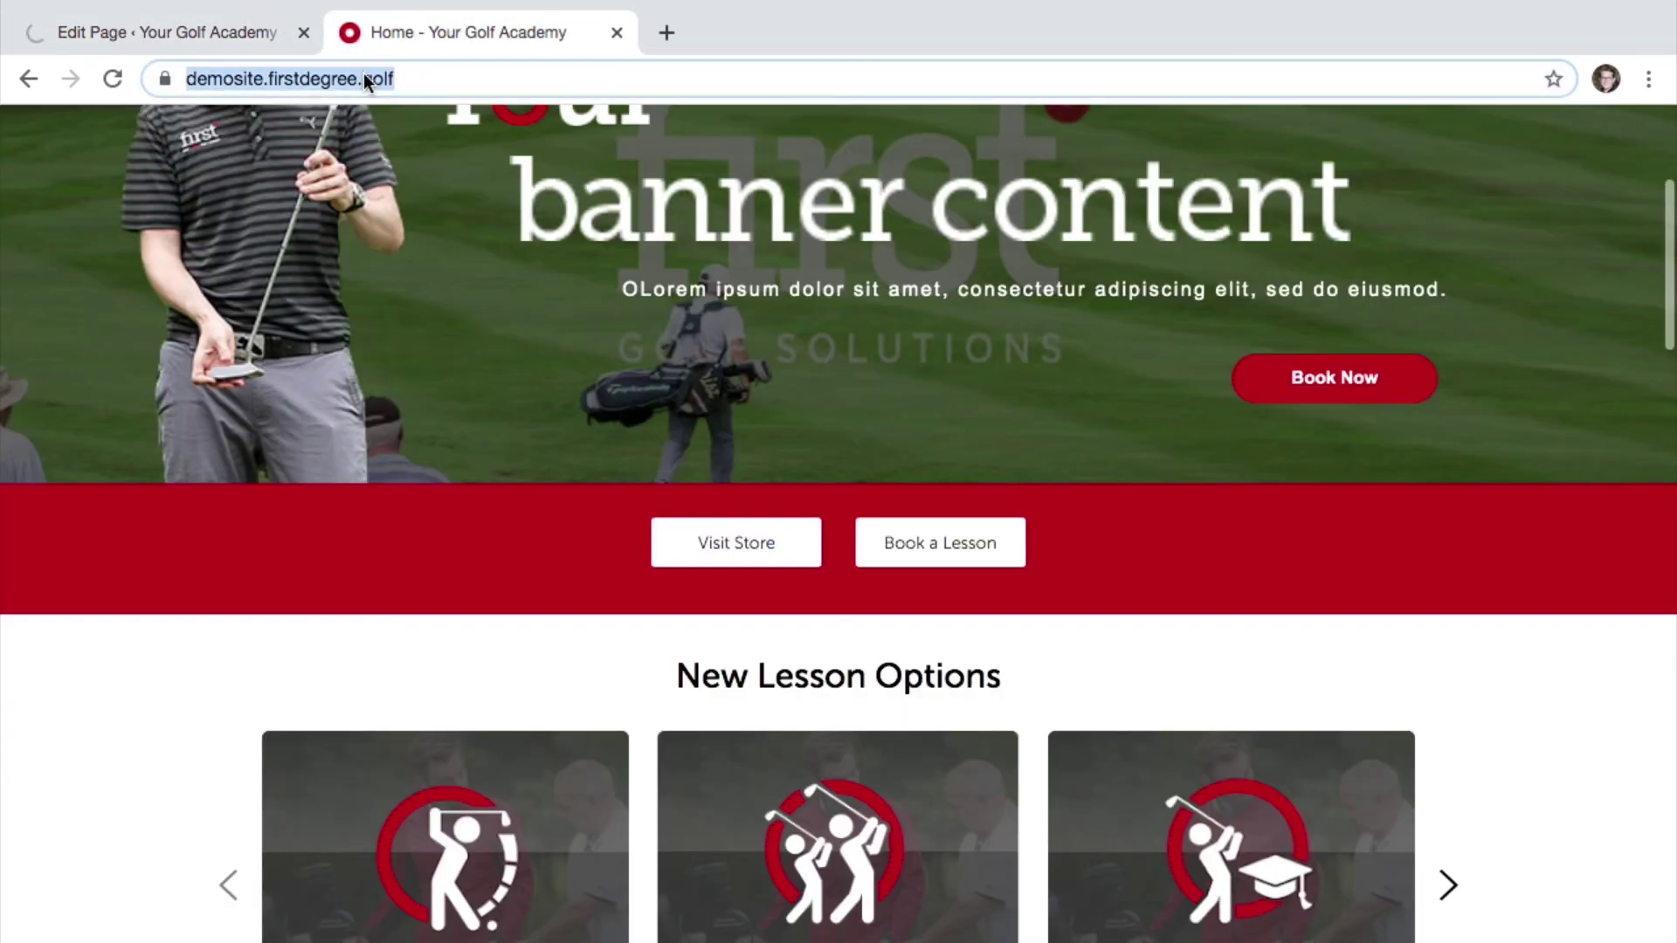
key(Return)
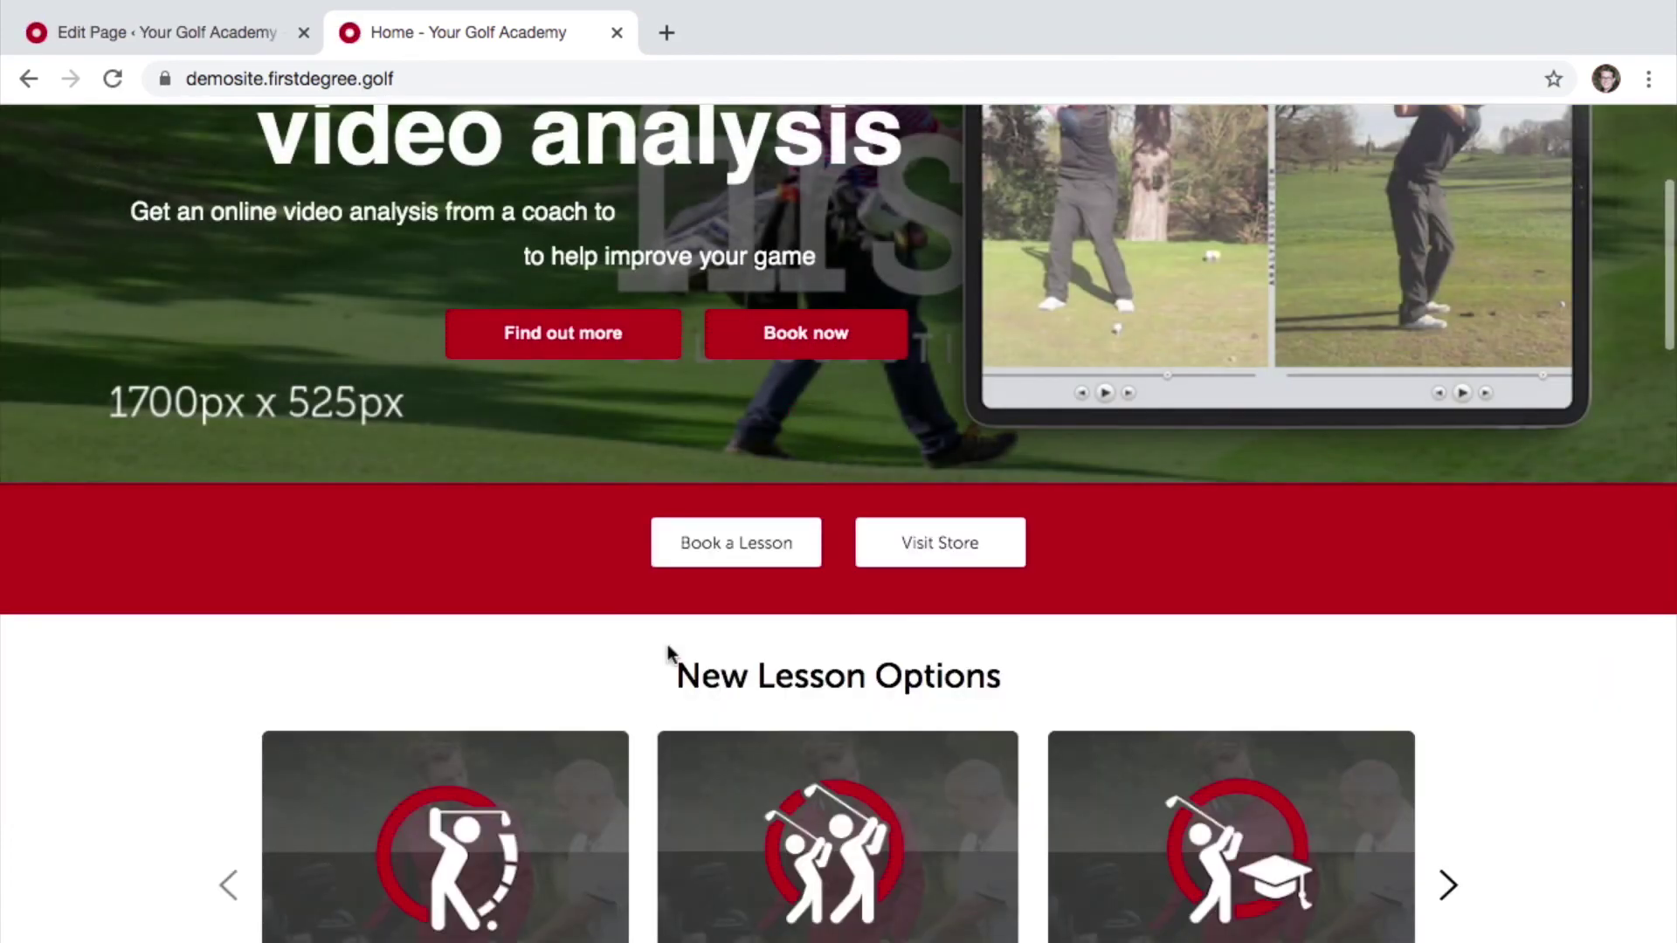
click(168, 33)
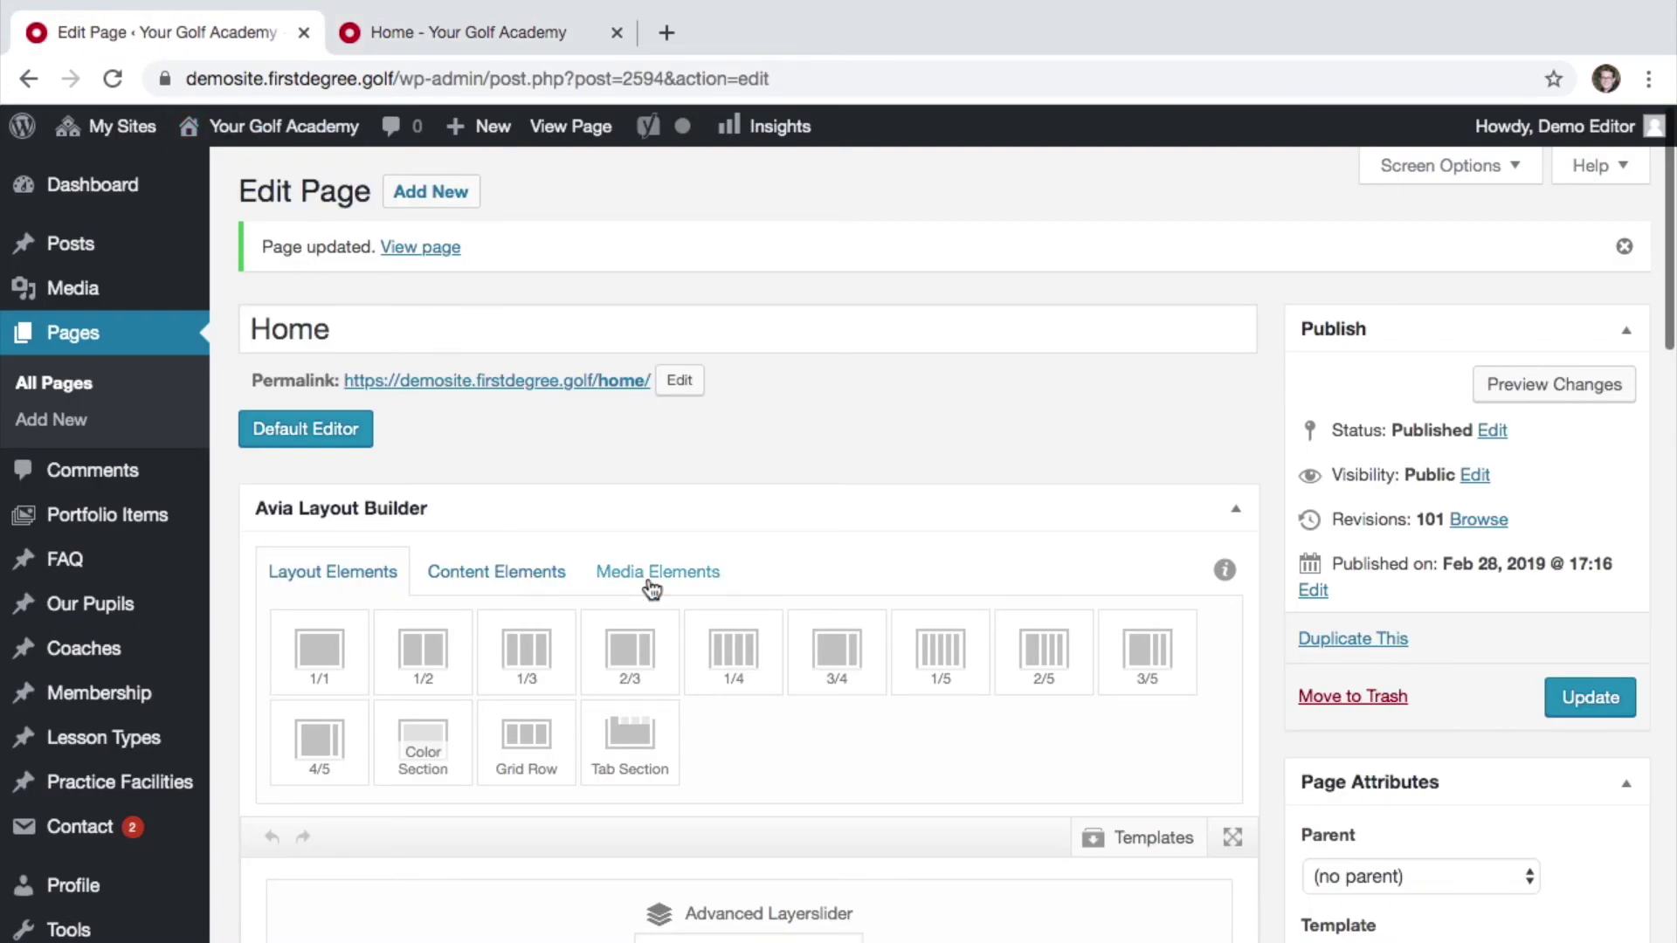
Clone the Book a Lesson element and place the copy below Visit Store
scroll(648, 587, down, 4)
scroll(651, 587, down, 3)
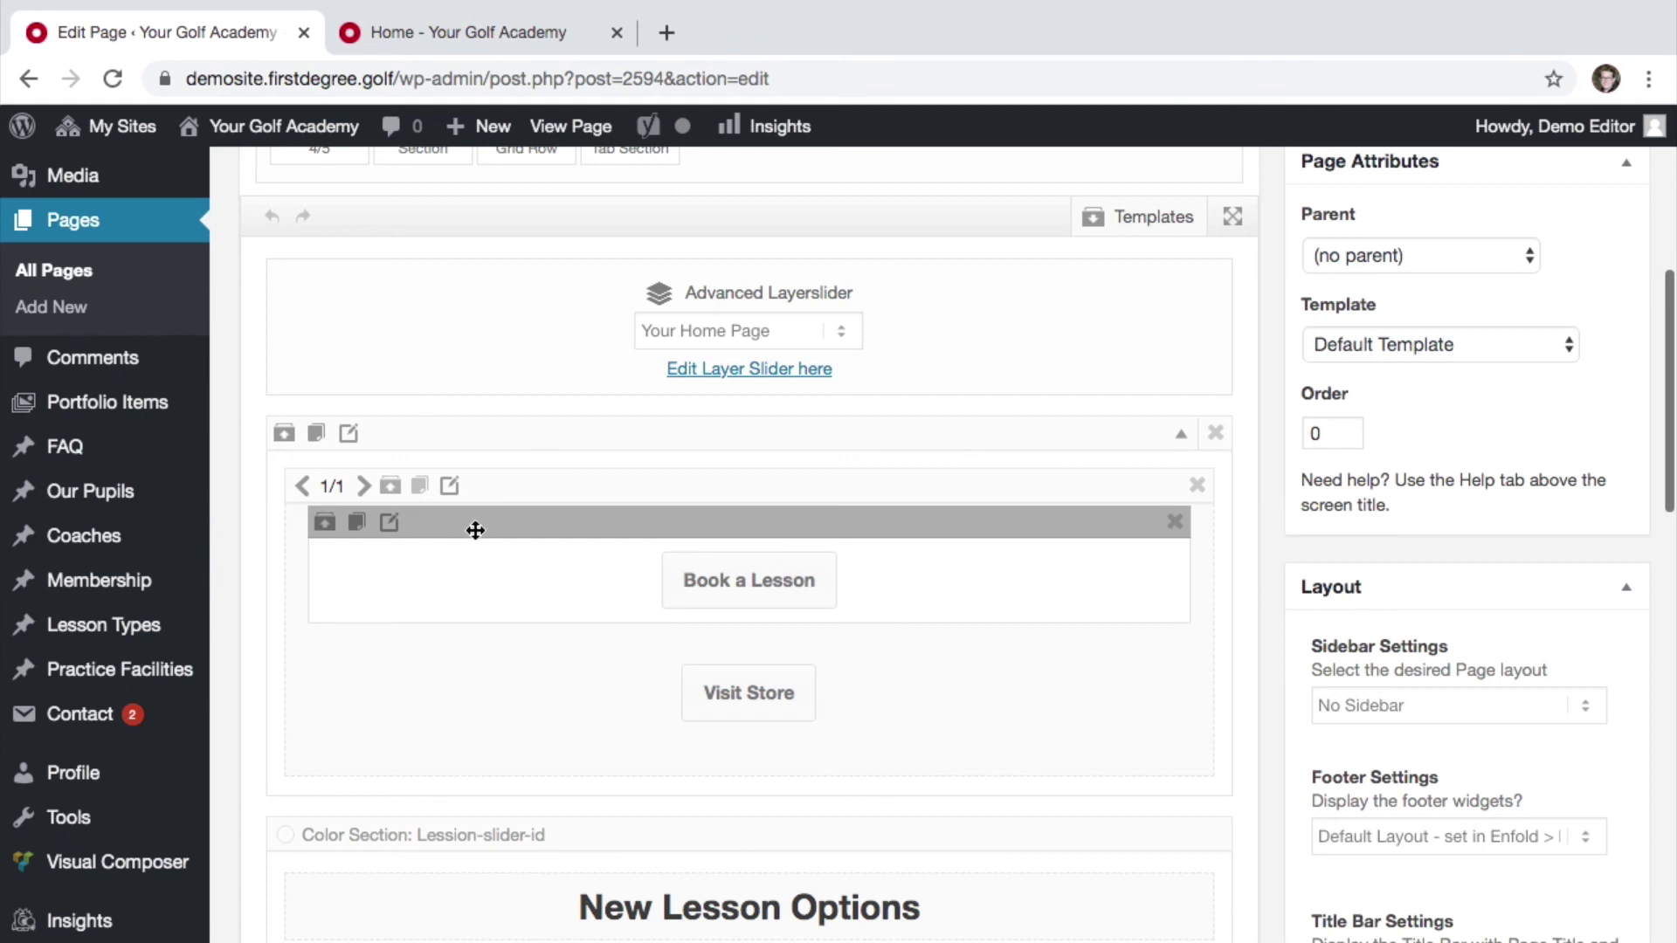
click(357, 523)
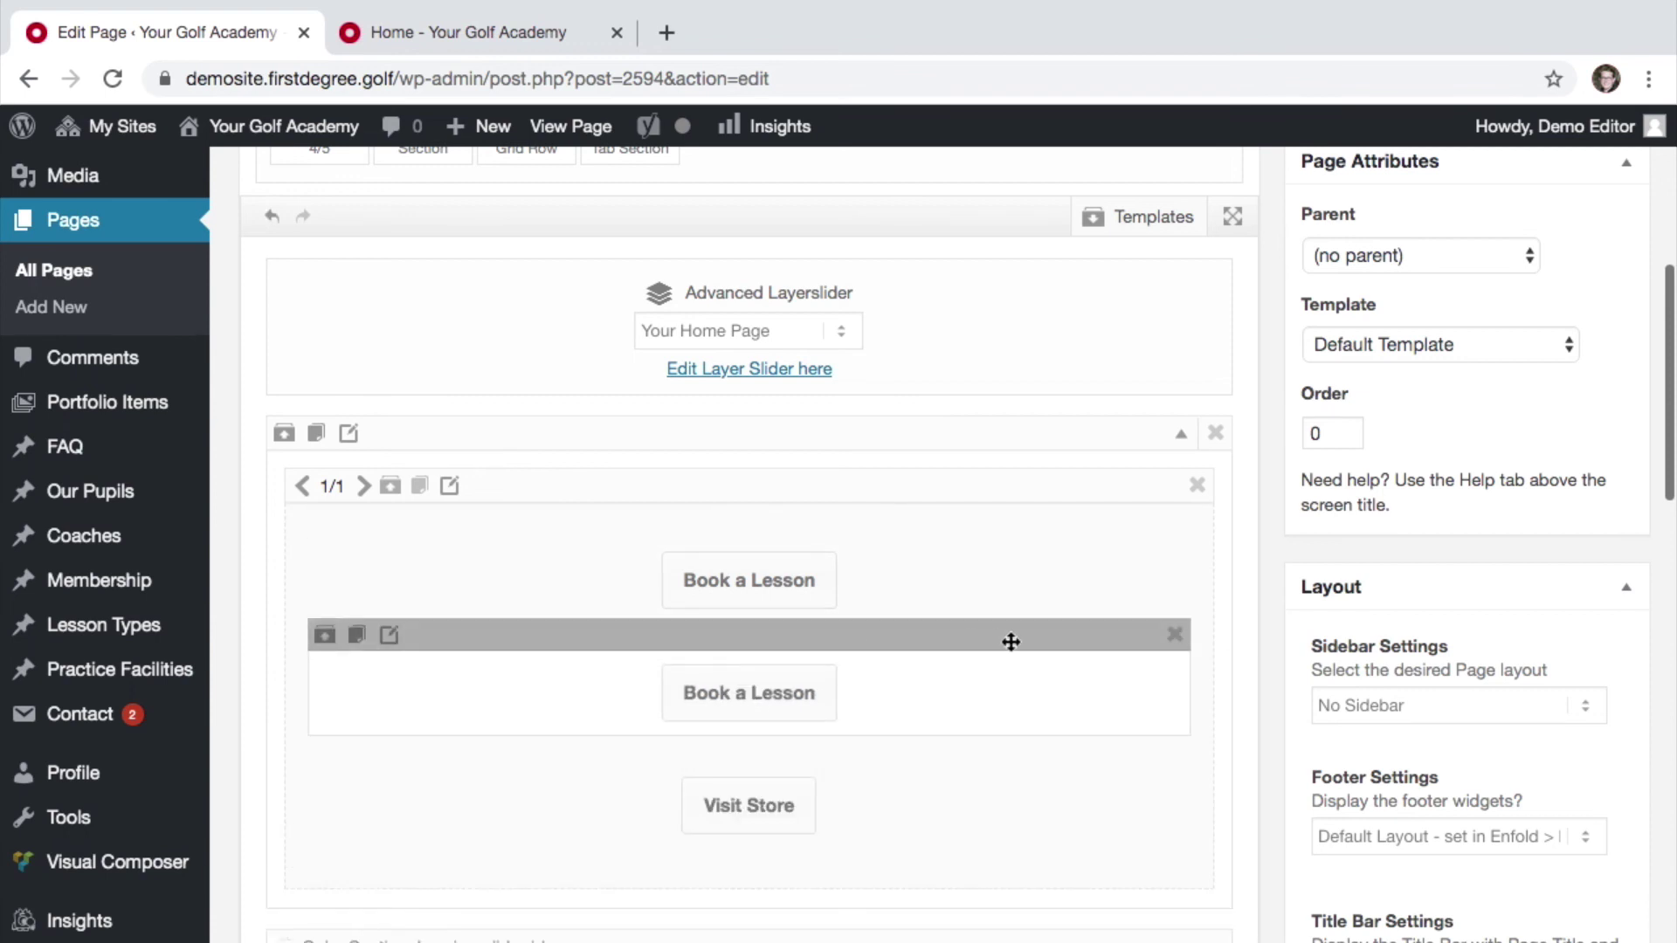
mouse_move(1010, 642)
mouse_down()
mouse_move(940, 577)
mouse_move(891, 689)
mouse_up()
mouse_move(940, 638)
mouse_down()
mouse_move(861, 771)
mouse_move(765, 747)
mouse_move(764, 846)
mouse_up()
Open the copied Book a Lesson's Button editor and close it unchanged
click(774, 823)
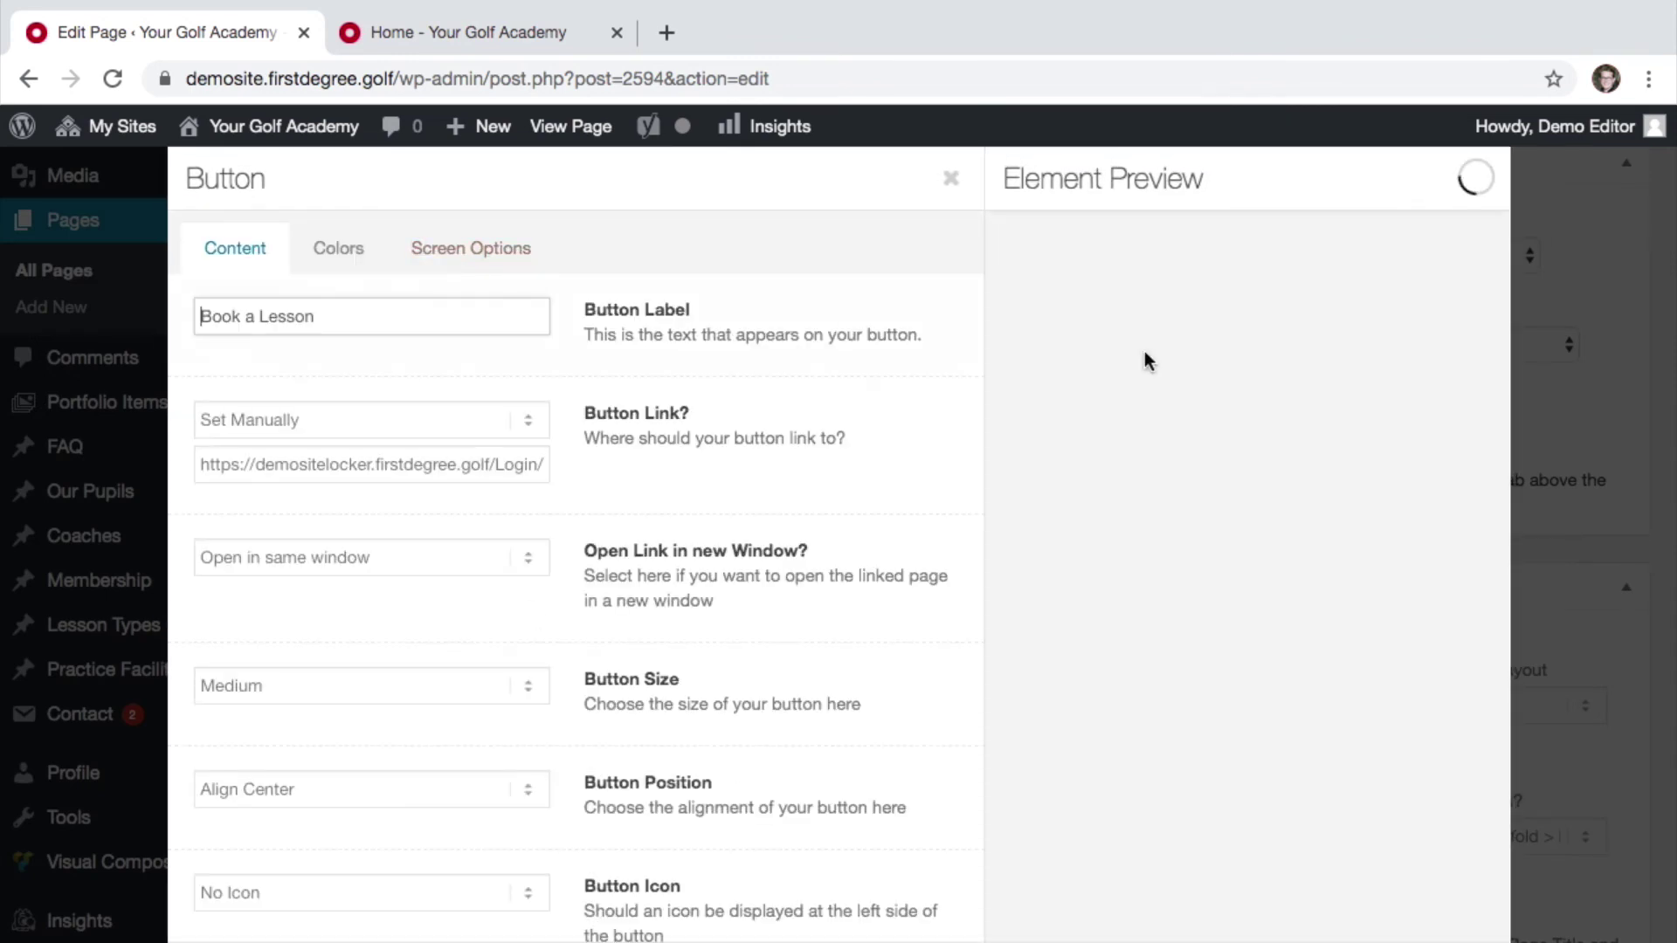
click(1598, 403)
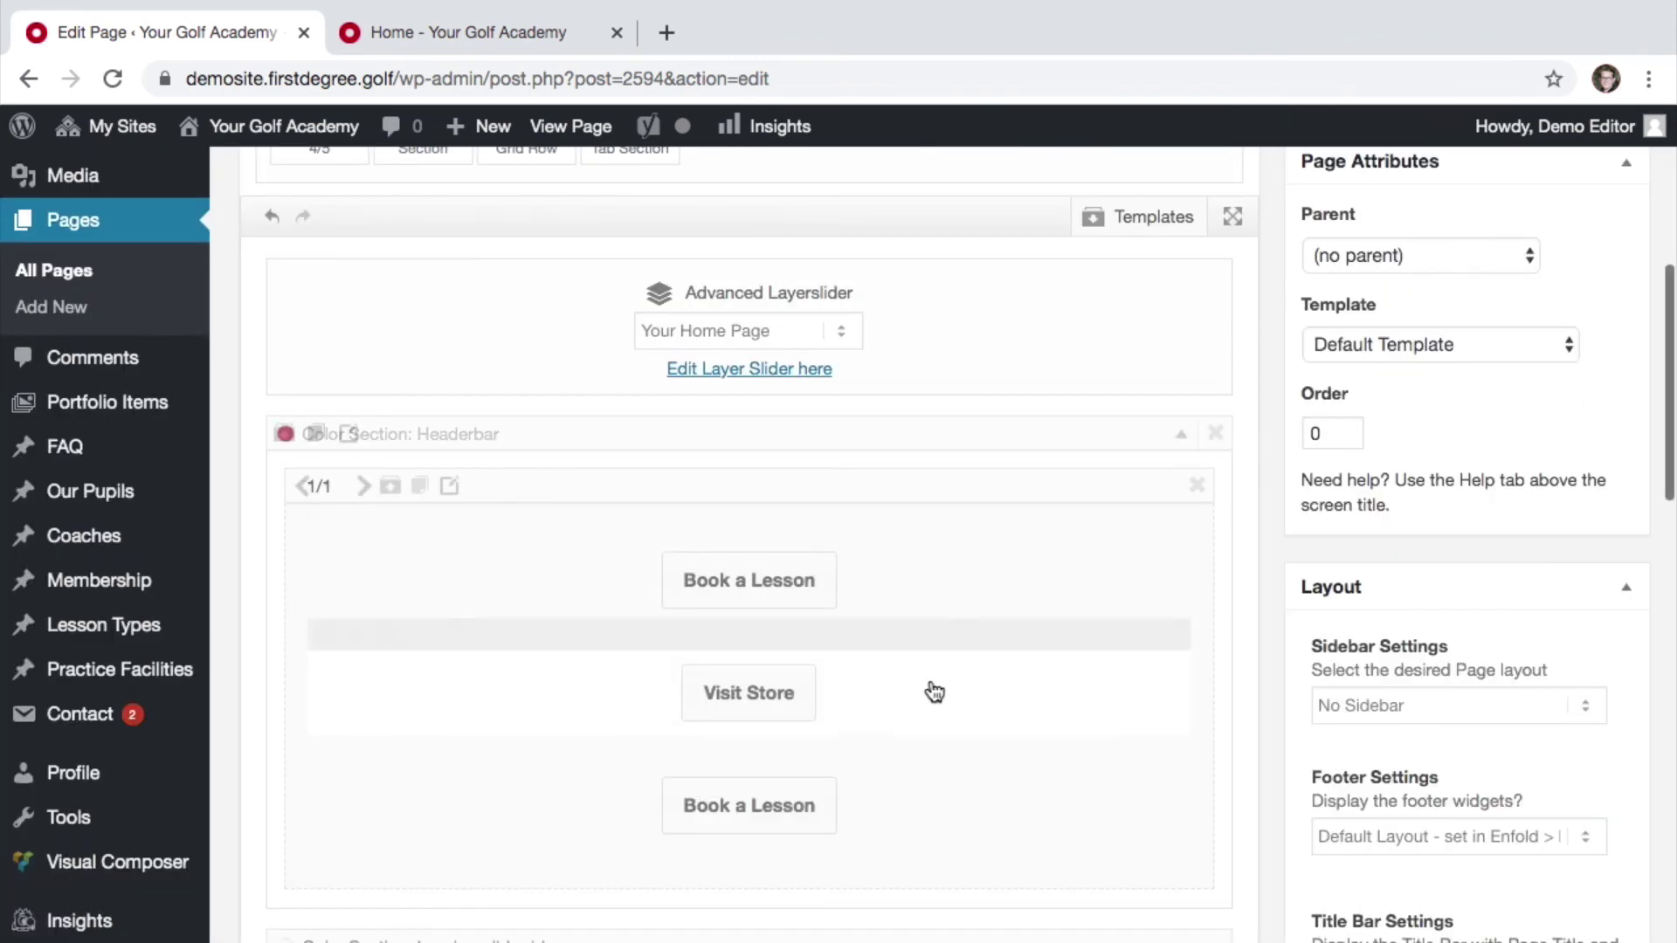
scroll(932, 689, up, 2)
scroll(934, 692, down, 1)
scroll(934, 691, up, 3)
scroll(931, 686, up, 3)
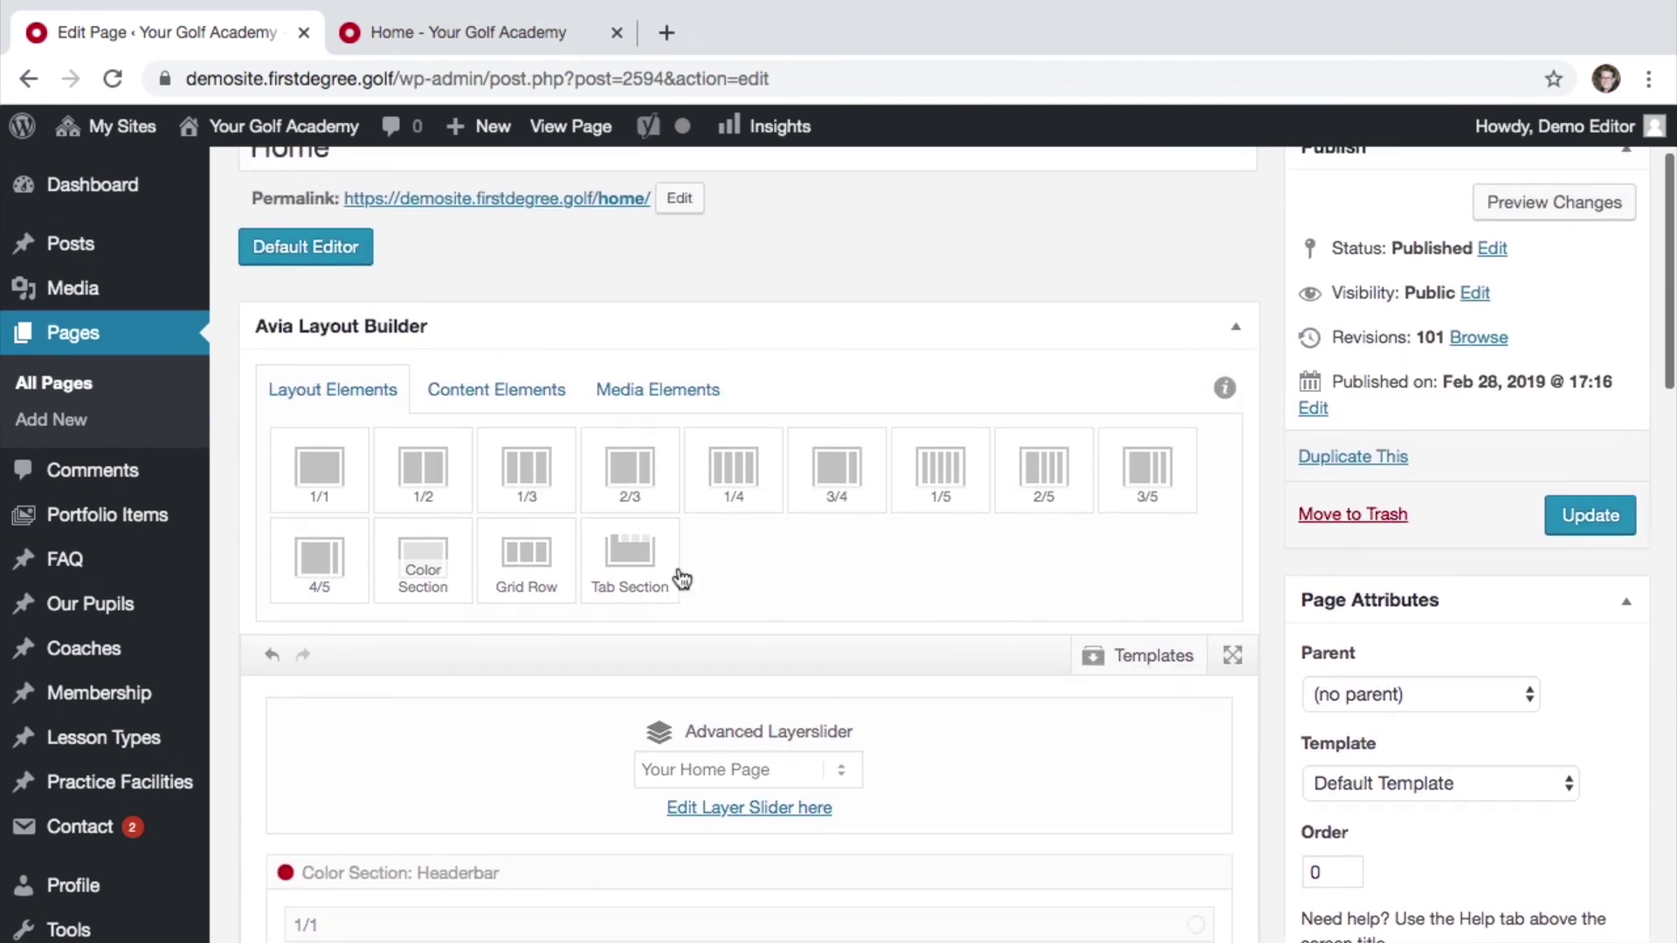
Insert a Button element and drop the new Click me button below the second Book a Lesson
click(507, 409)
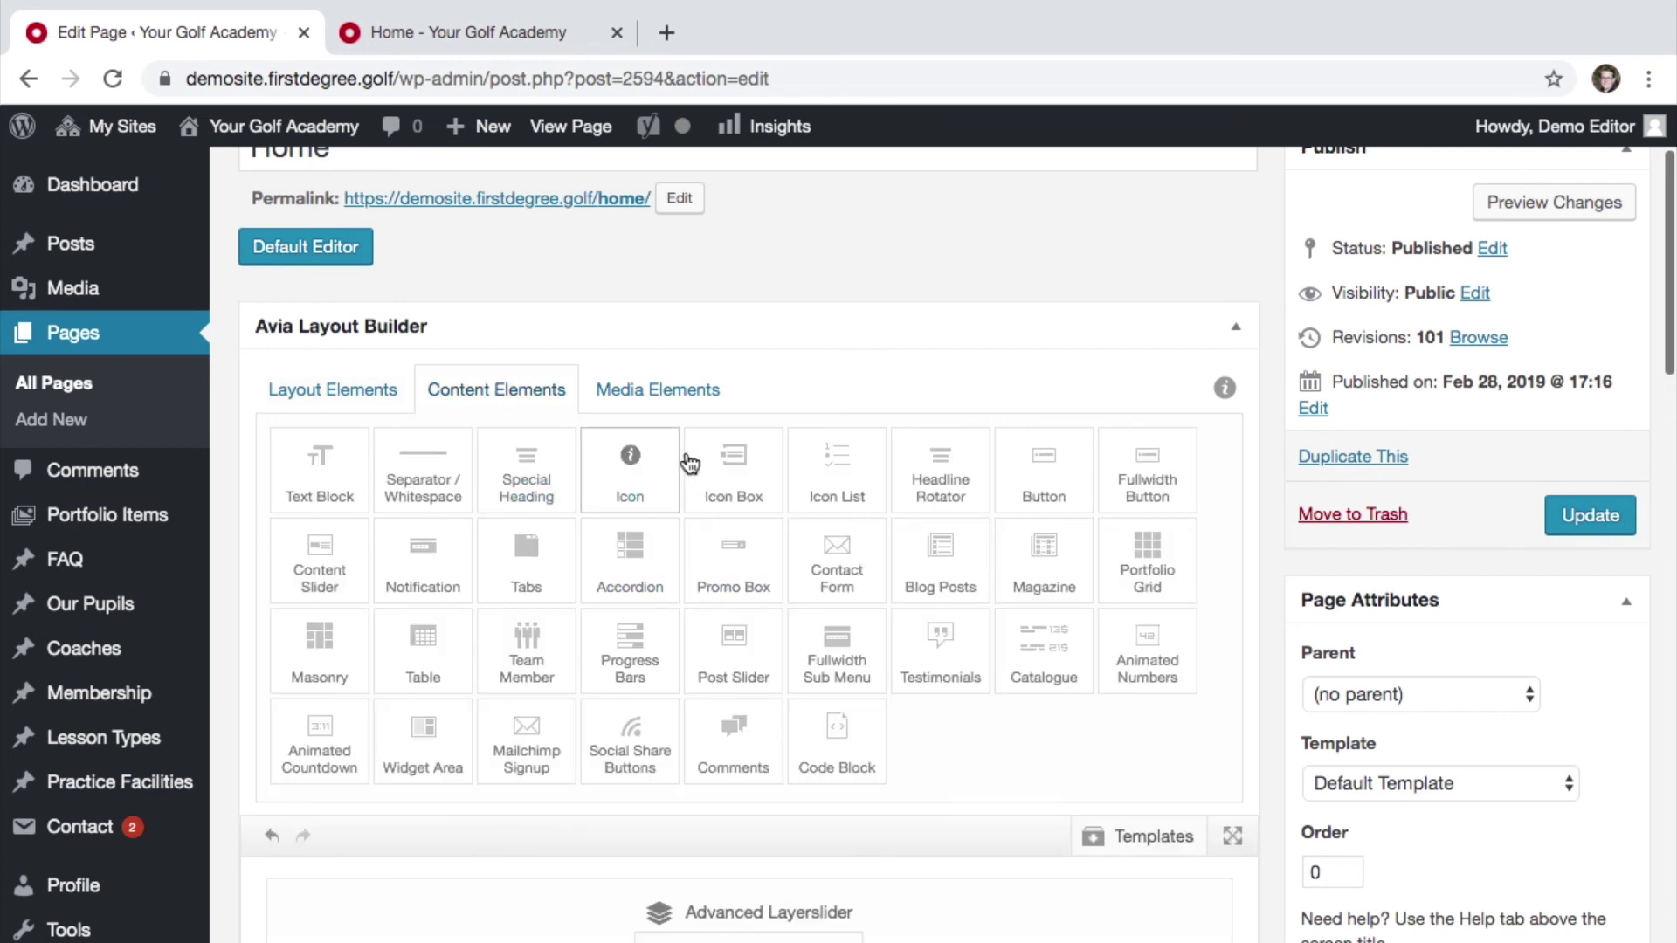
click(1048, 486)
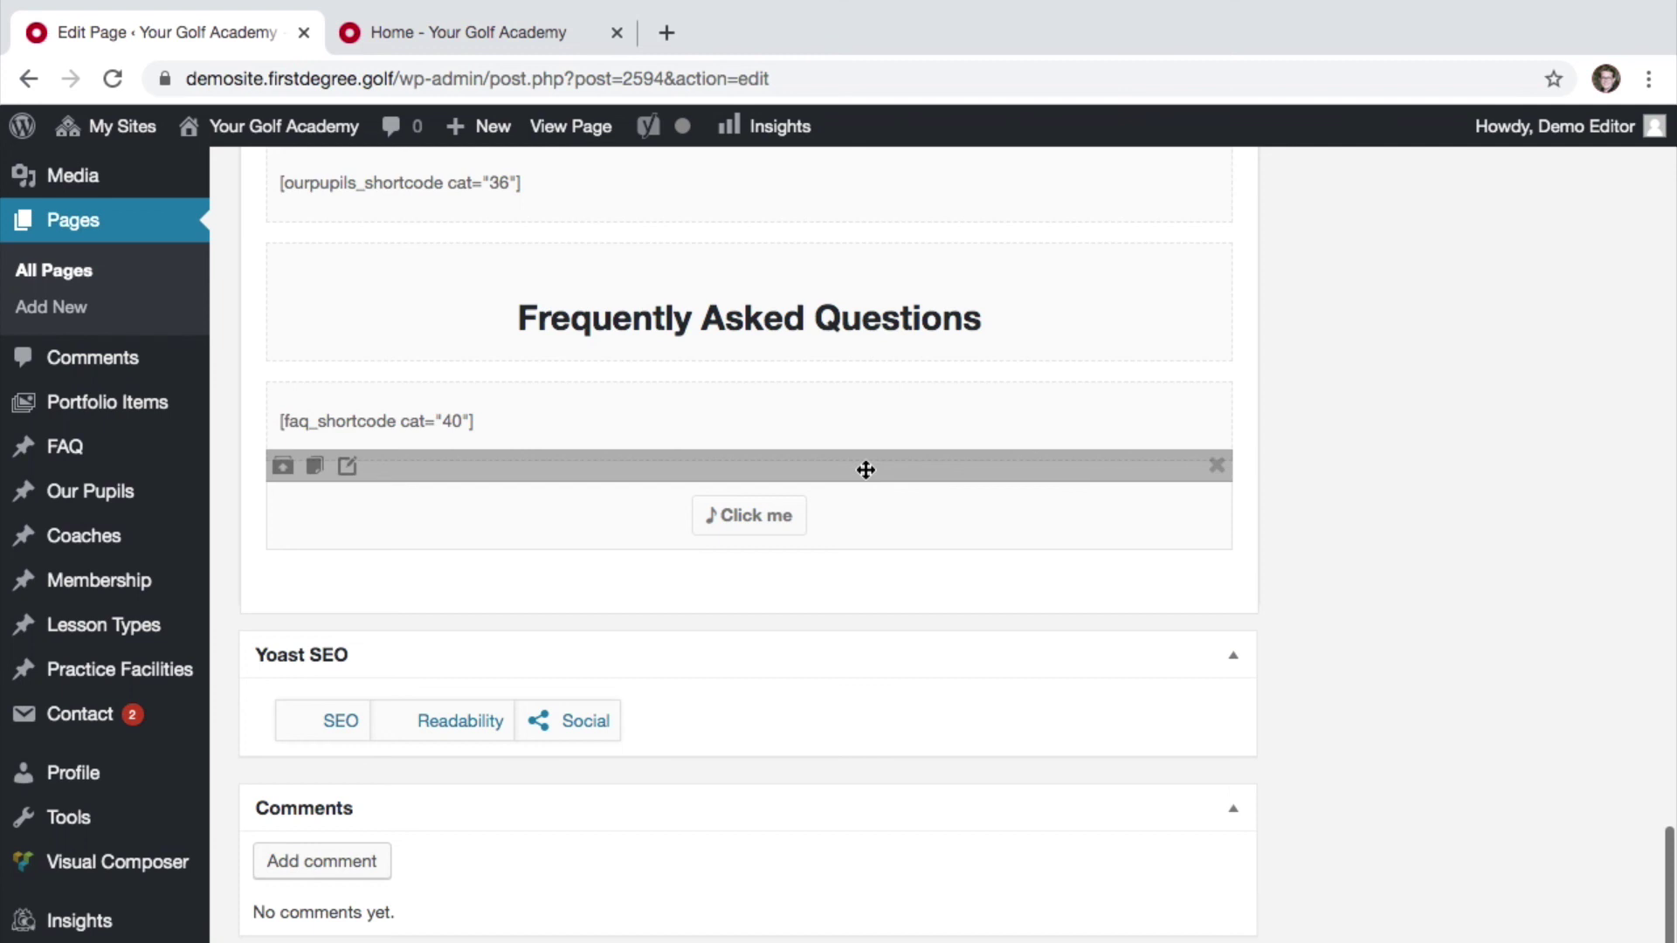
drag(866, 470, 846, 749)
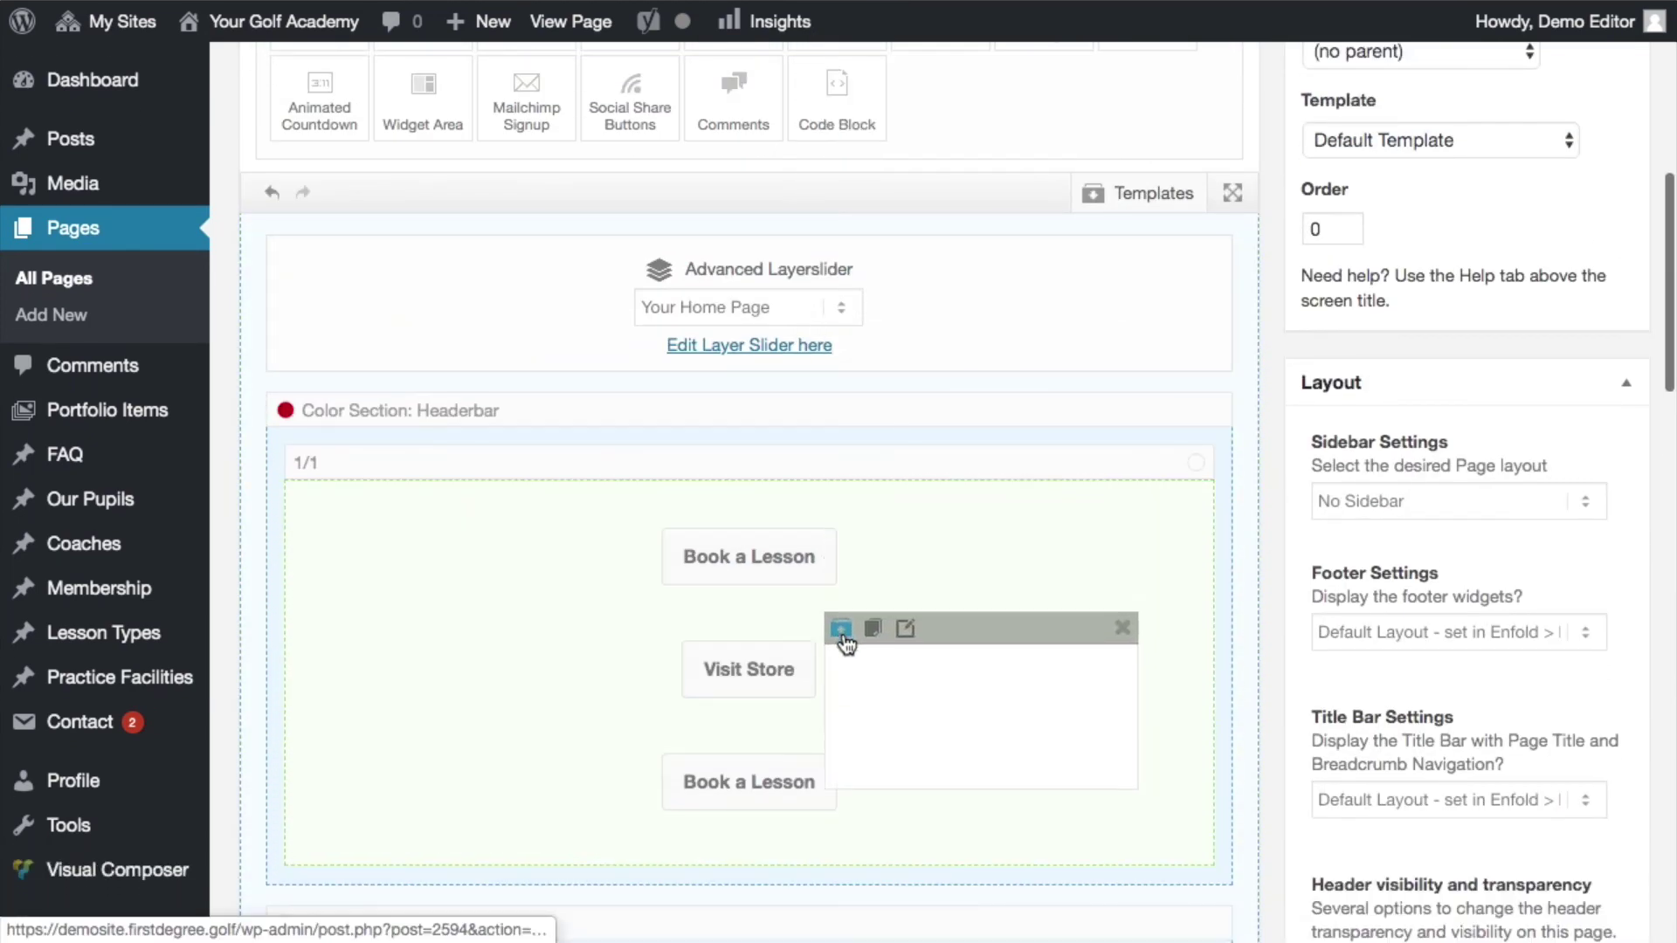
drag(846, 645, 705, 830)
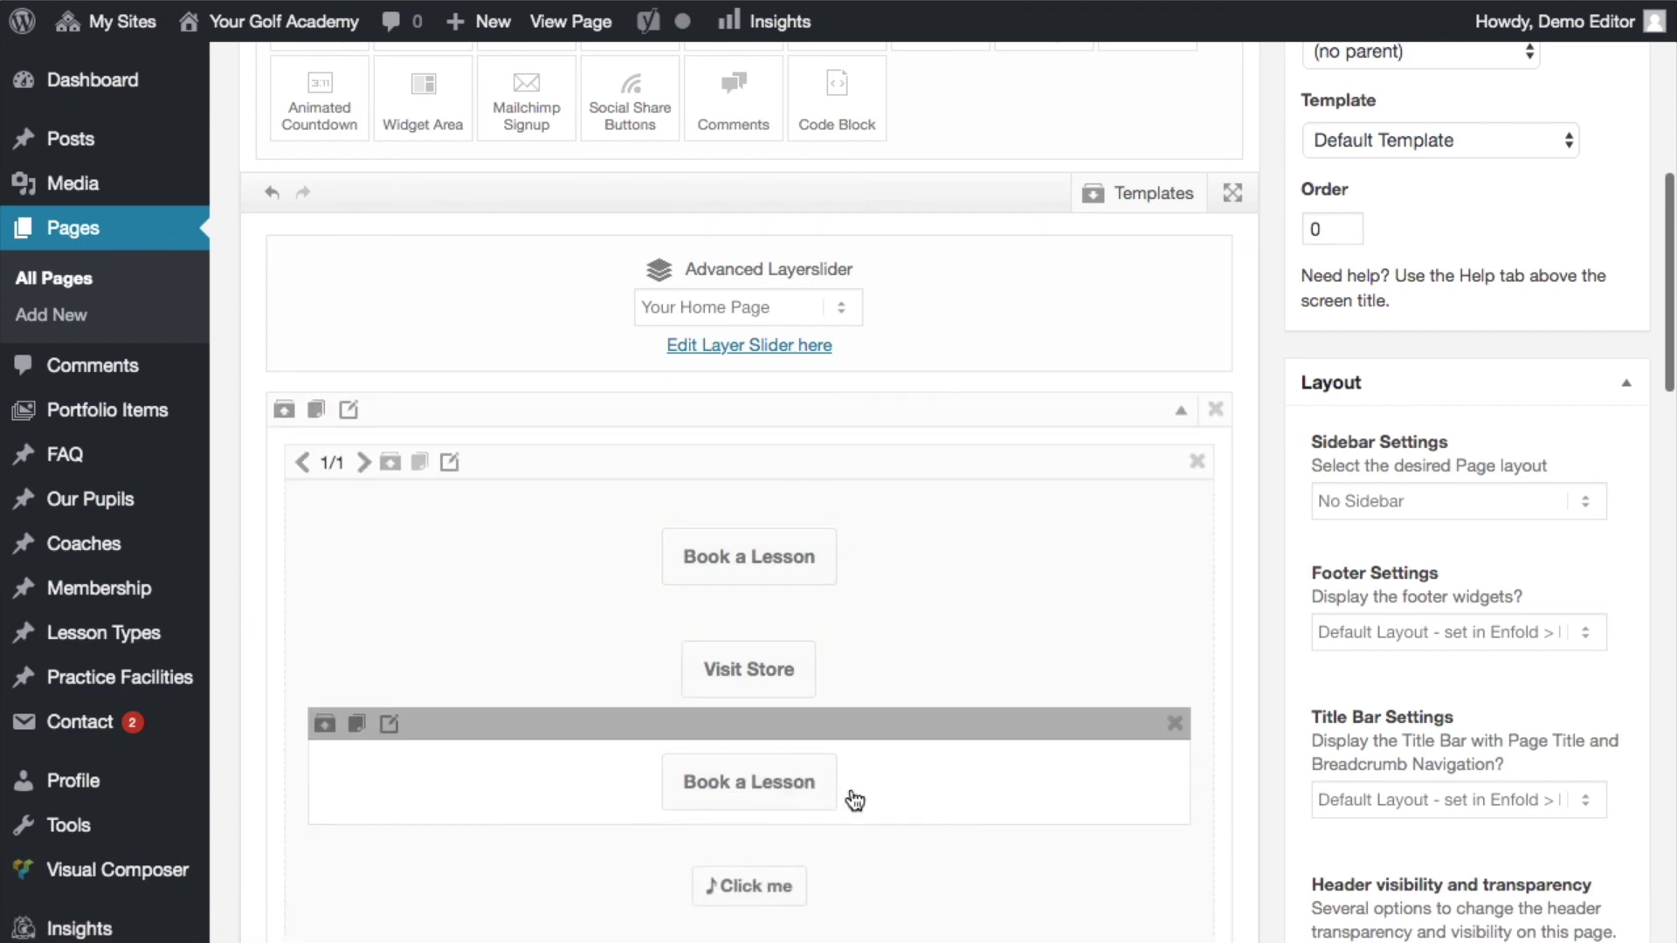
scroll(853, 797, down, 3)
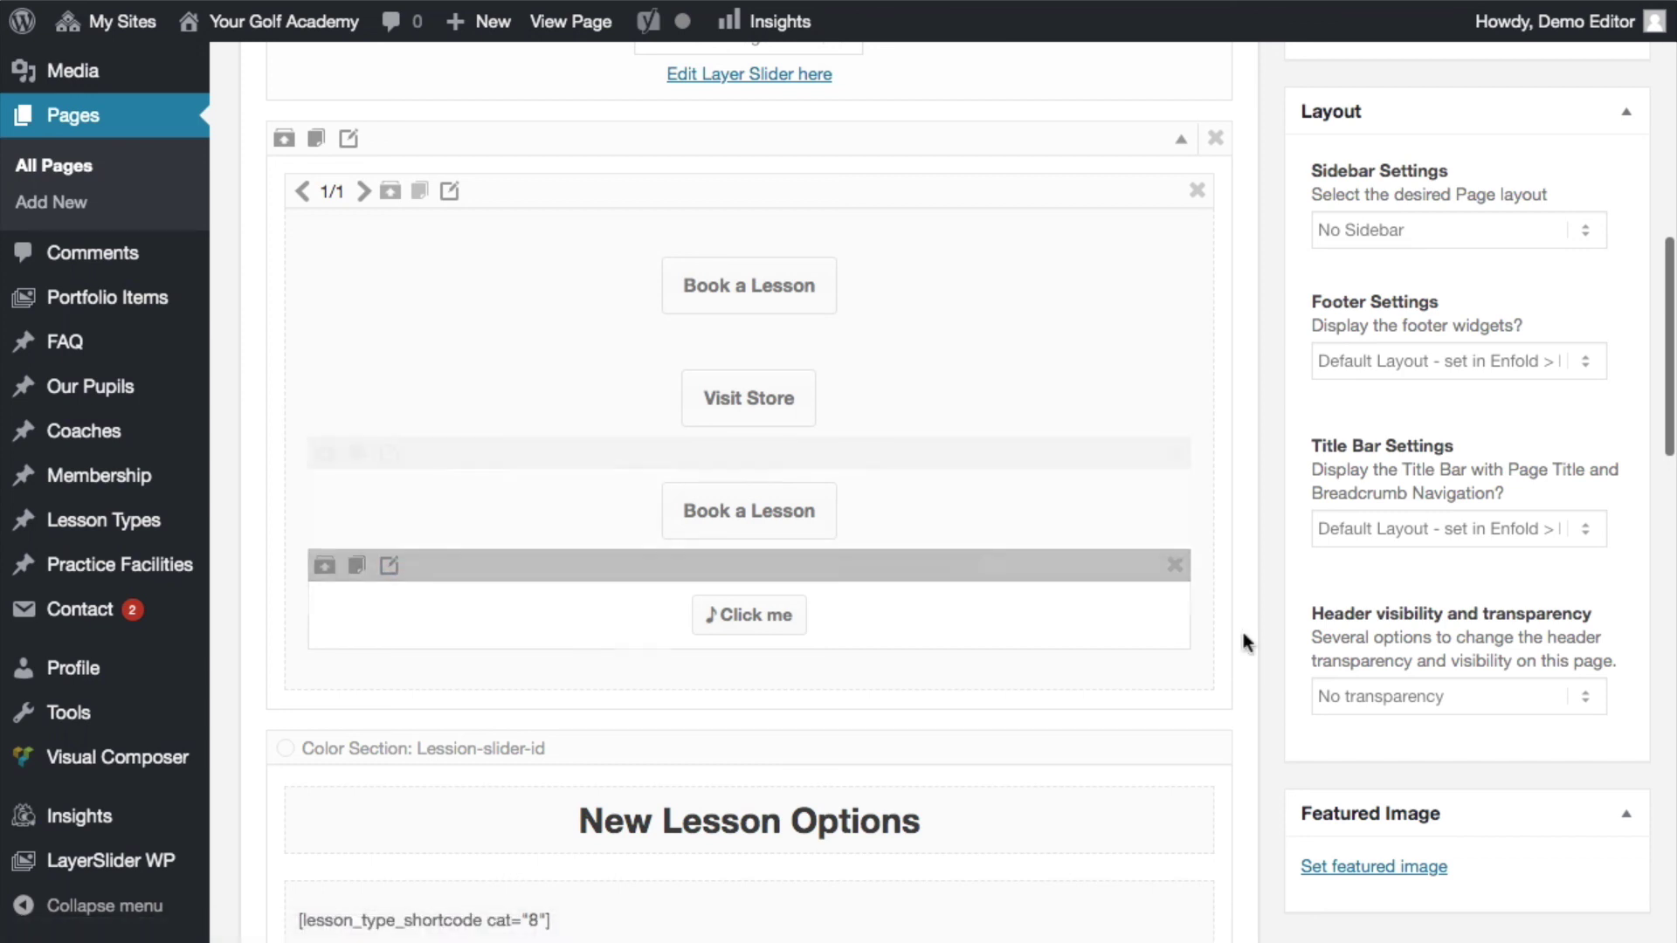
scroll(1534, 420, up, 3)
Save the page with the new button and reload the live Your Golf Academy home page
scroll(1534, 517, up, 10)
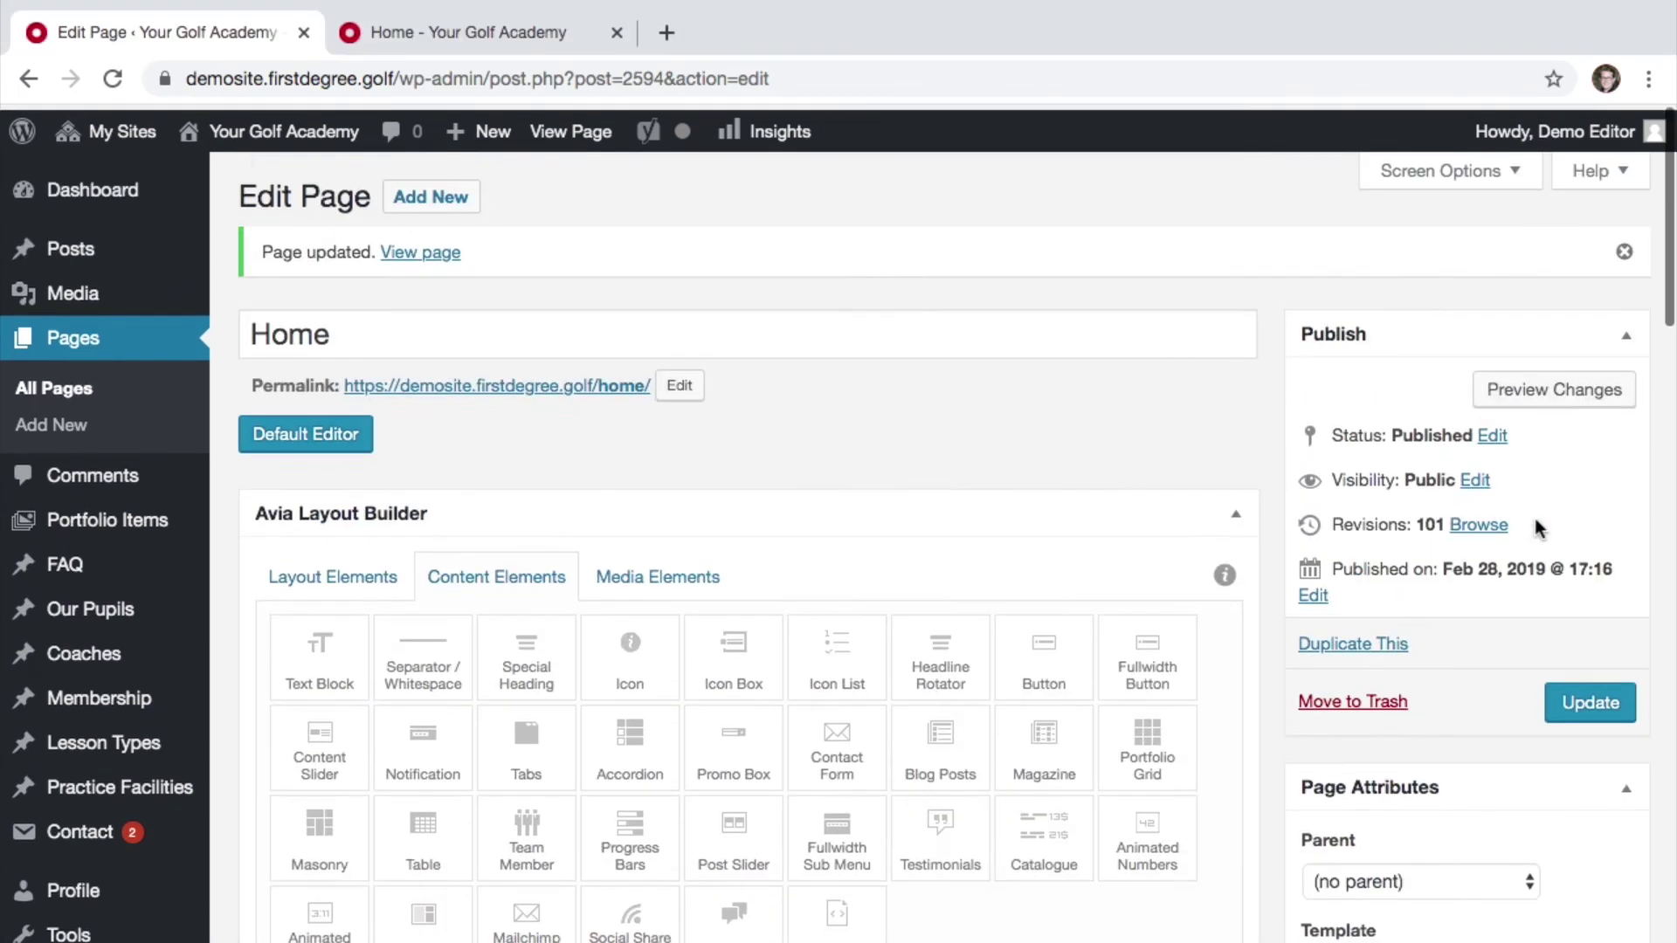
click(1596, 698)
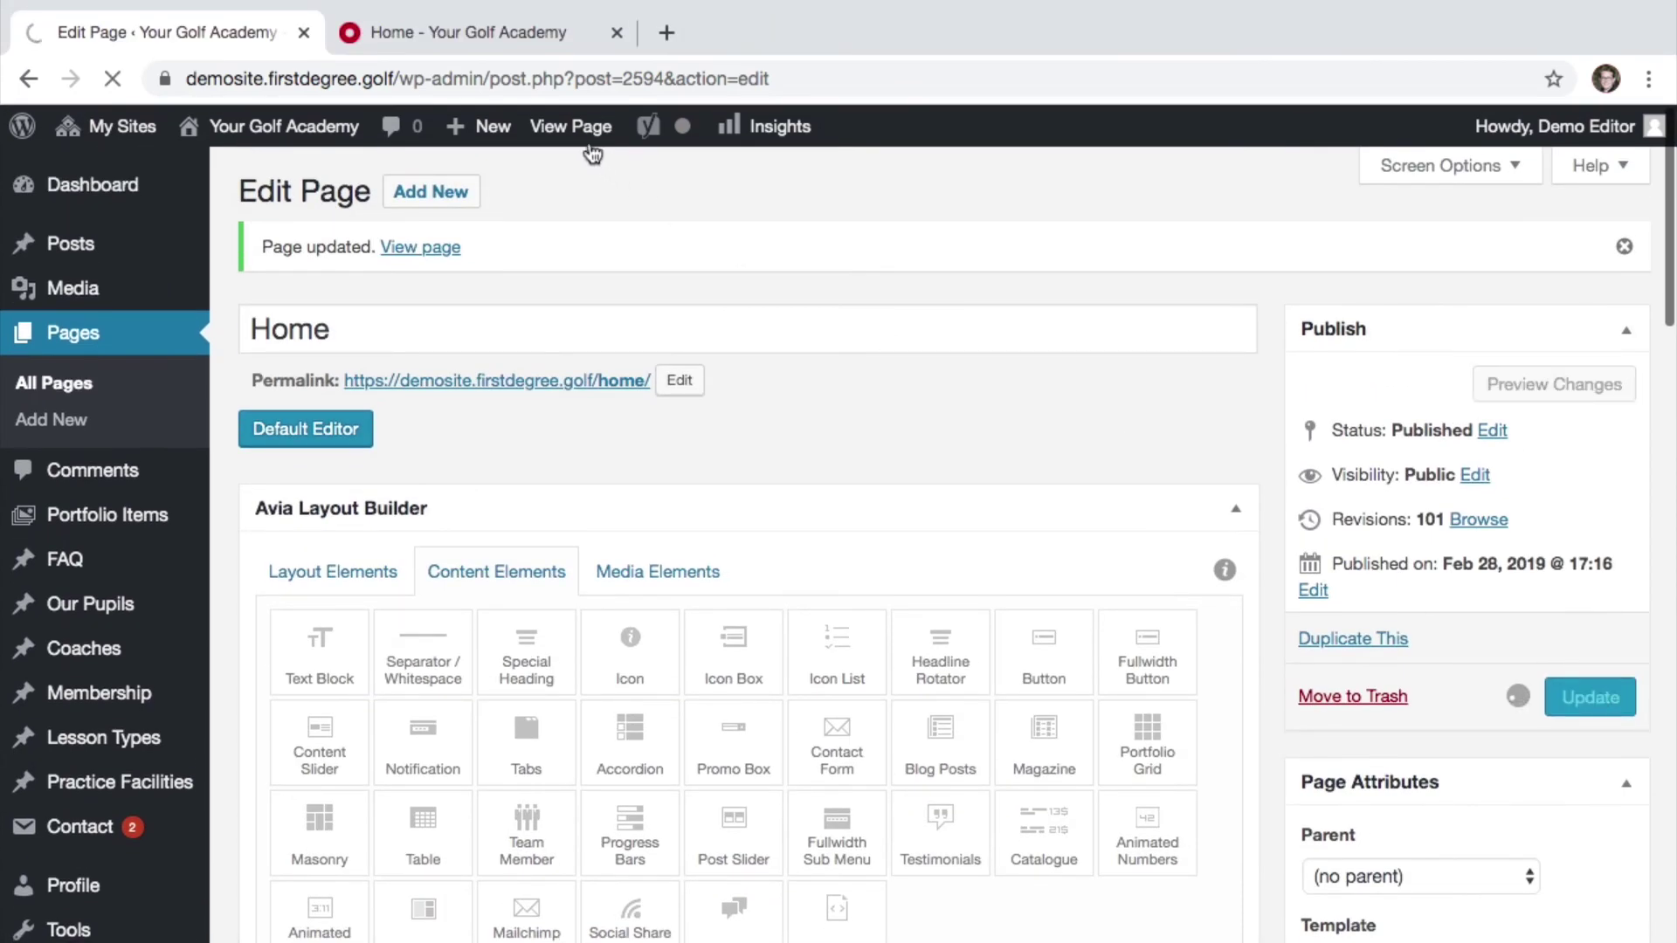
click(498, 46)
click(493, 77)
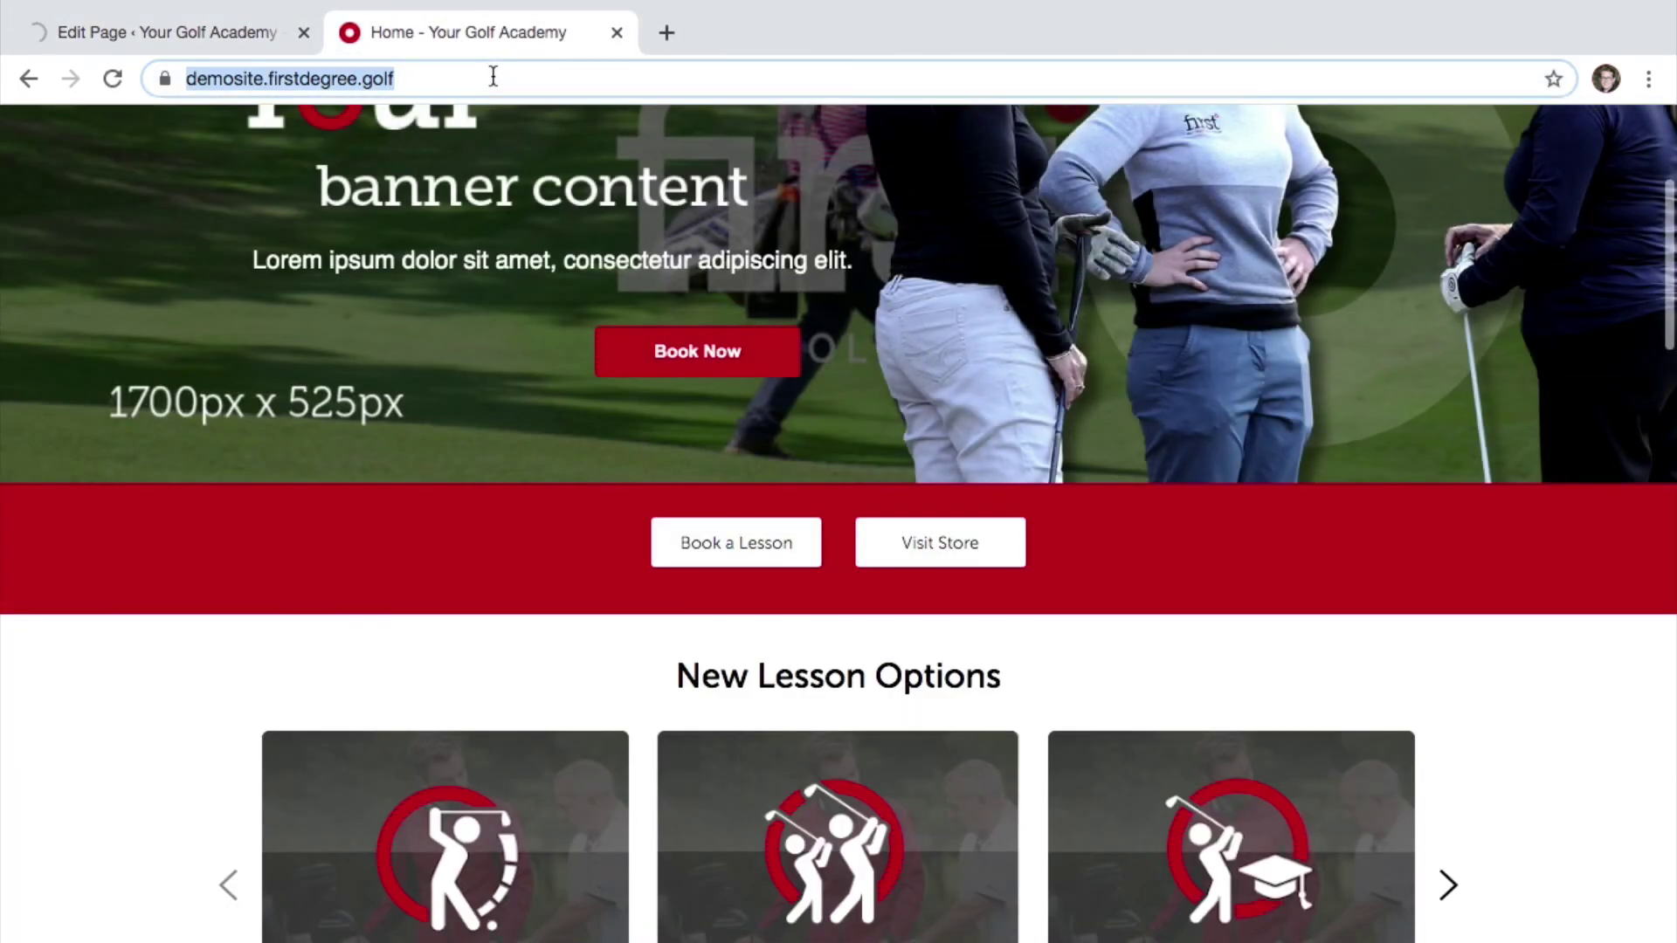
key(Return)
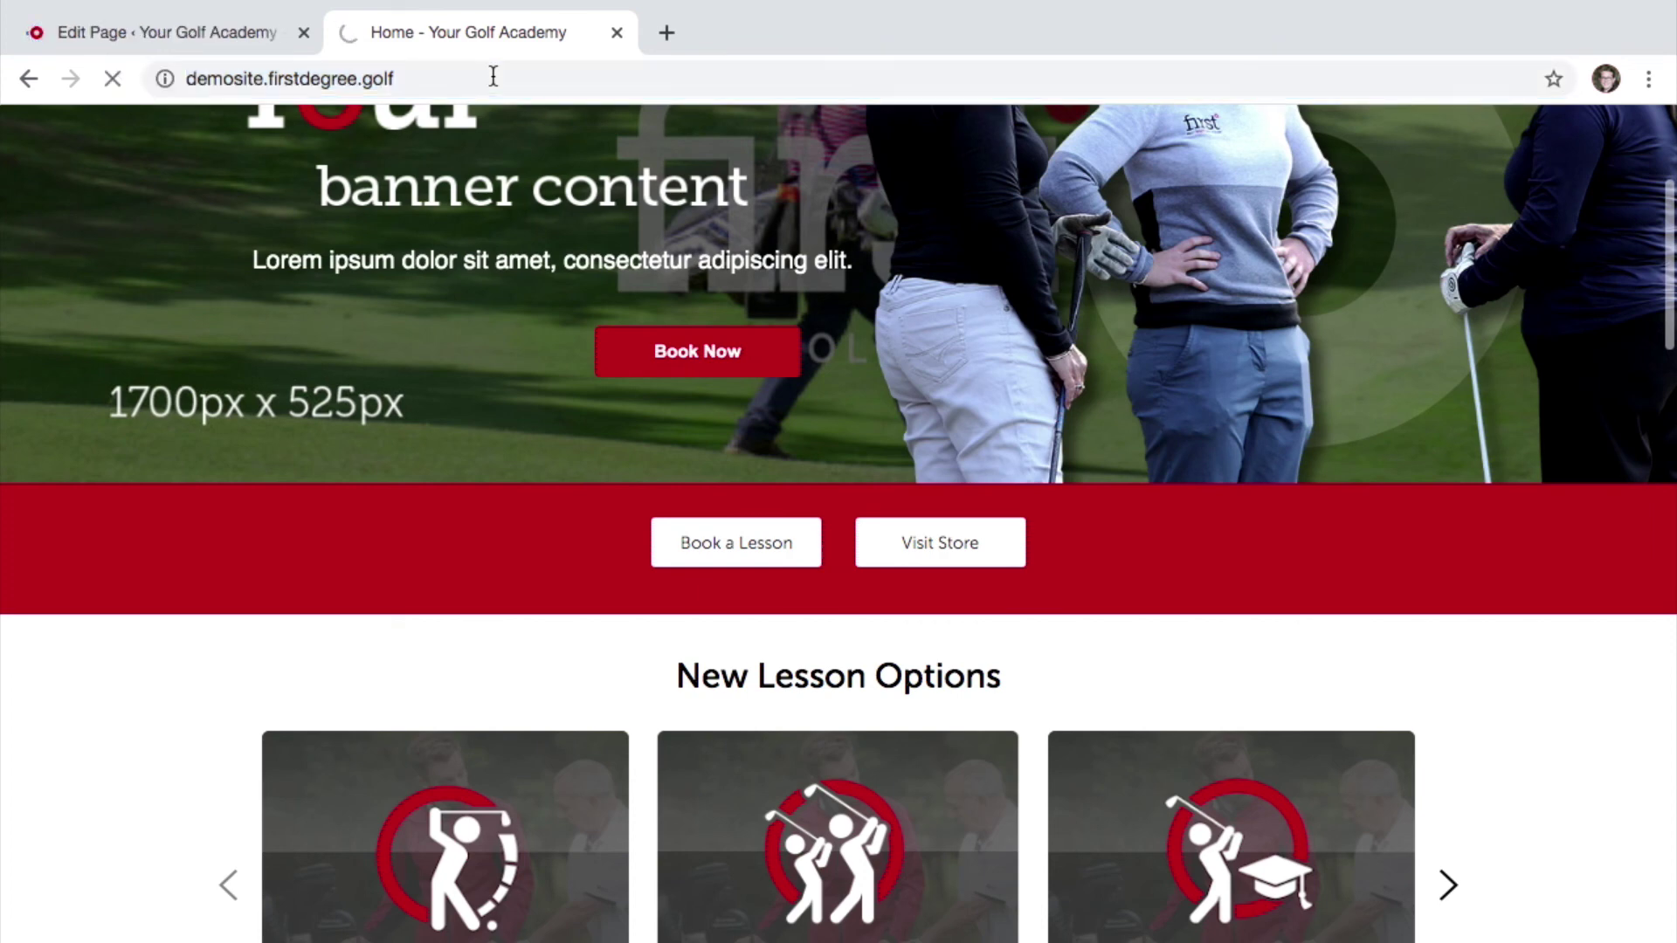